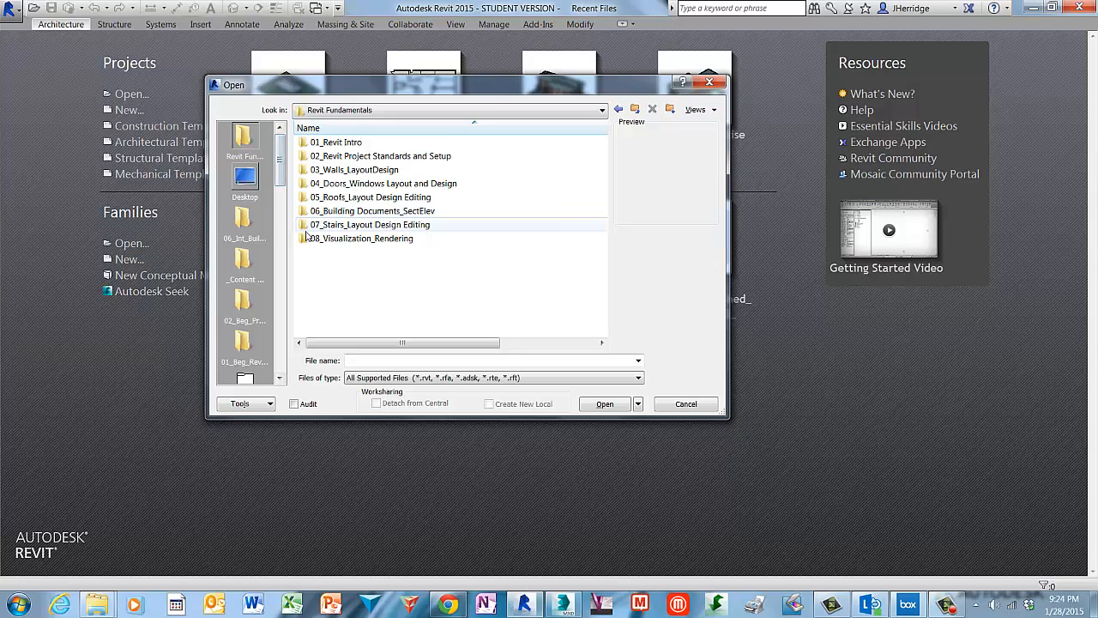
Open the project VisualizationRendering_Exercise02_imperial_INT_05122014.rvt from the 08_Visualization_Rendering folder.
left_click(302, 239)
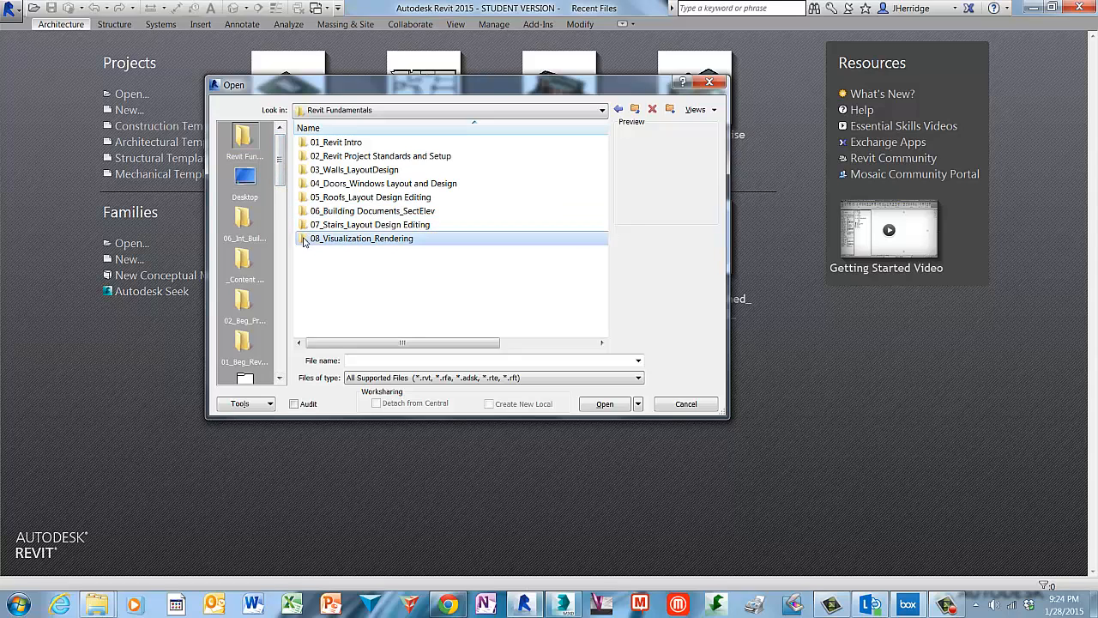
double_click(303, 240)
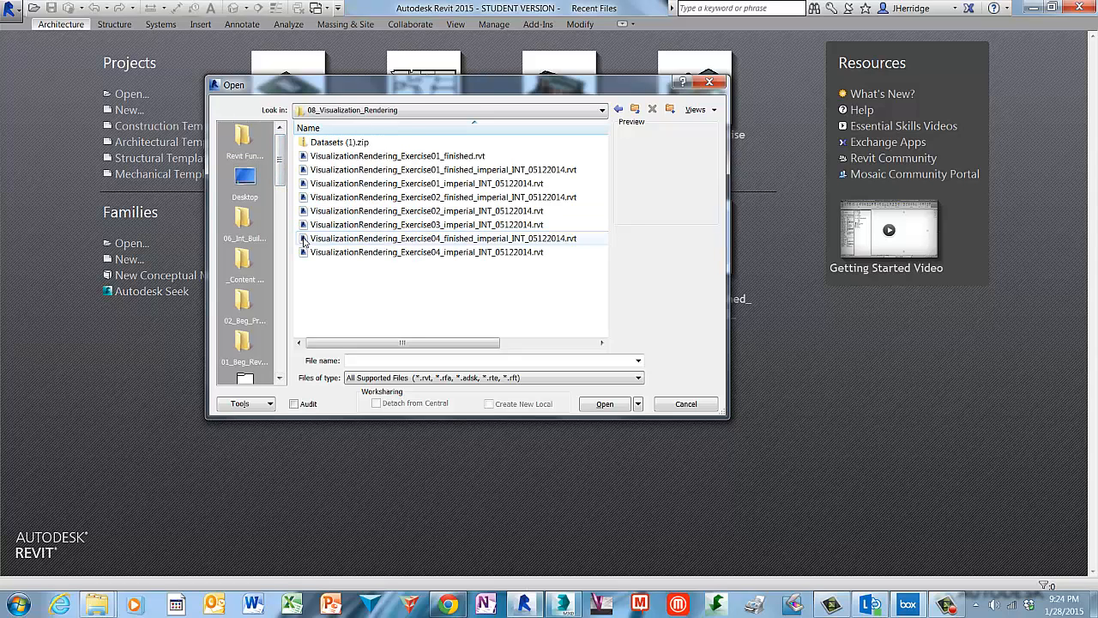
left_click(413, 216)
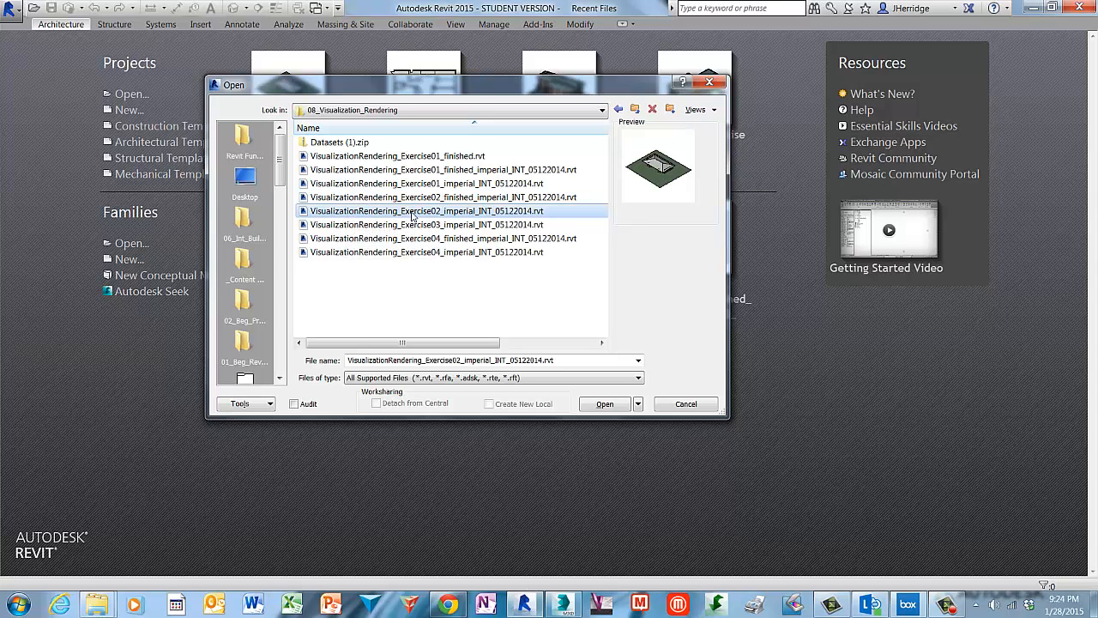
left_click(605, 404)
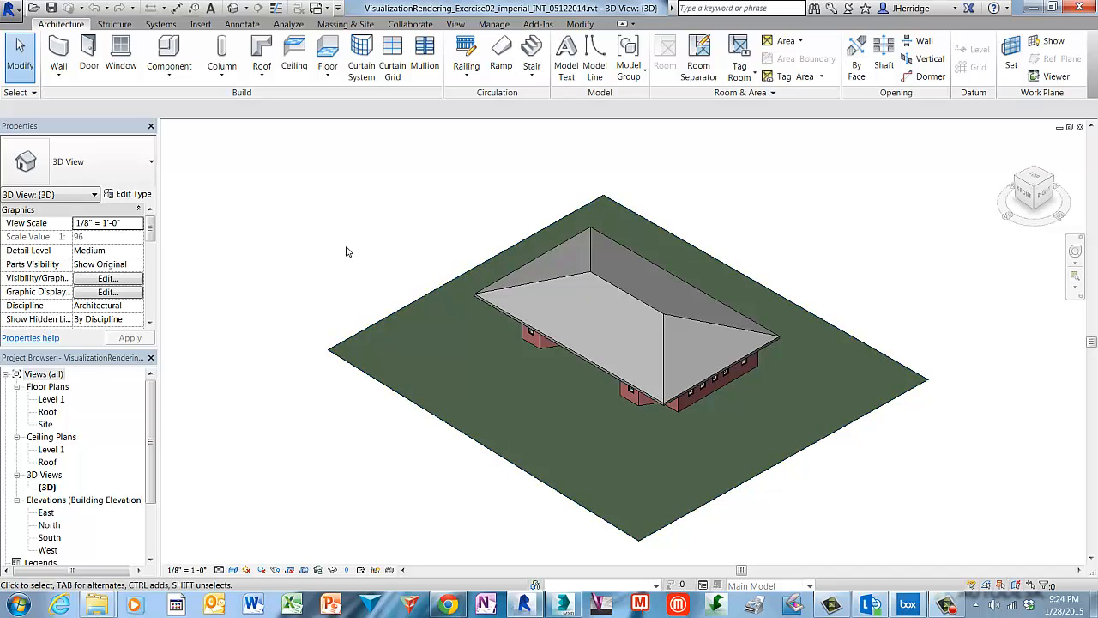
Export the 3D view as an FBX file named VisualizationRendering_Exercise02_{3D}_V2.fbx.
left_click(10, 8)
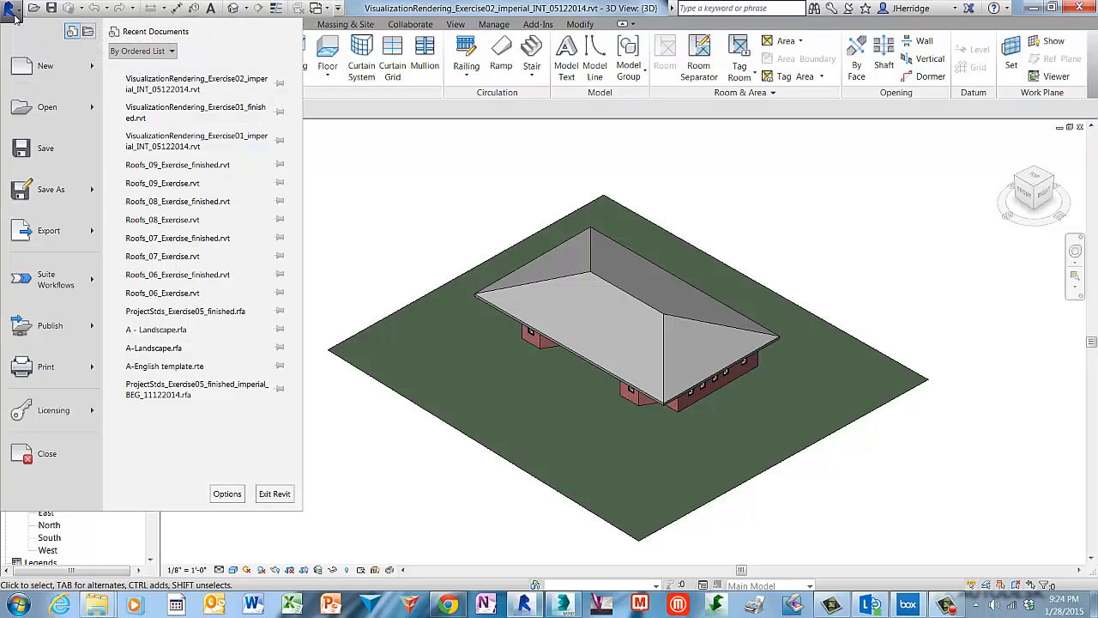
mouse_move(81, 237)
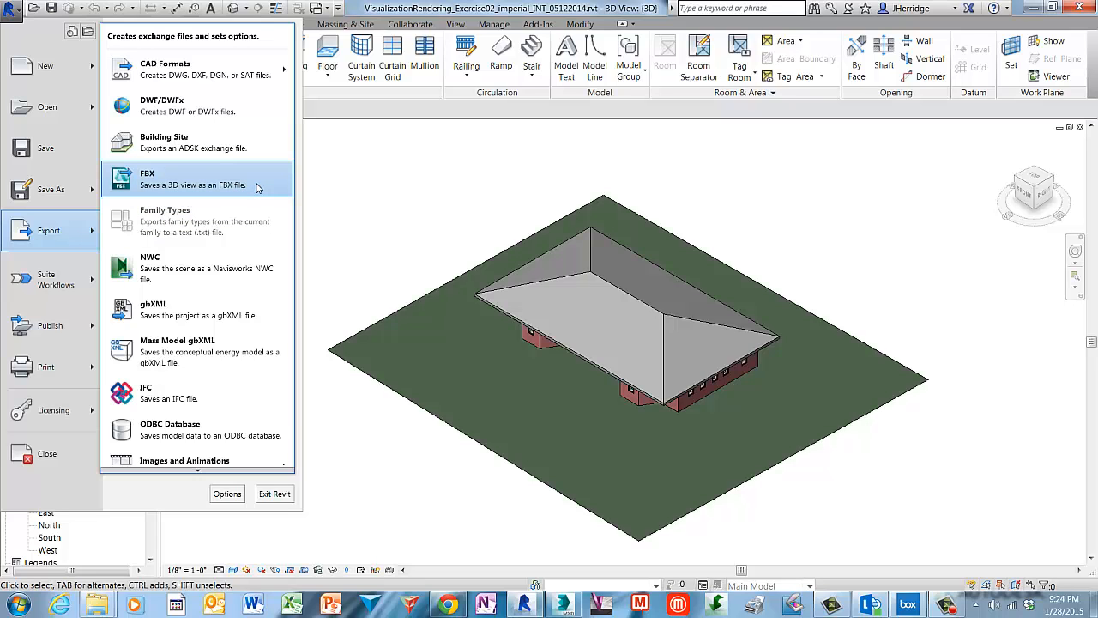
left_click(256, 187)
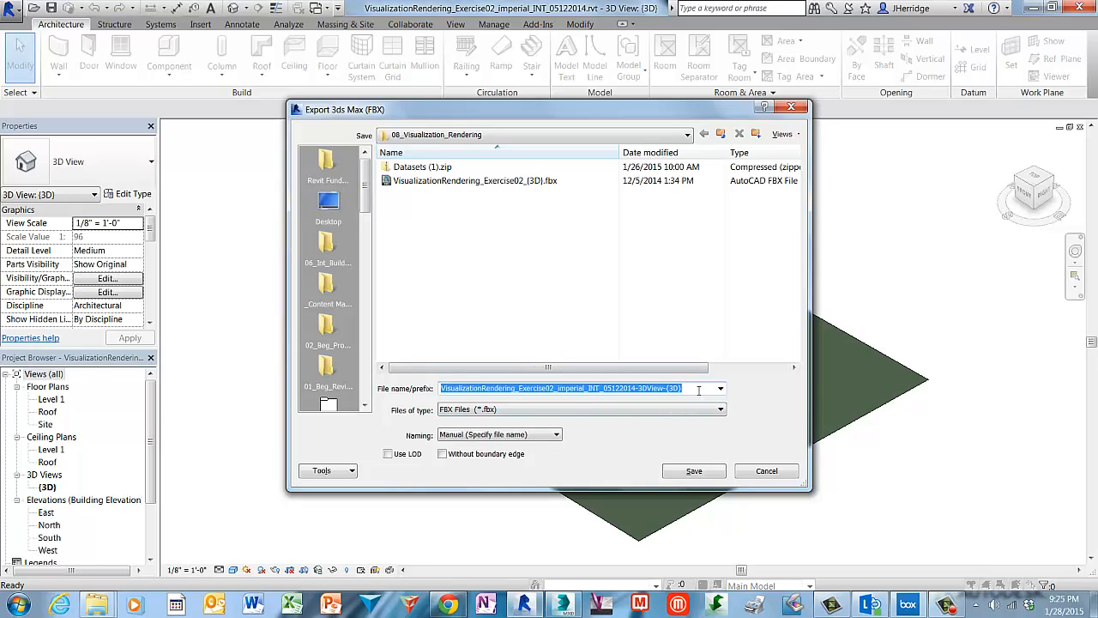
left_click_drag(699, 392, 560, 392)
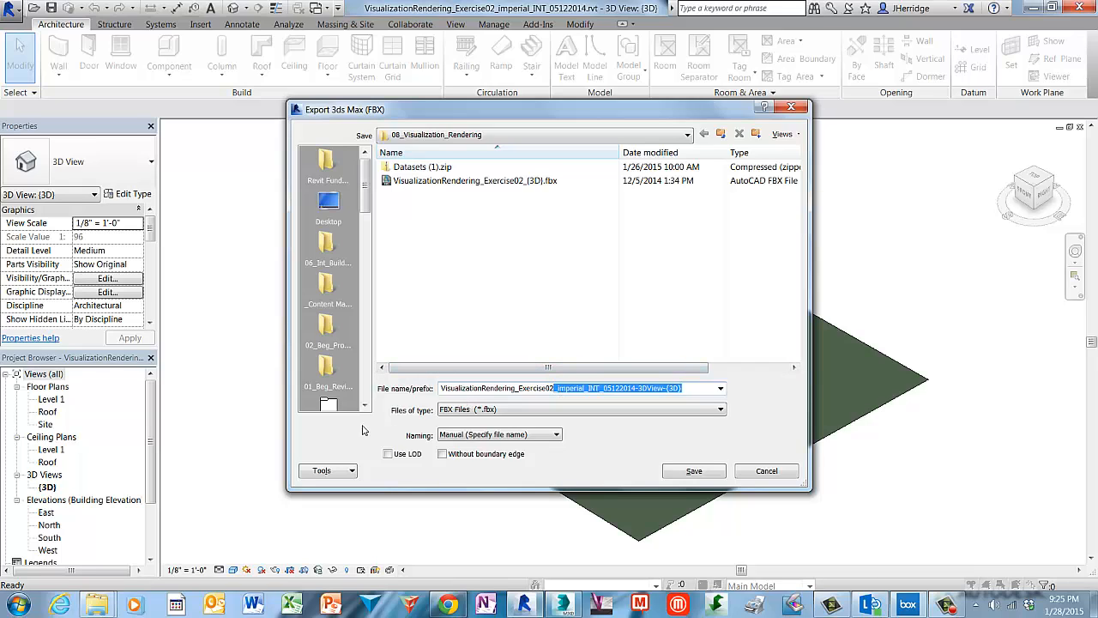
key("BackSpace")
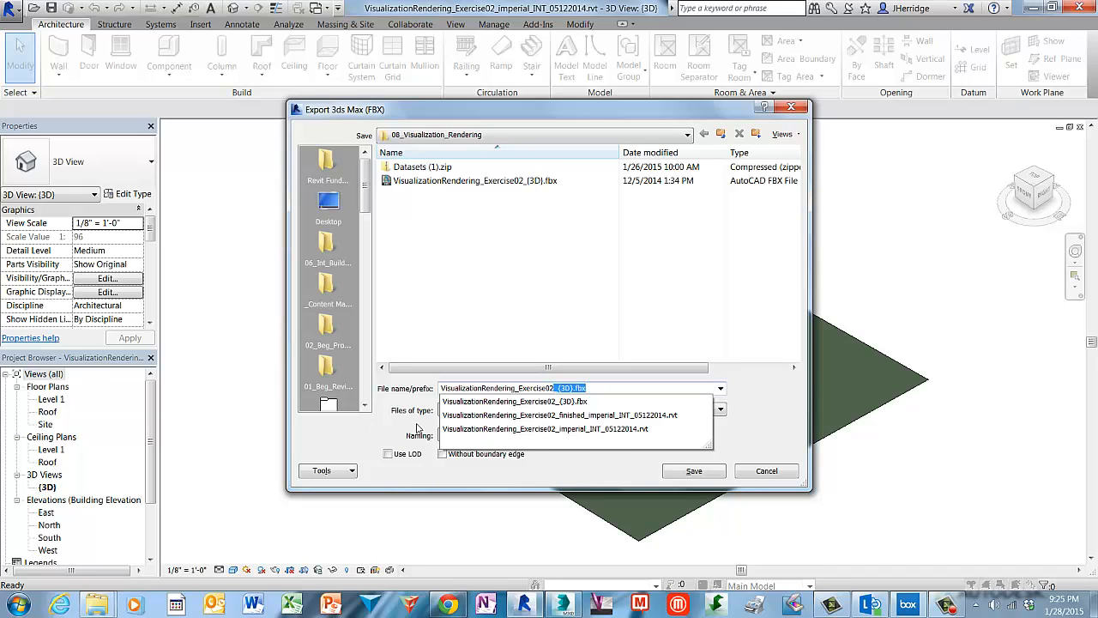
key("Down")
left_click(576, 388)
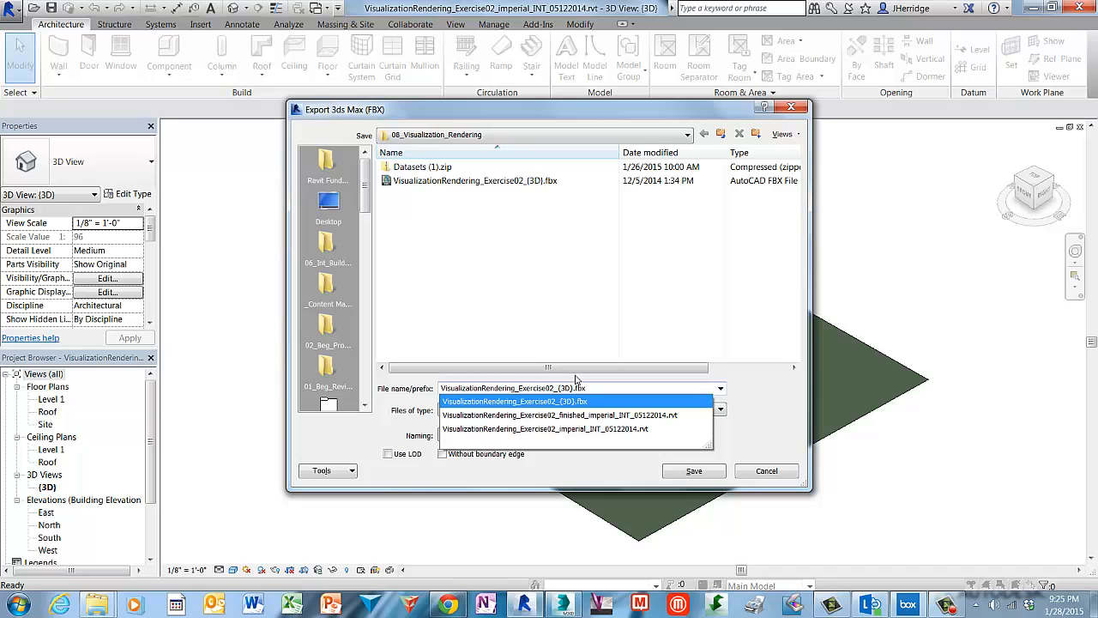
left_click(575, 388)
type("_V2")
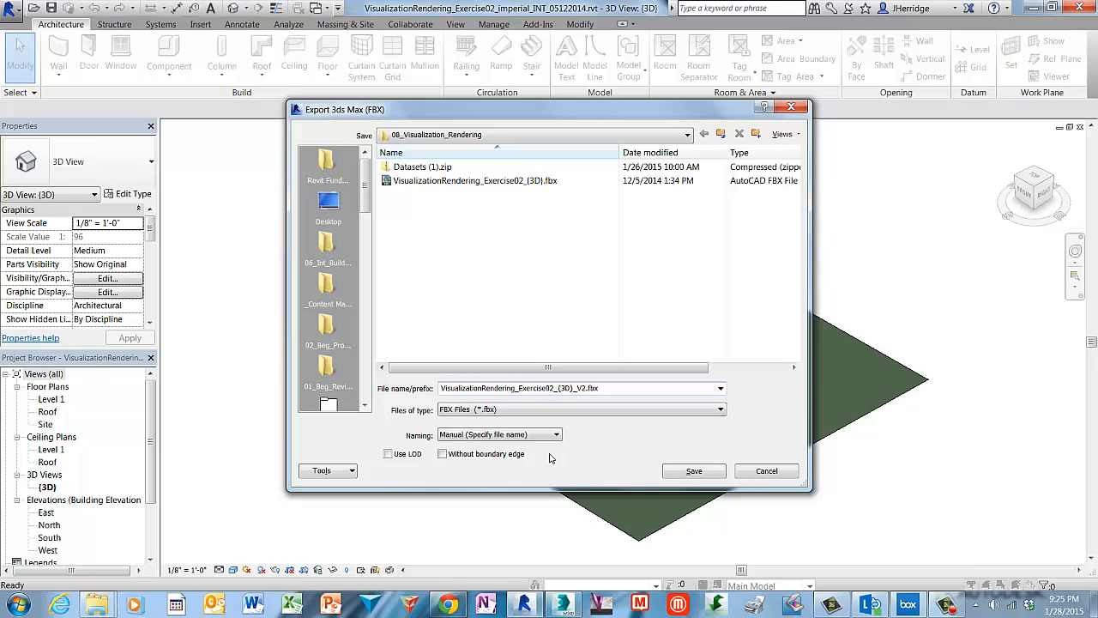
left_click(694, 471)
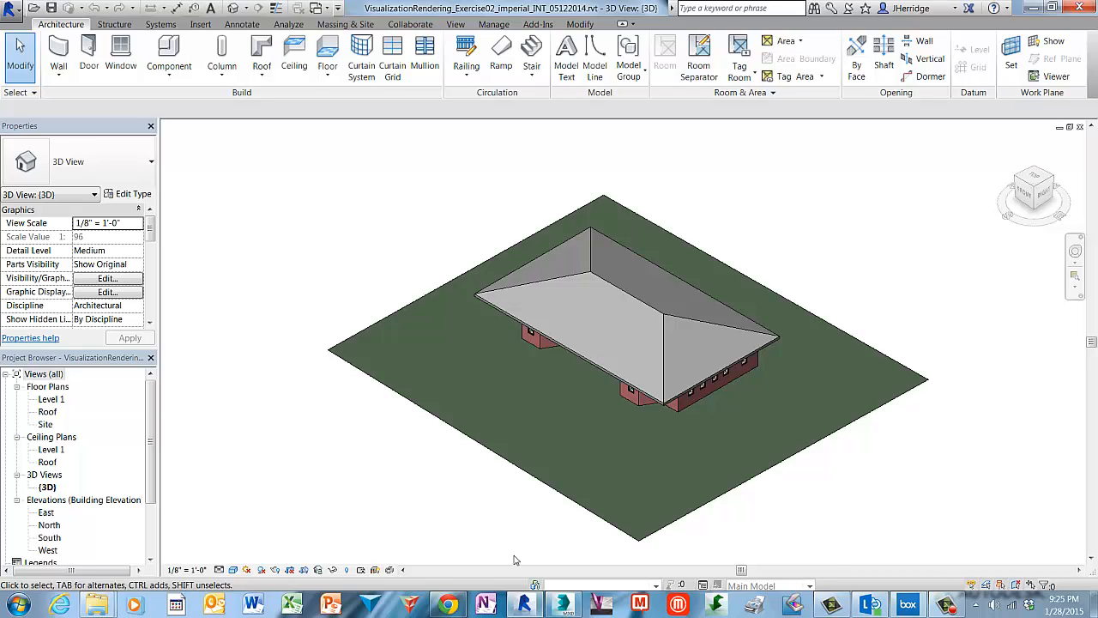
Switch to 3ds Max and import the Autodesk FBX file VisualizationRendering_Exercise02_{3D}_V2.fbx from Revit Fundamentals\08_Visualization_Rendering.
mouse_move(567, 610)
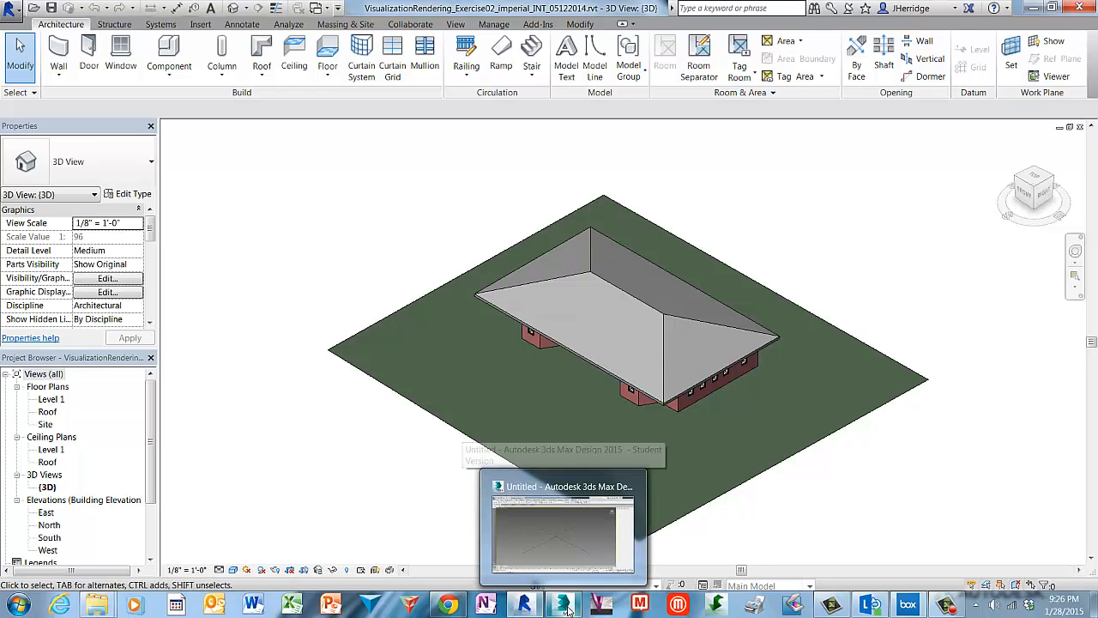
left_click(562, 527)
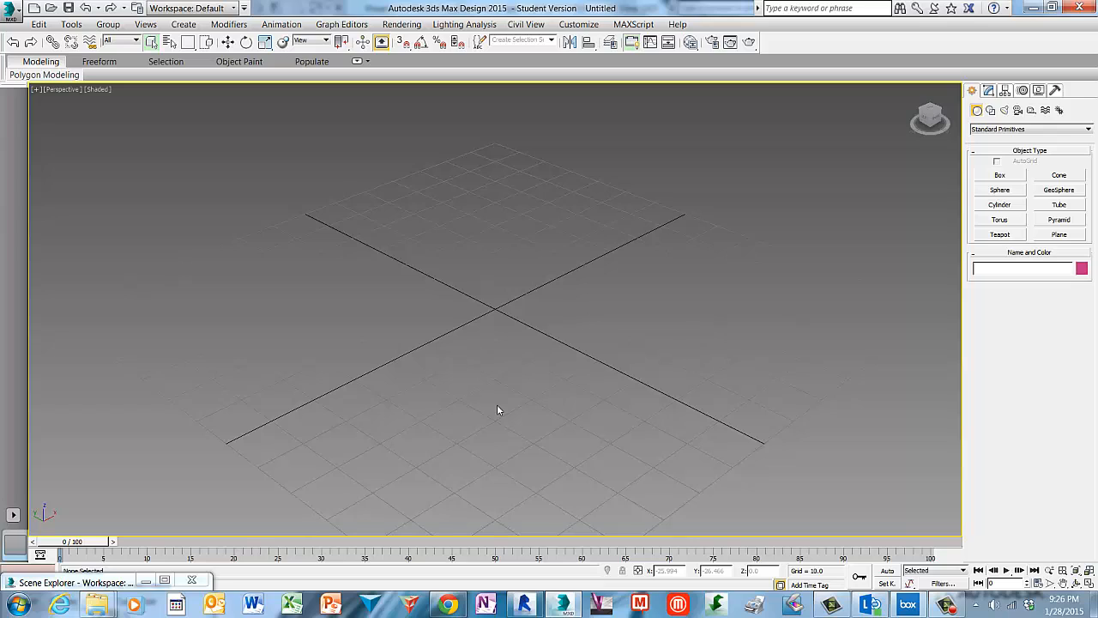
left_click(13, 10)
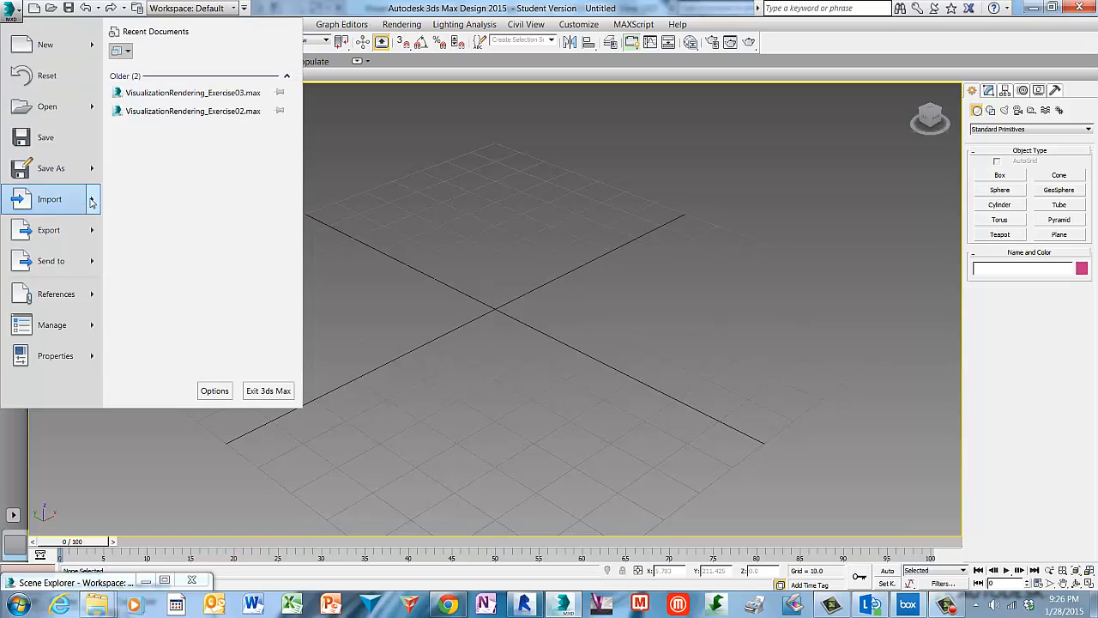
mouse_move(80, 203)
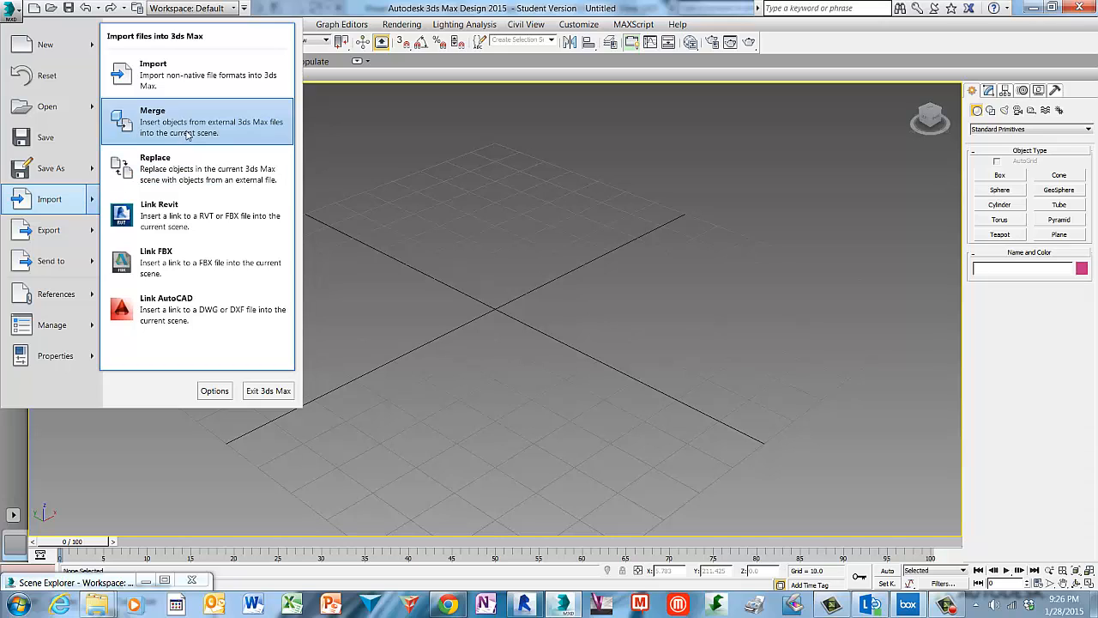
left_click(242, 79)
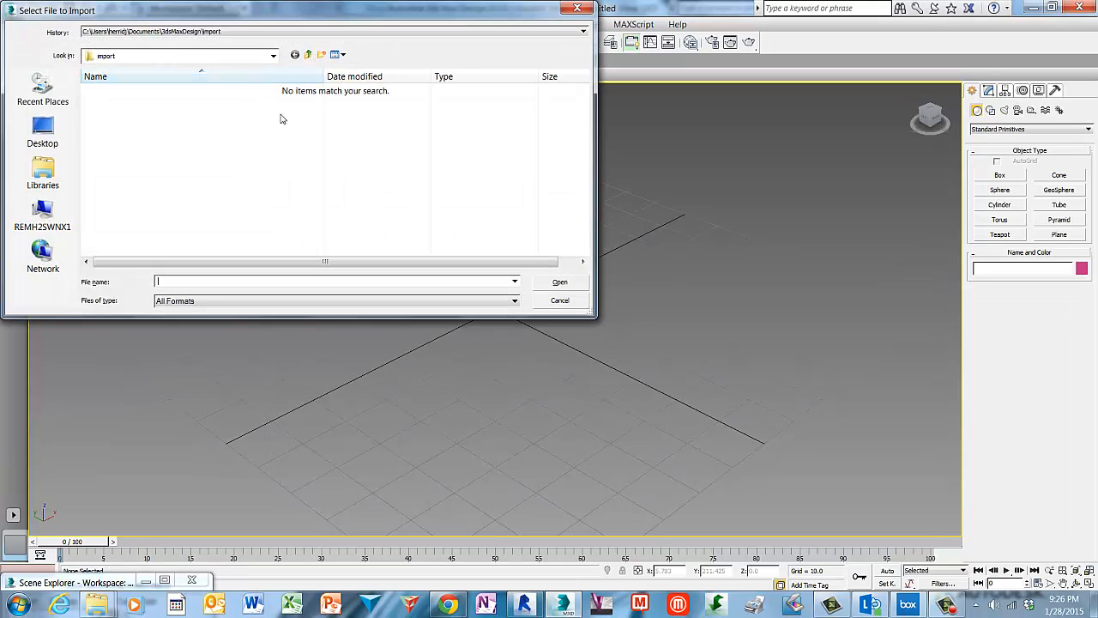
left_click(514, 303)
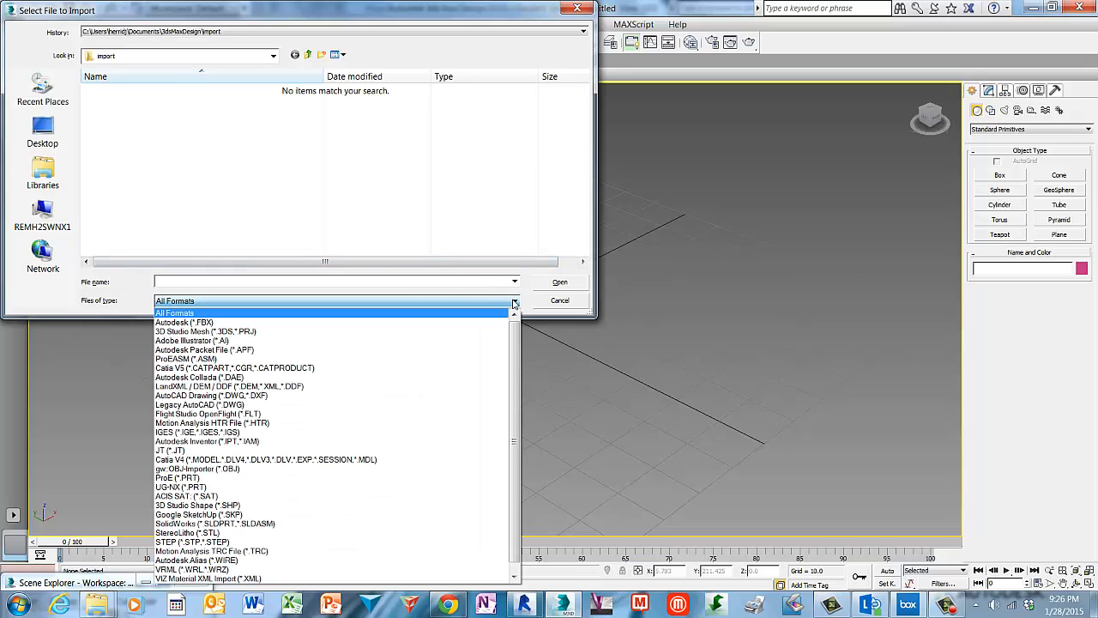
left_click(211, 322)
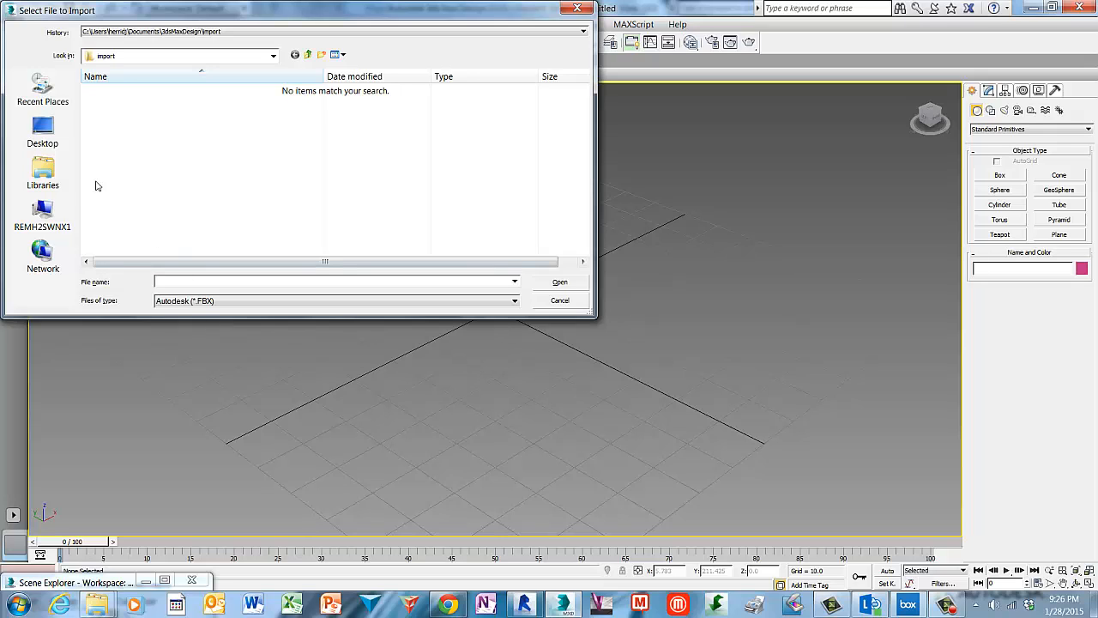
left_click(43, 129)
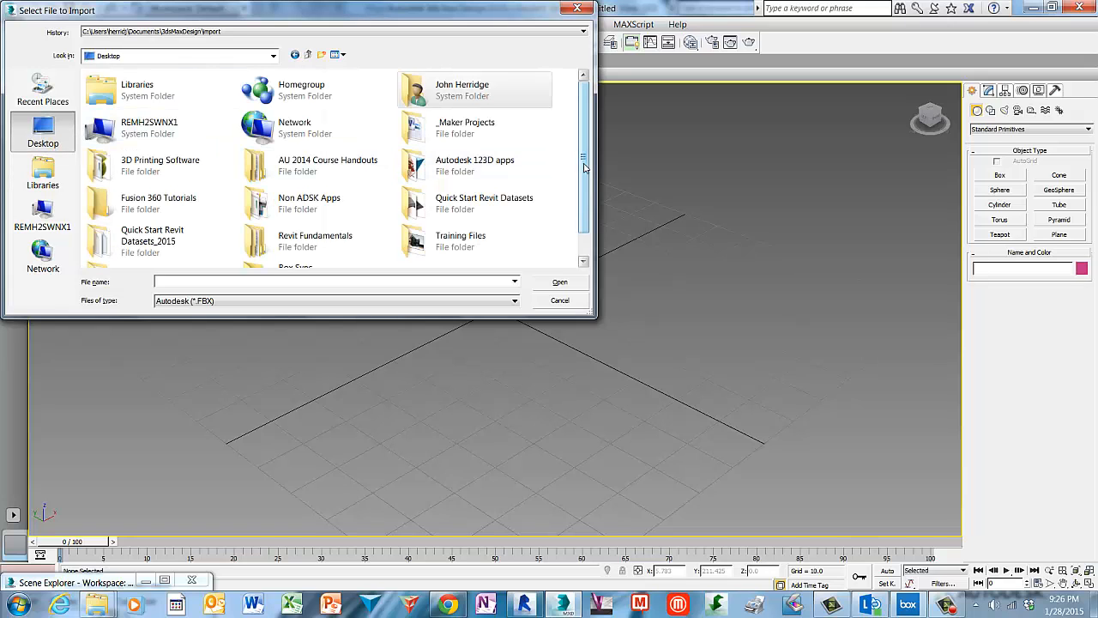
double_click(269, 248)
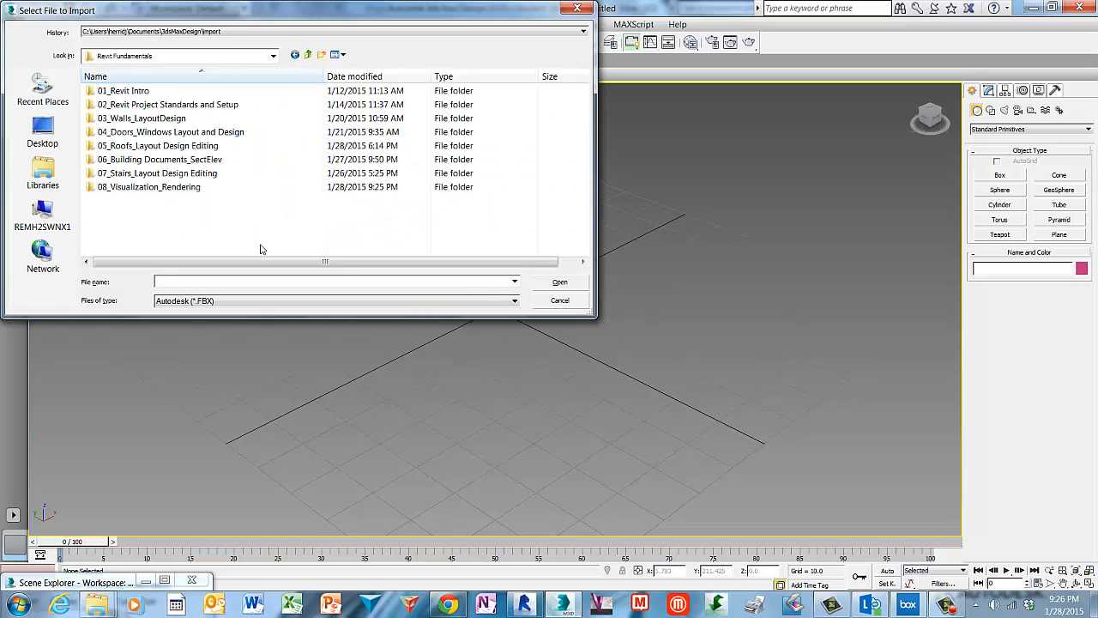
left_click(90, 190)
double_click(90, 190)
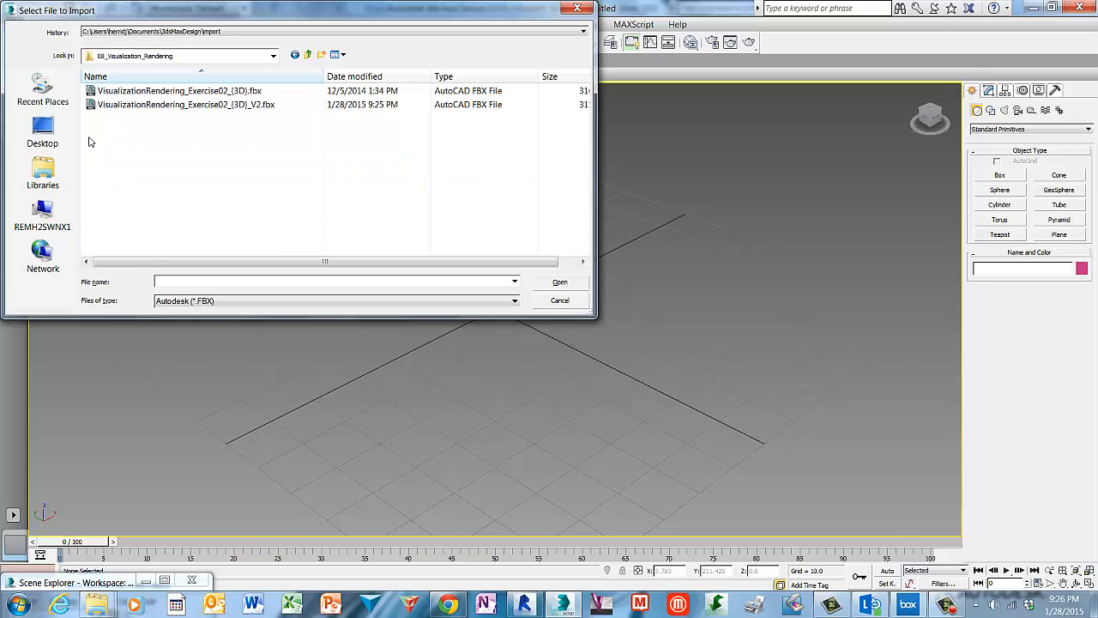
left_click(94, 106)
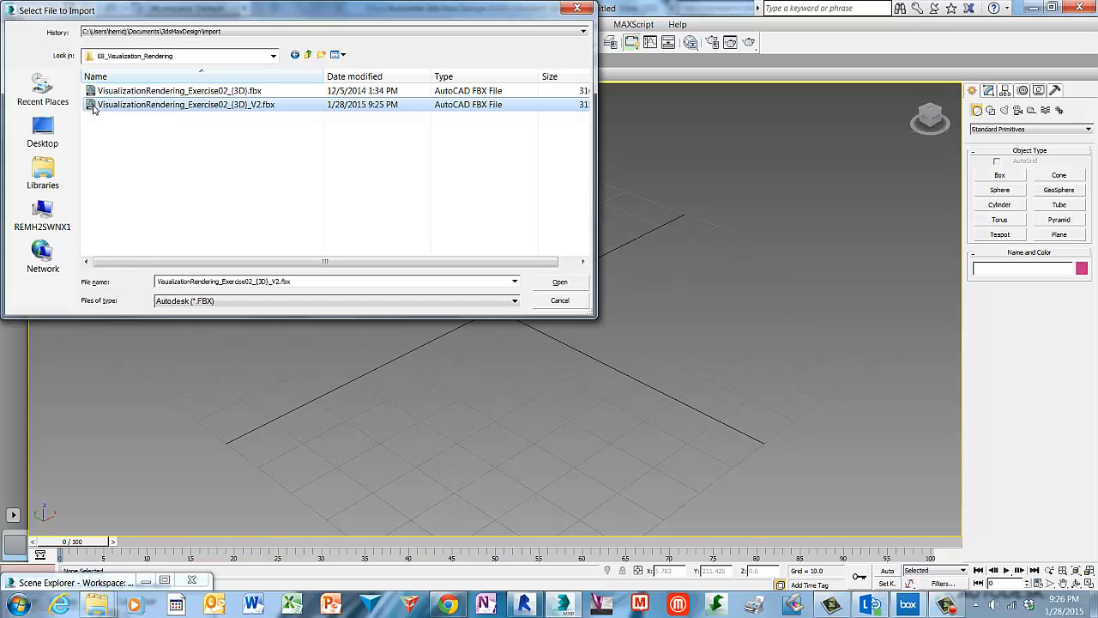
left_click(575, 289)
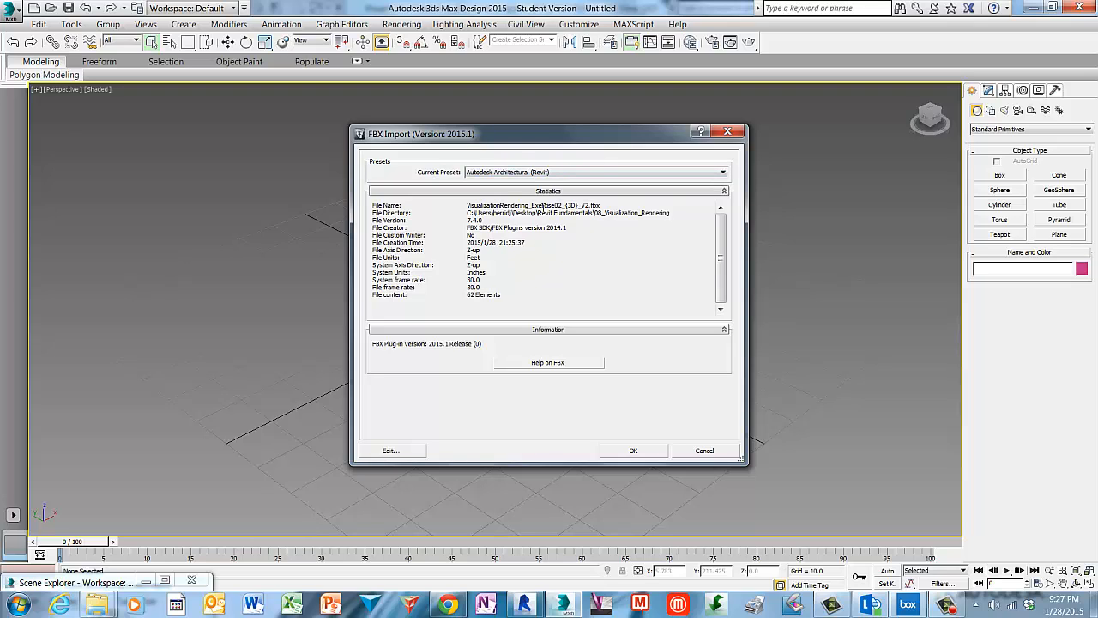
Complete the FBX import using the Autodesk Architectural (Revit) preset and dismiss the warnings dialog.
left_click(723, 173)
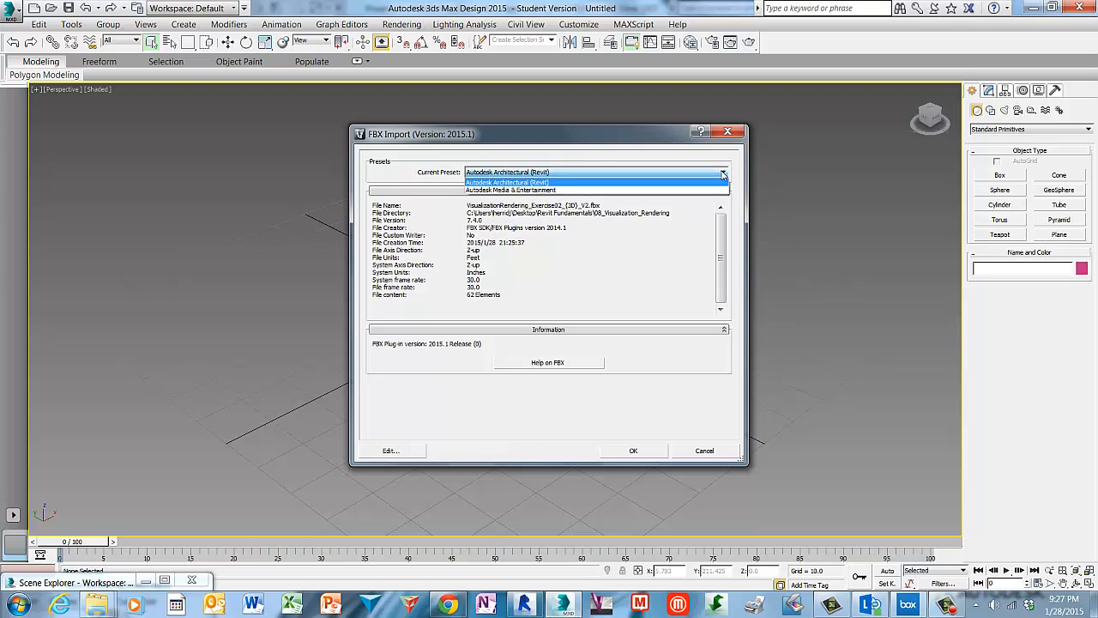
left_click(723, 174)
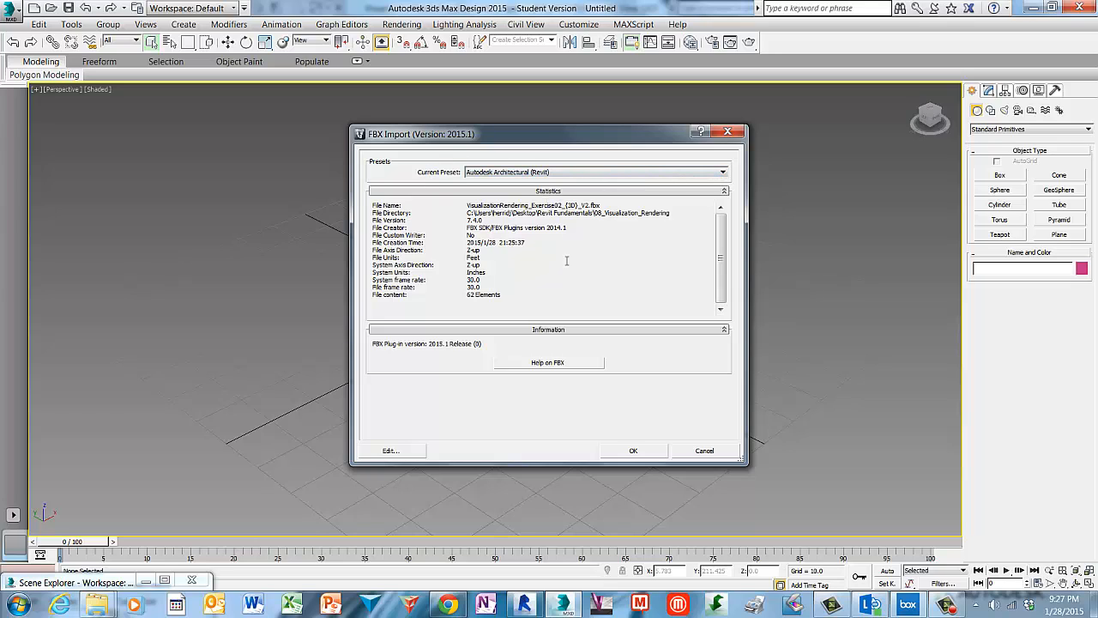
left_click(651, 456)
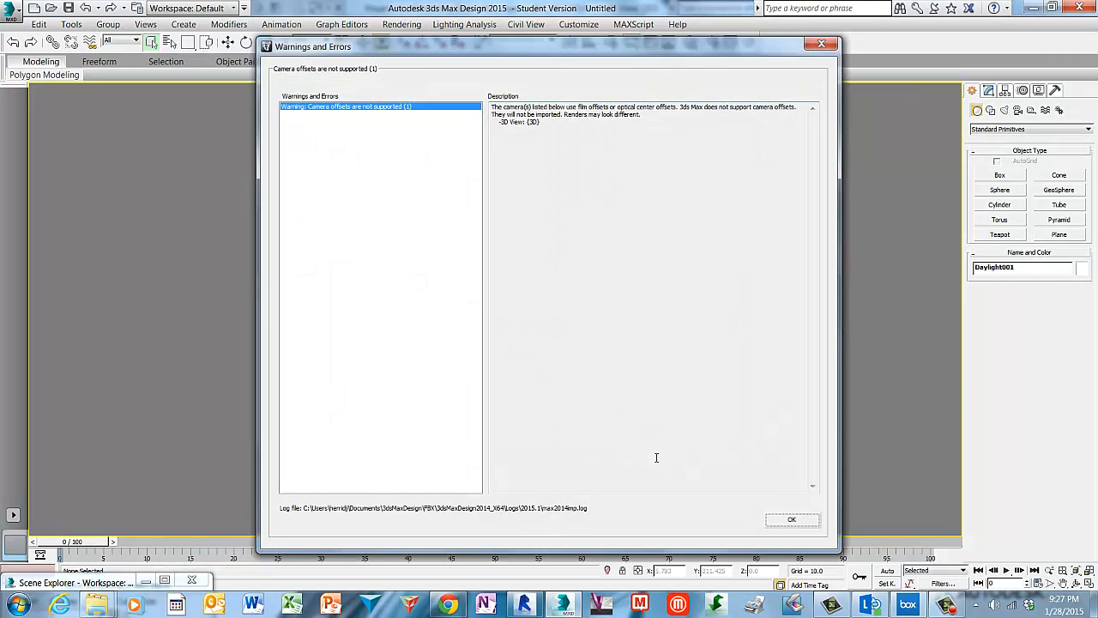
left_click(809, 521)
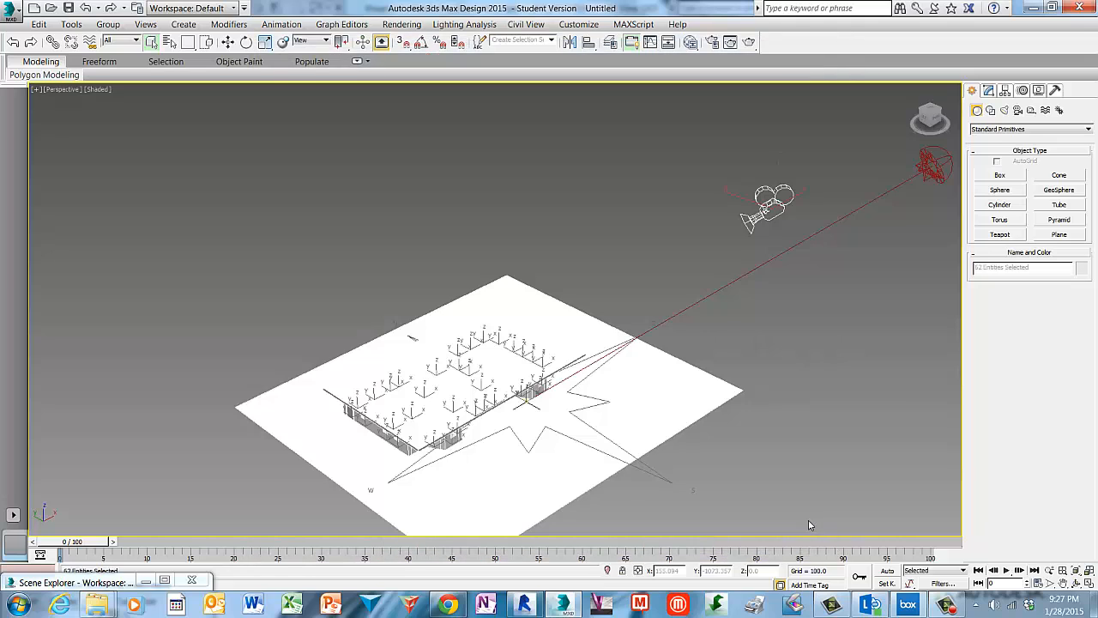
Deselect everything and orbit around the imported house to inspect it from several angles.
left_click(732, 473)
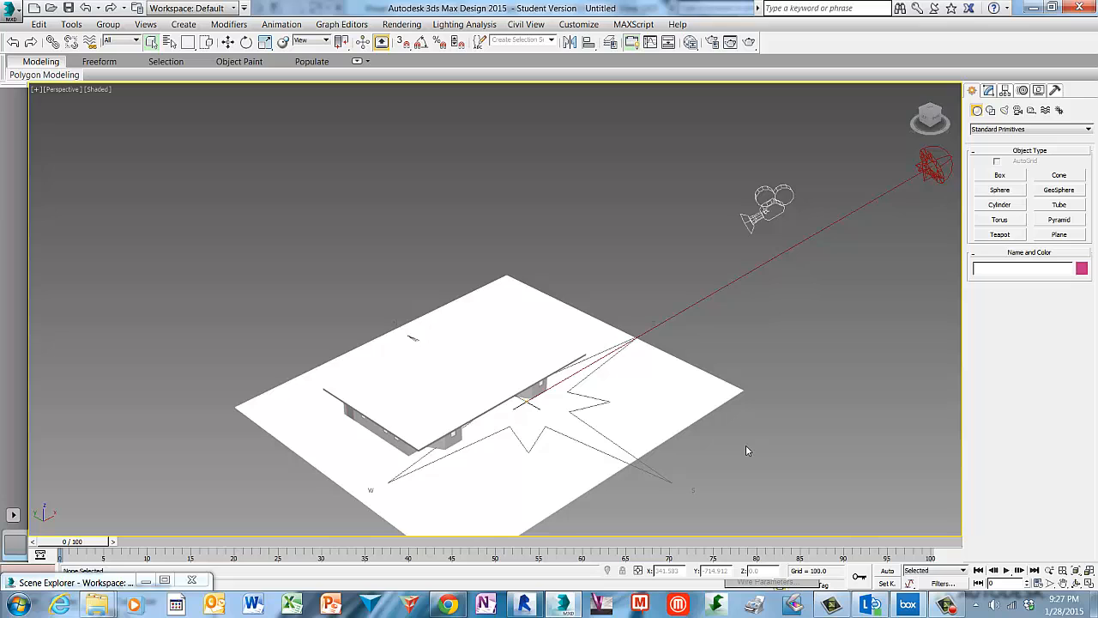
middle_click_drag(746, 445, 707, 312)
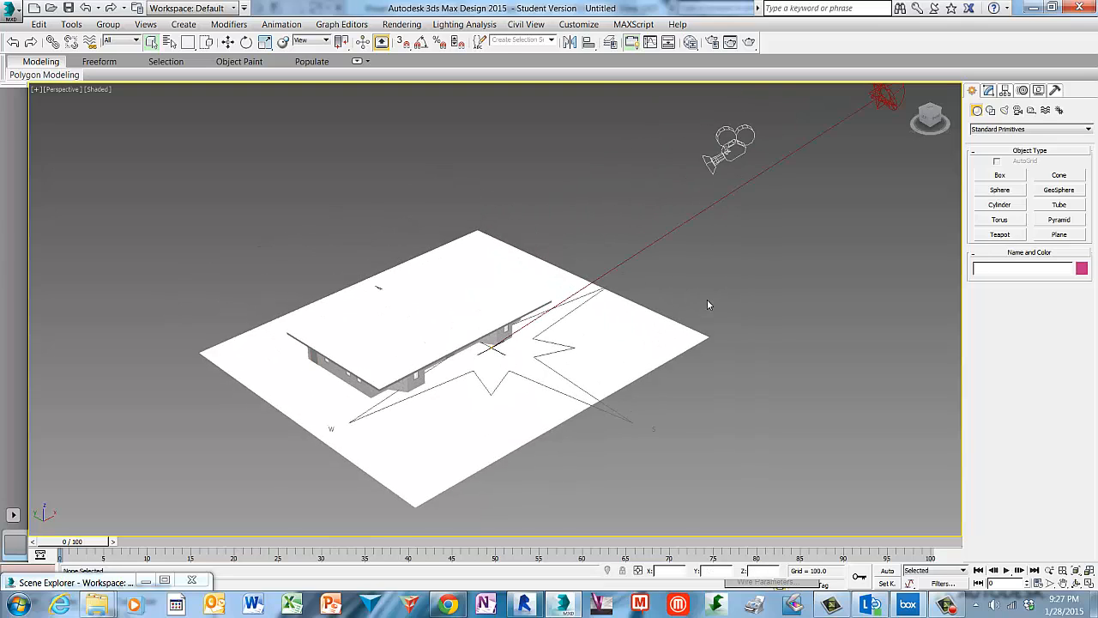
left_click(943, 111)
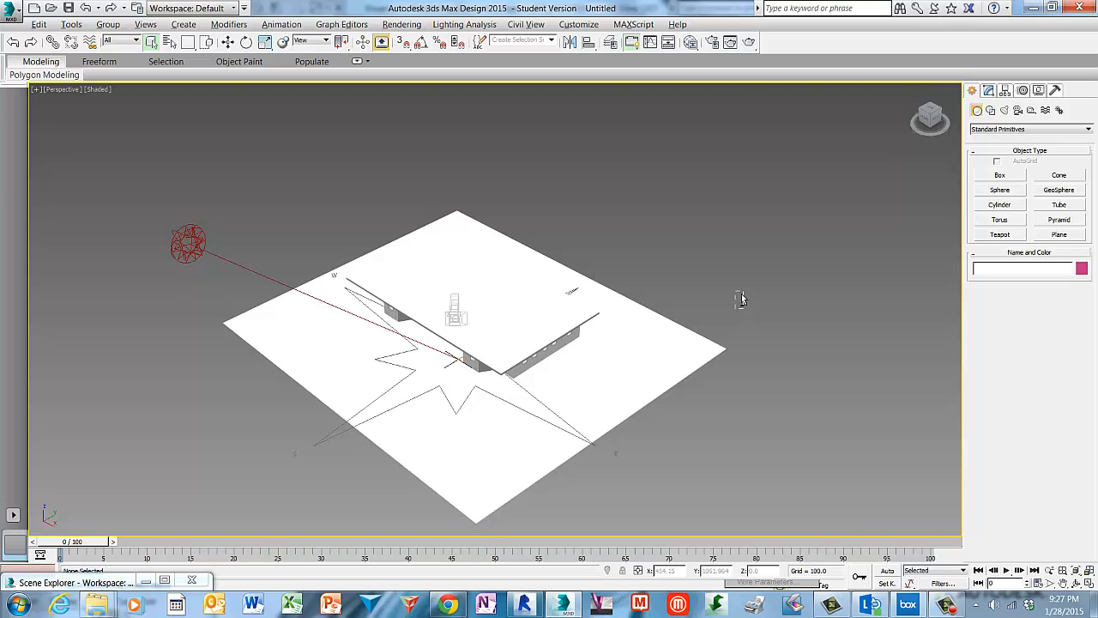
middle_click_drag(735, 293, 776, 291, "alt")
middle_click_drag(800, 297, 821, 280, "alt")
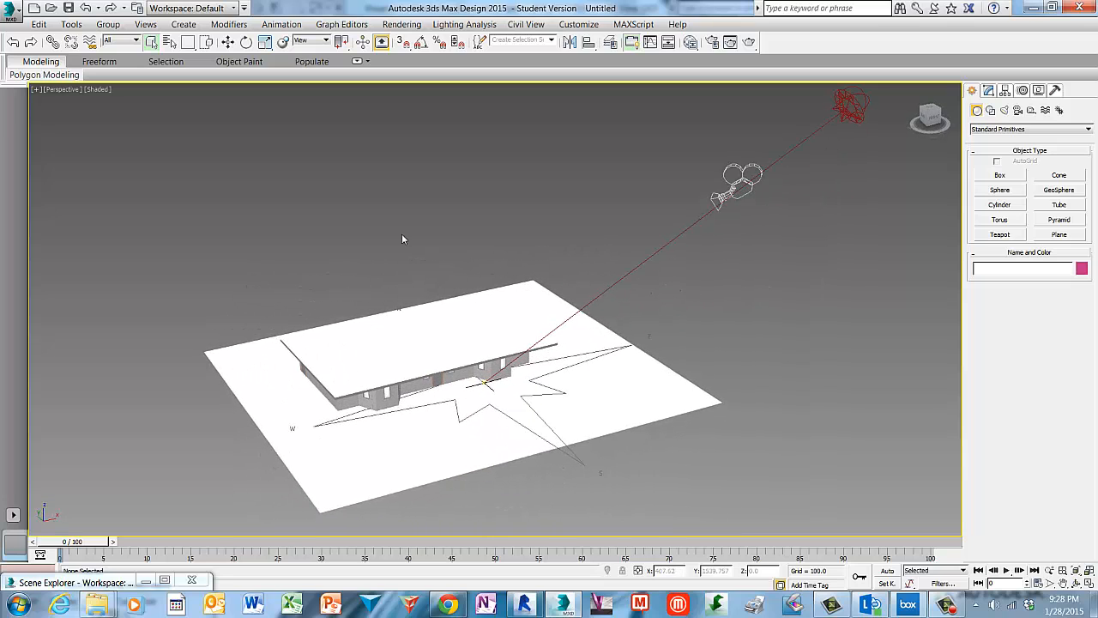
Save the 3ds Max scene as VisualizationRendering_Exercise02 in the Revit Fundamentals\08_Visualization_Rendering folder.
left_click(13, 17)
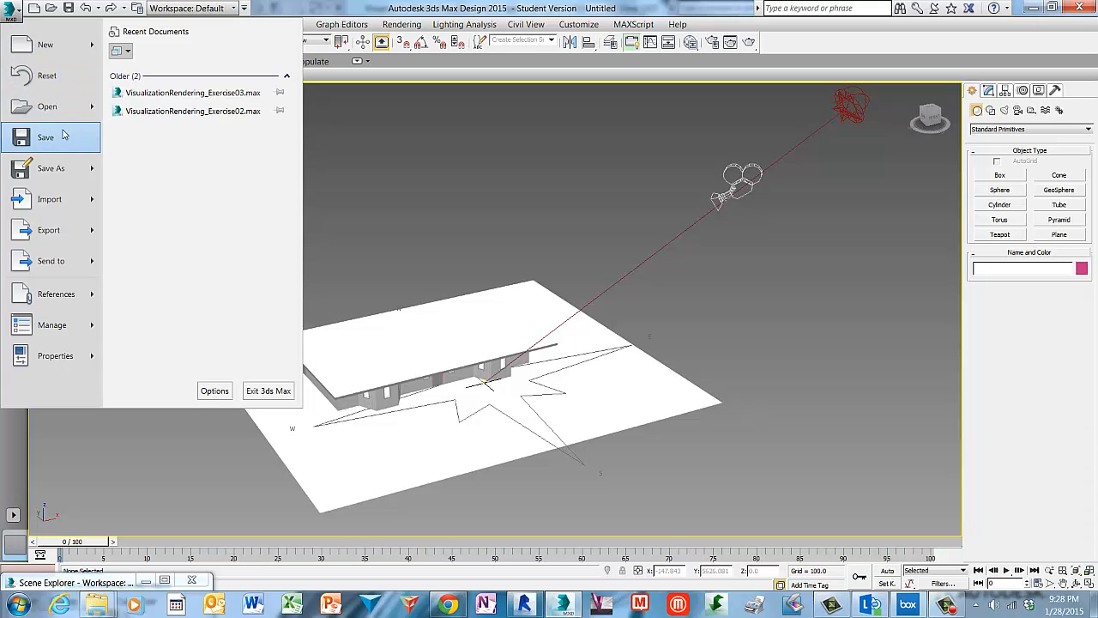
mouse_move(68, 171)
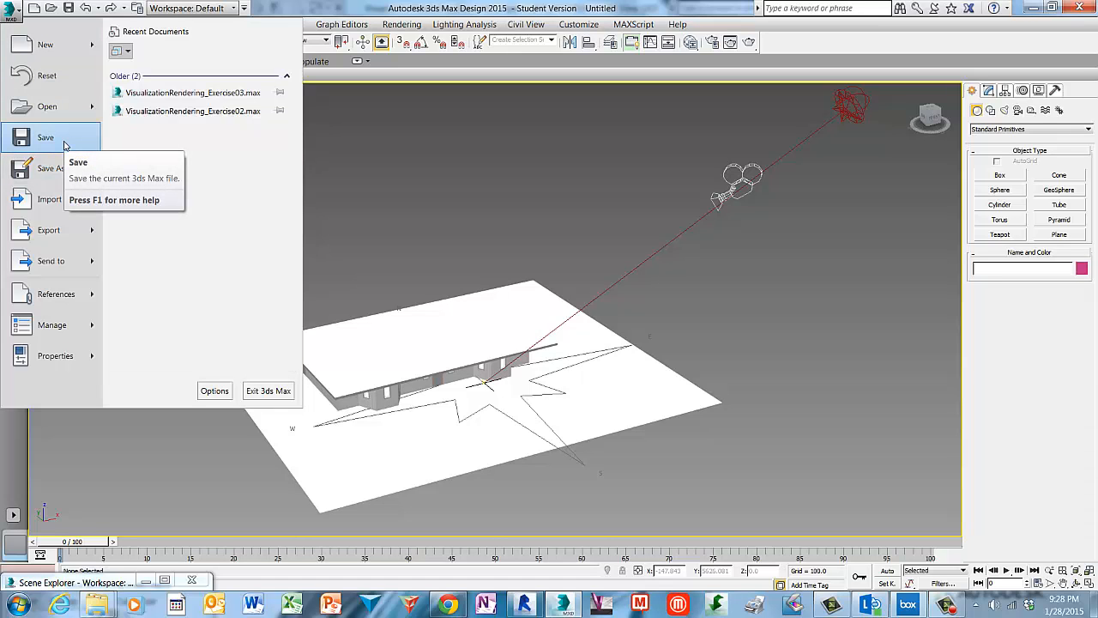
left_click(65, 139)
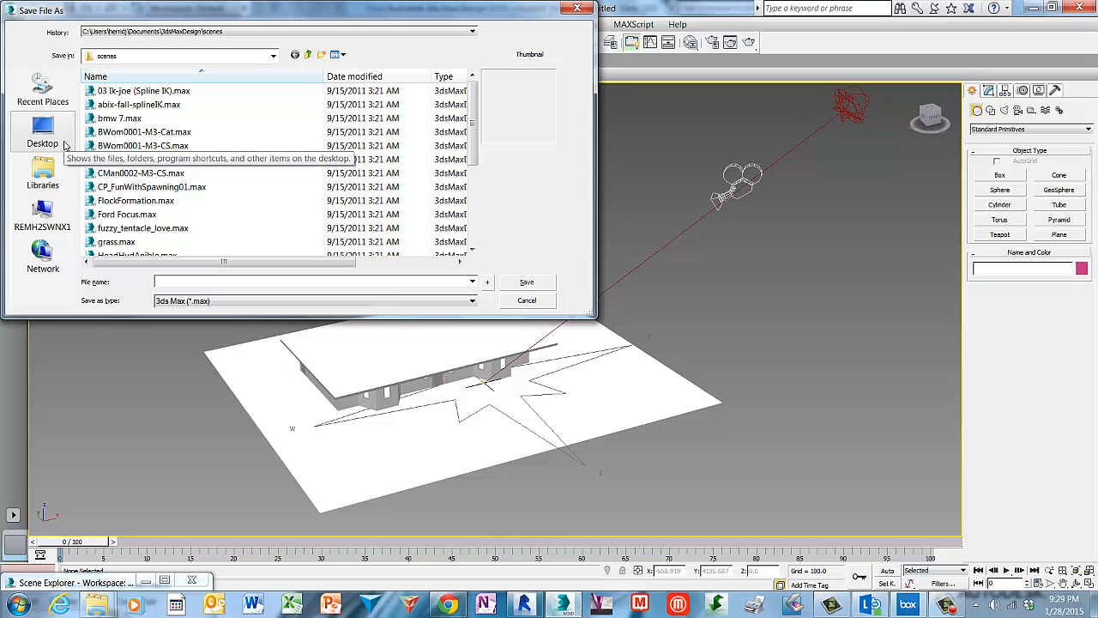
left_click(44, 137)
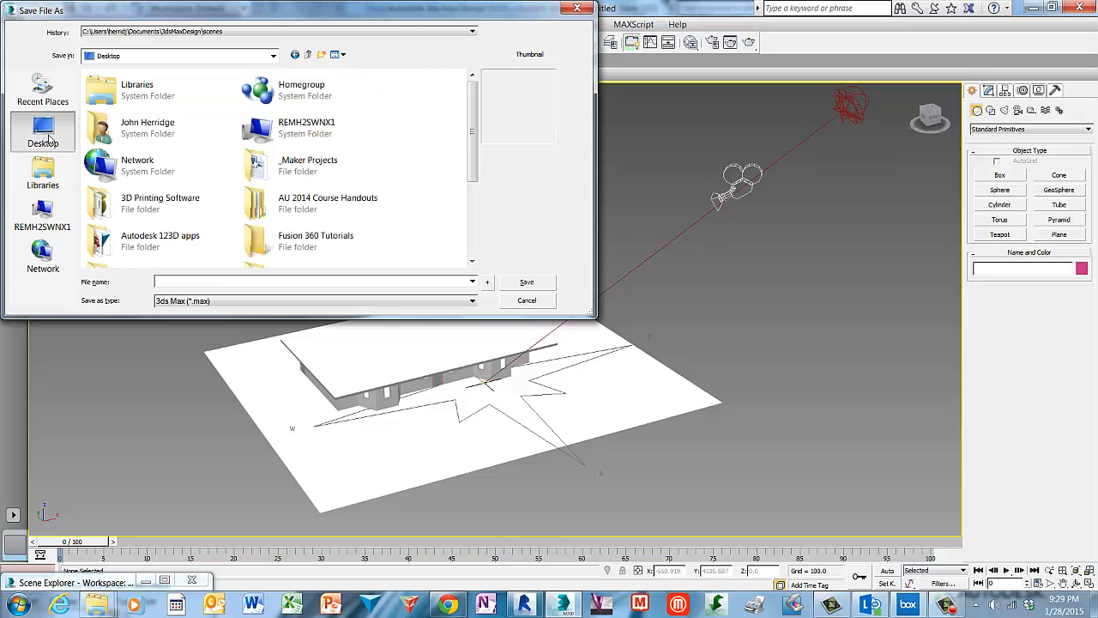
left_click_drag(481, 139, 458, 221)
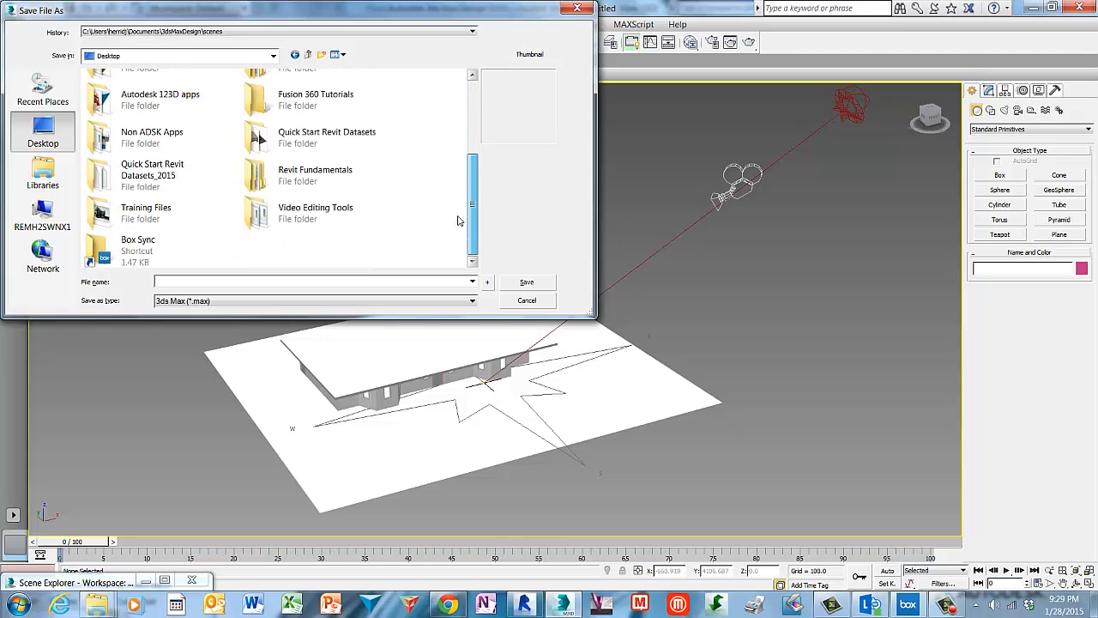
double_click(288, 174)
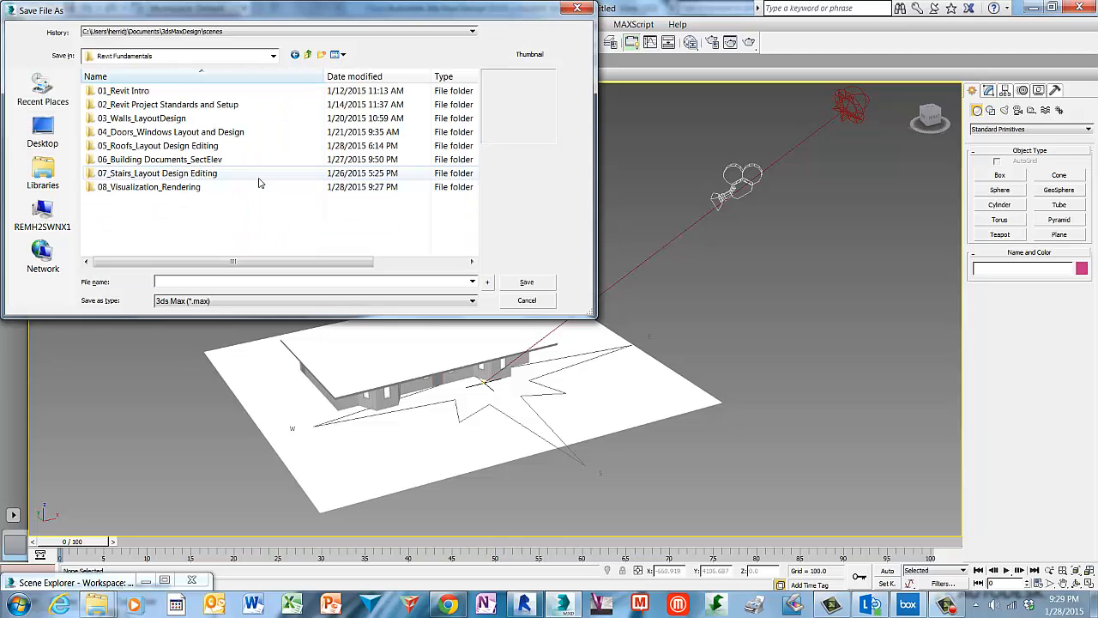
double_click(97, 188)
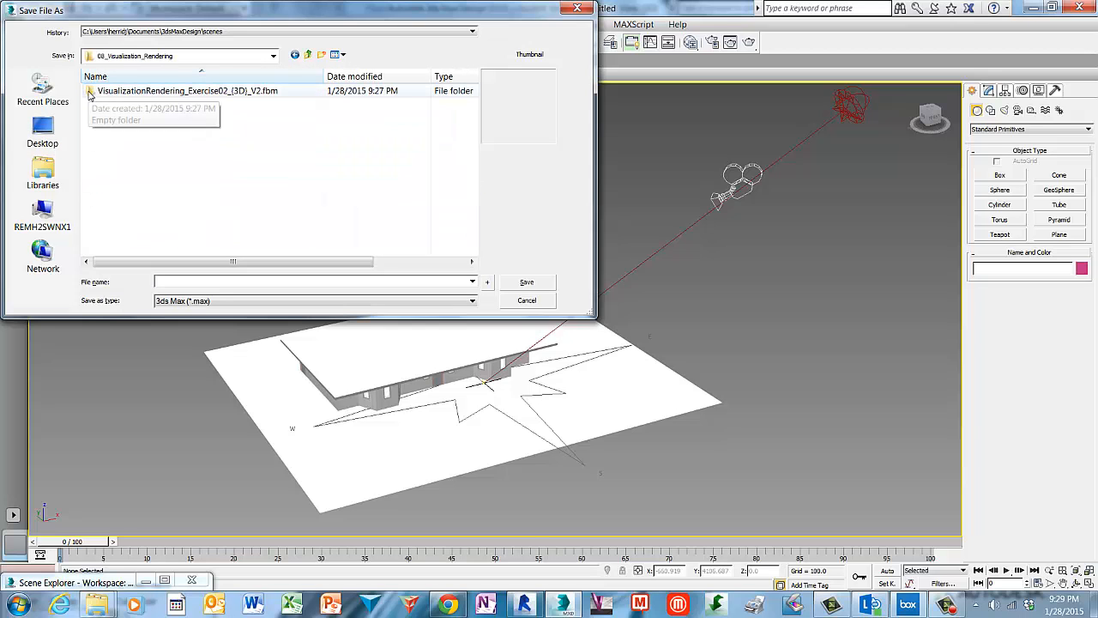
left_click(185, 284)
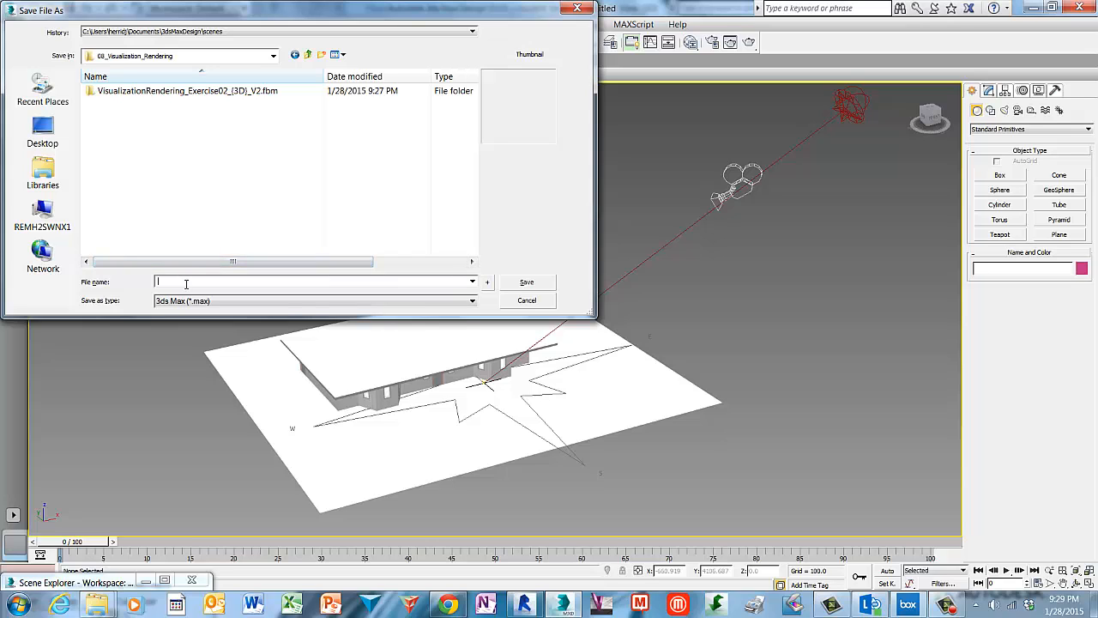
type("Visualiz")
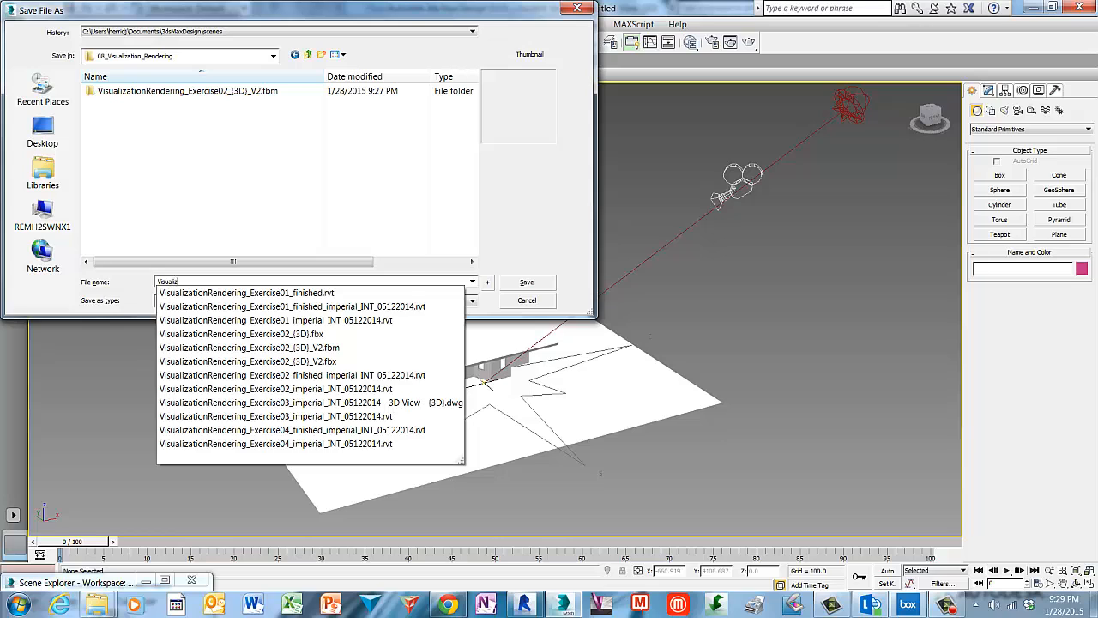
type("ationRendering_Exercise02")
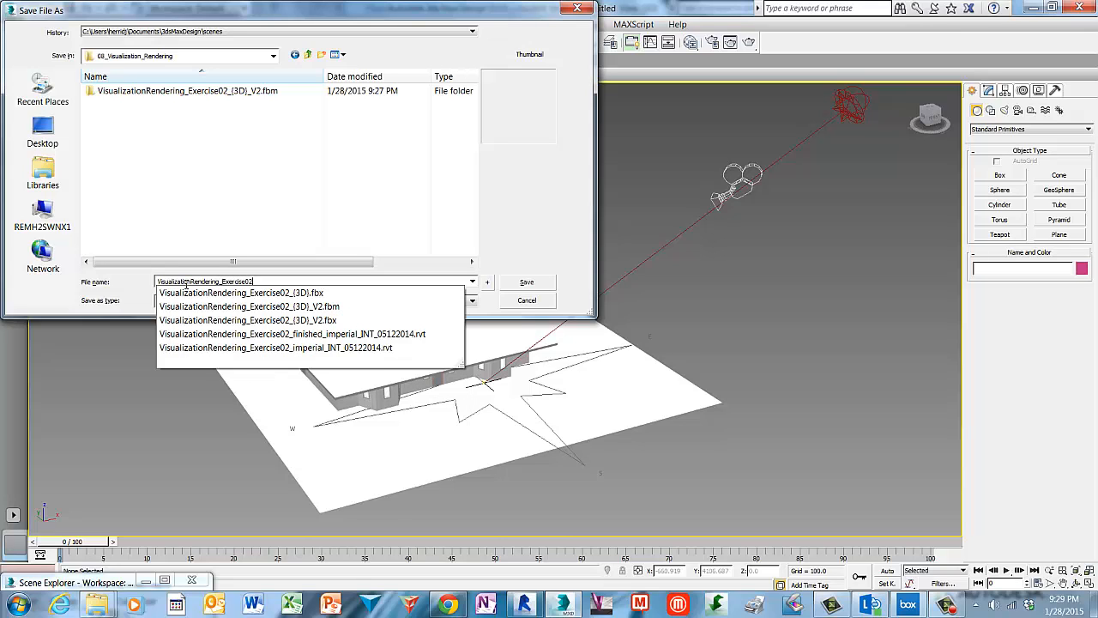
key("Tab")
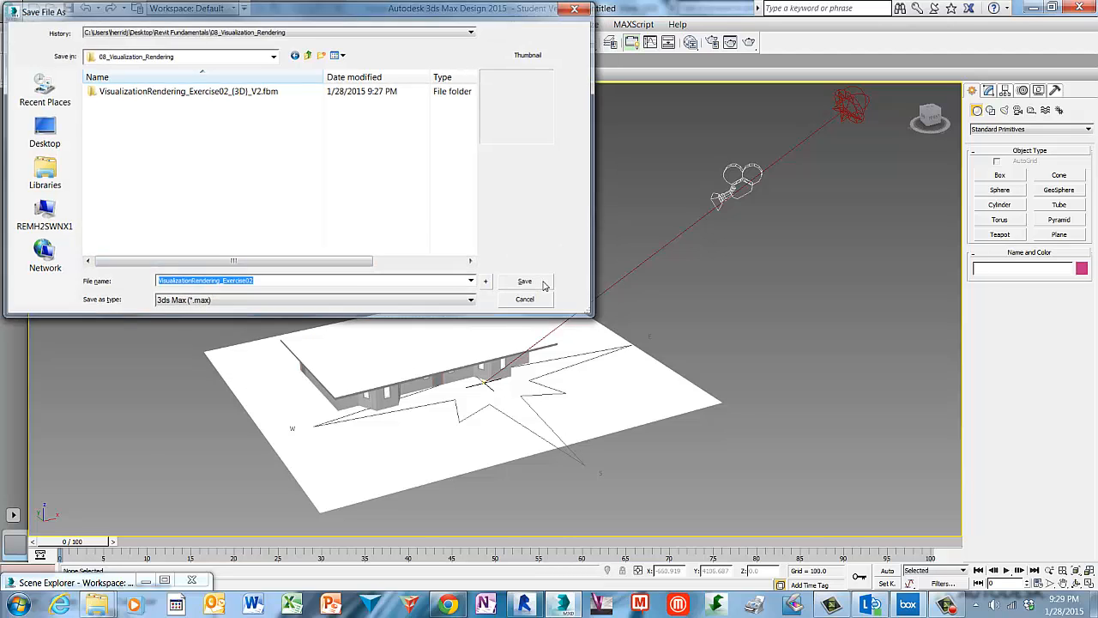
left_click(543, 285)
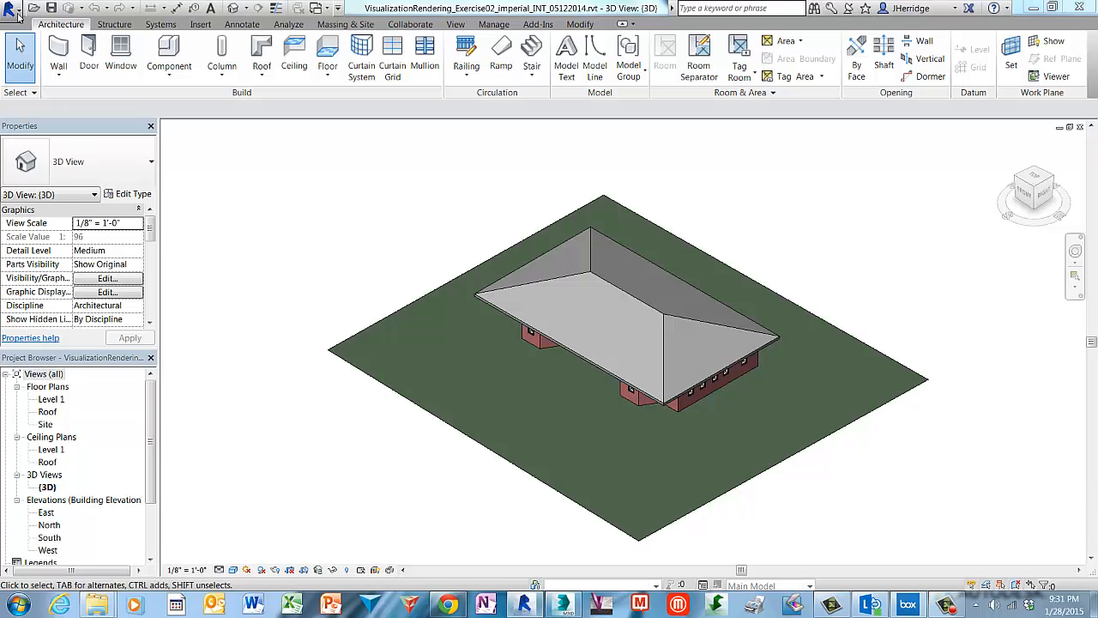
Open the 3ds Max Design Exterior Rendering suite workflow and review its workflow settings without changing them.
left_click(10, 10)
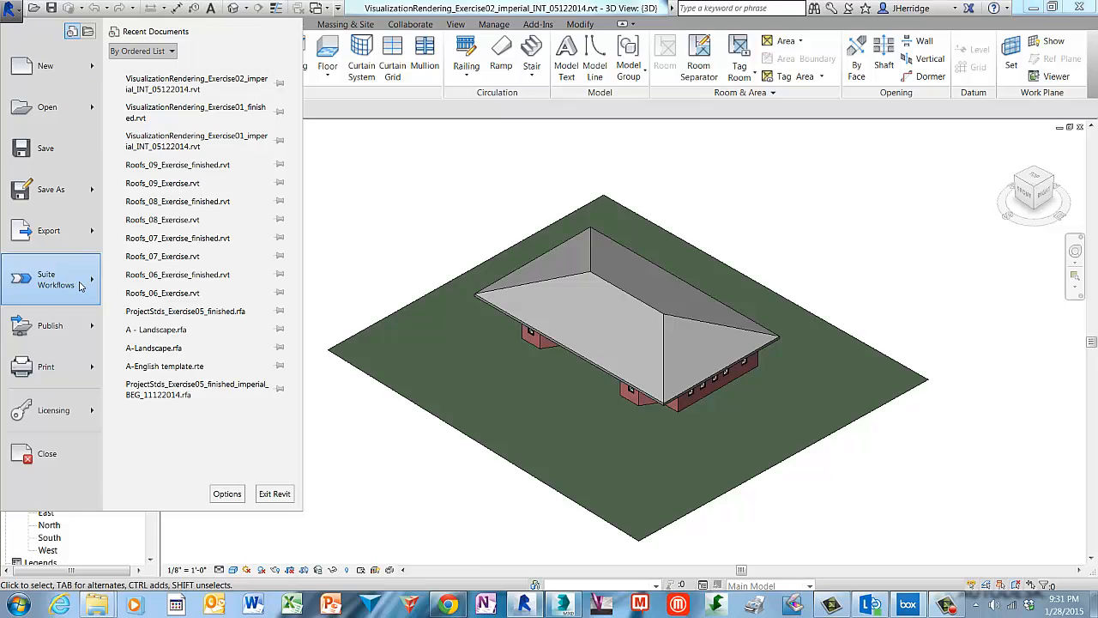
mouse_move(80, 284)
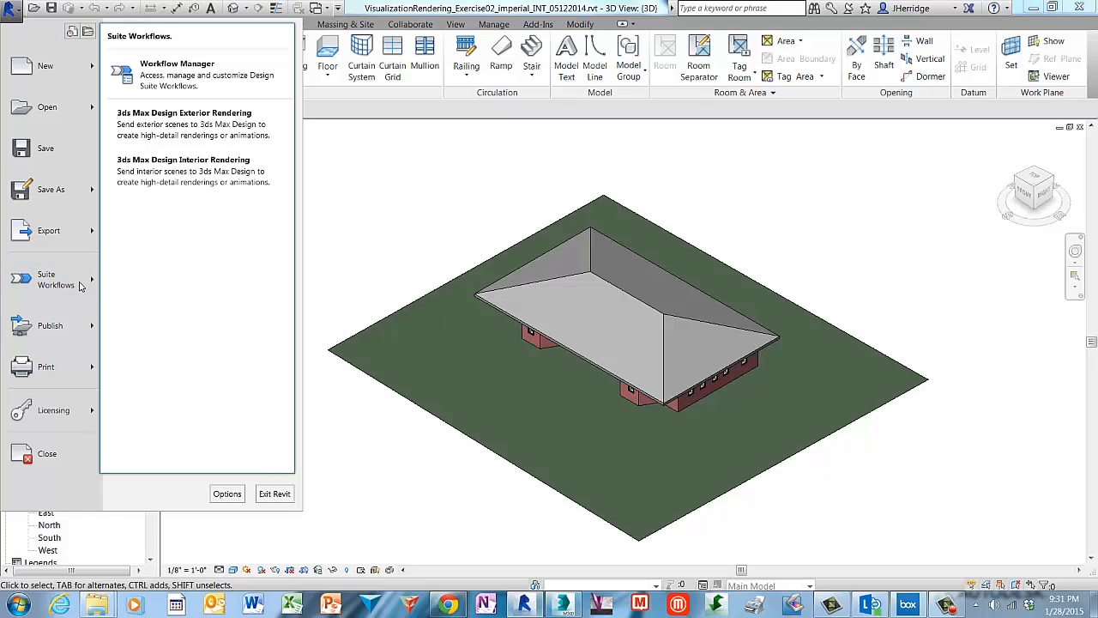
left_click(278, 135)
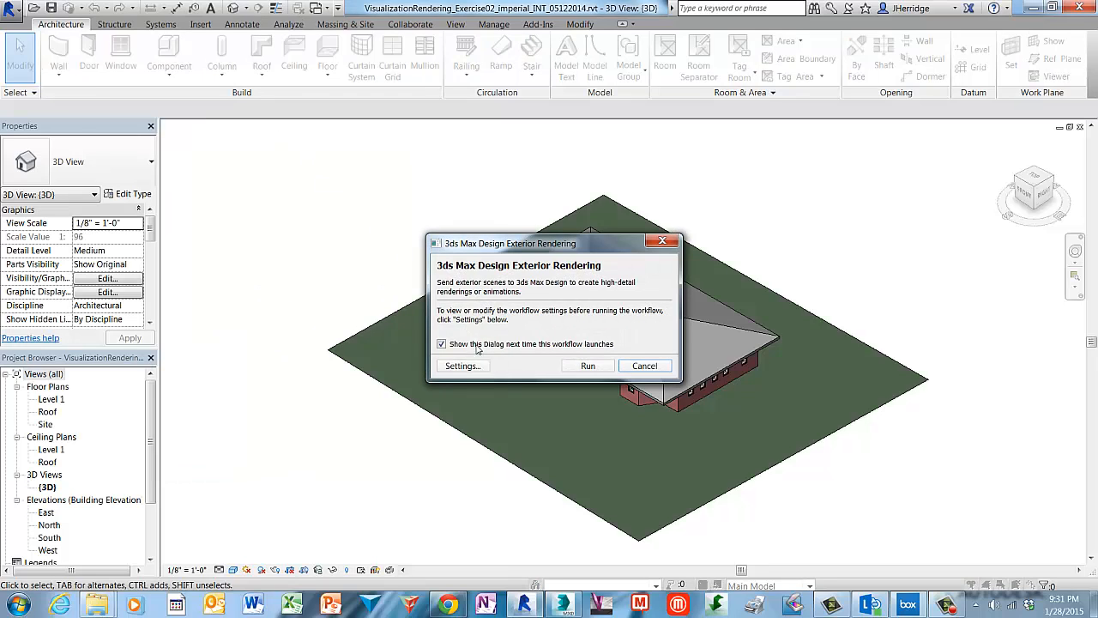
left_click(462, 365)
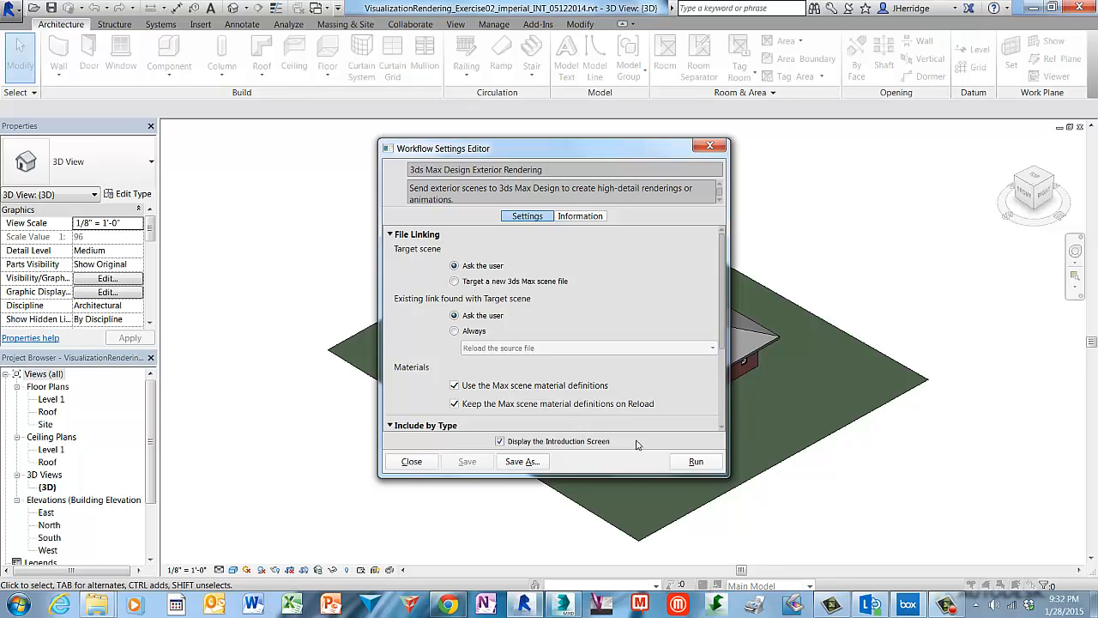
left_click(411, 462)
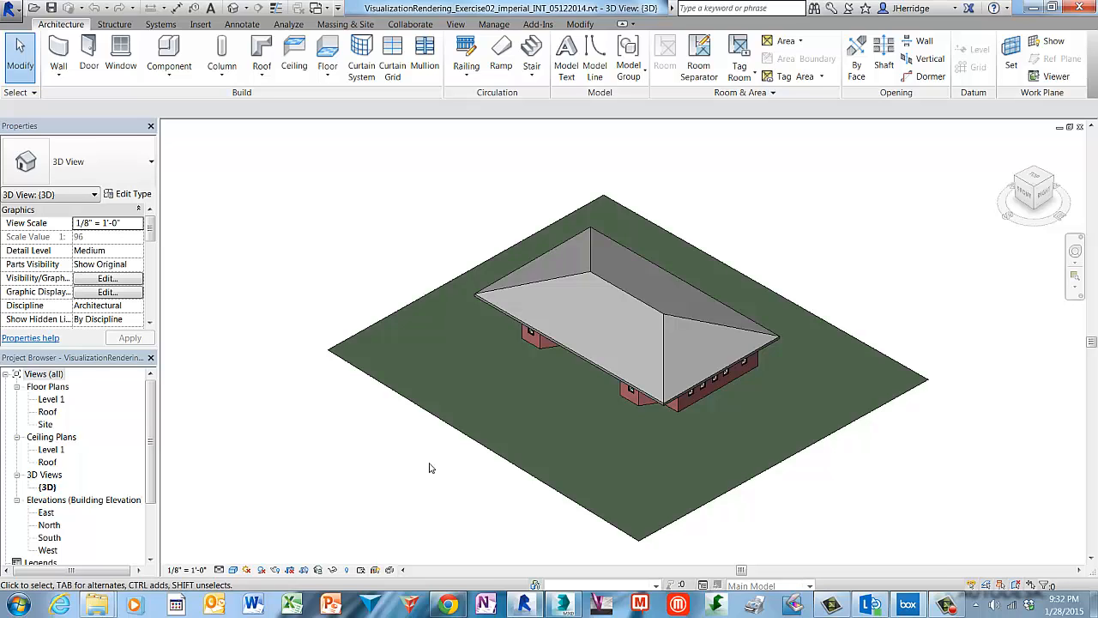
Run the 3ds Max Design Exterior Rendering workflow, linking the design to a New 3ds Max Scene.
left_click(17, 12)
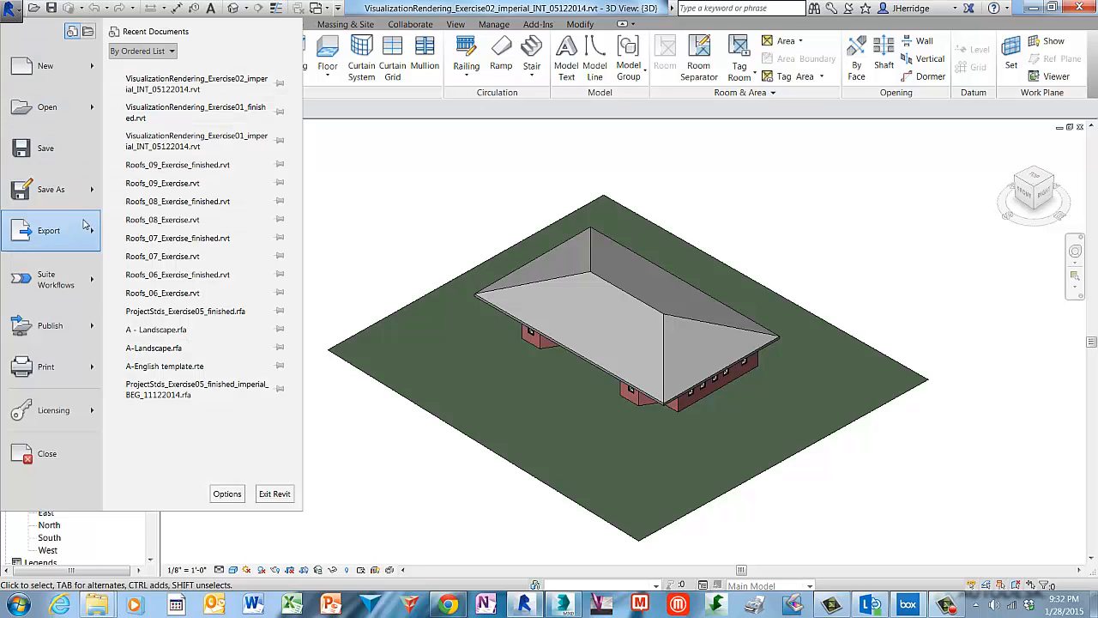
mouse_move(90, 285)
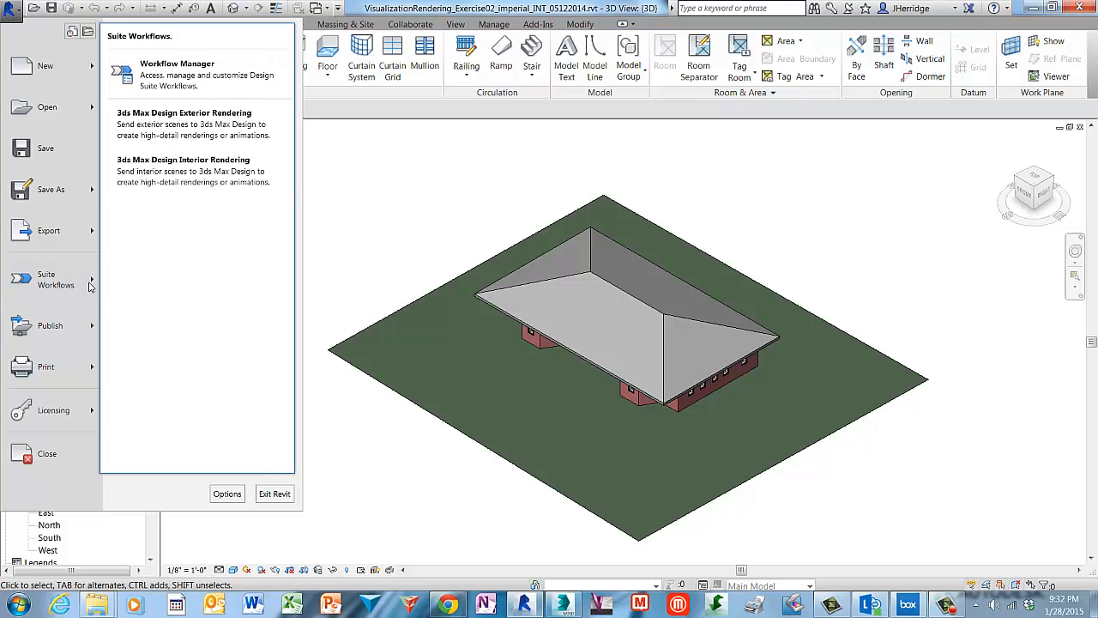
left_click(282, 136)
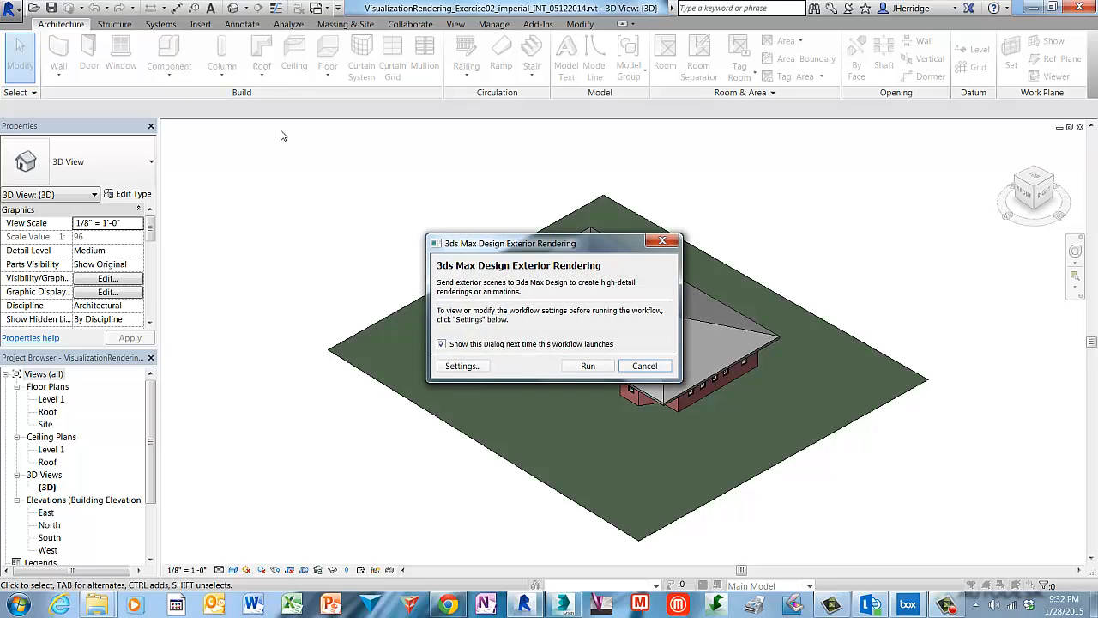
left_click(477, 367)
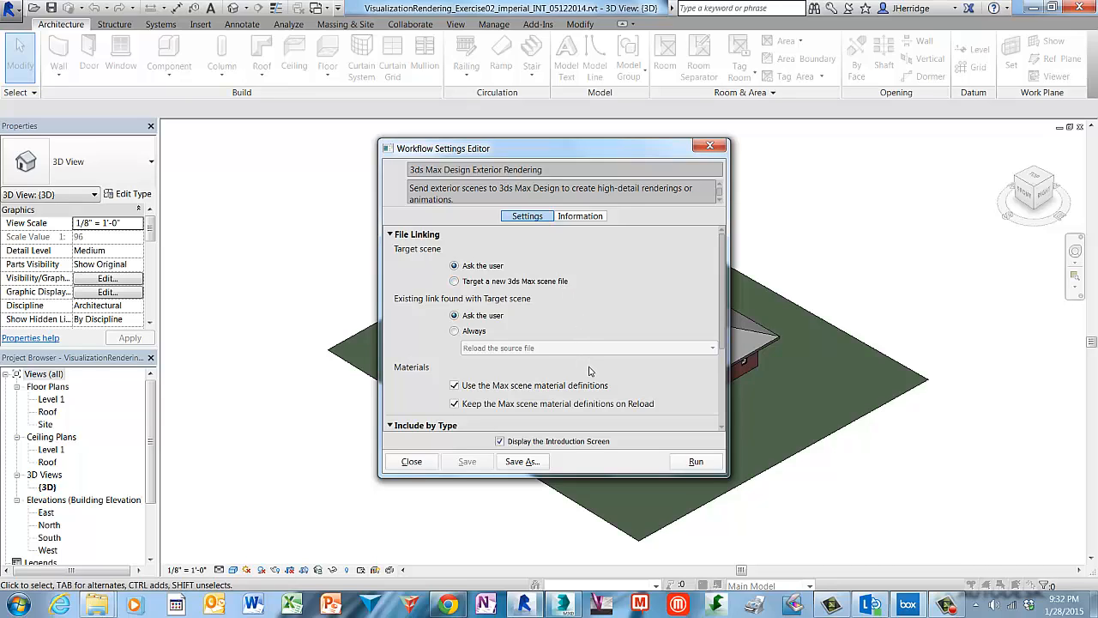
left_click(697, 461)
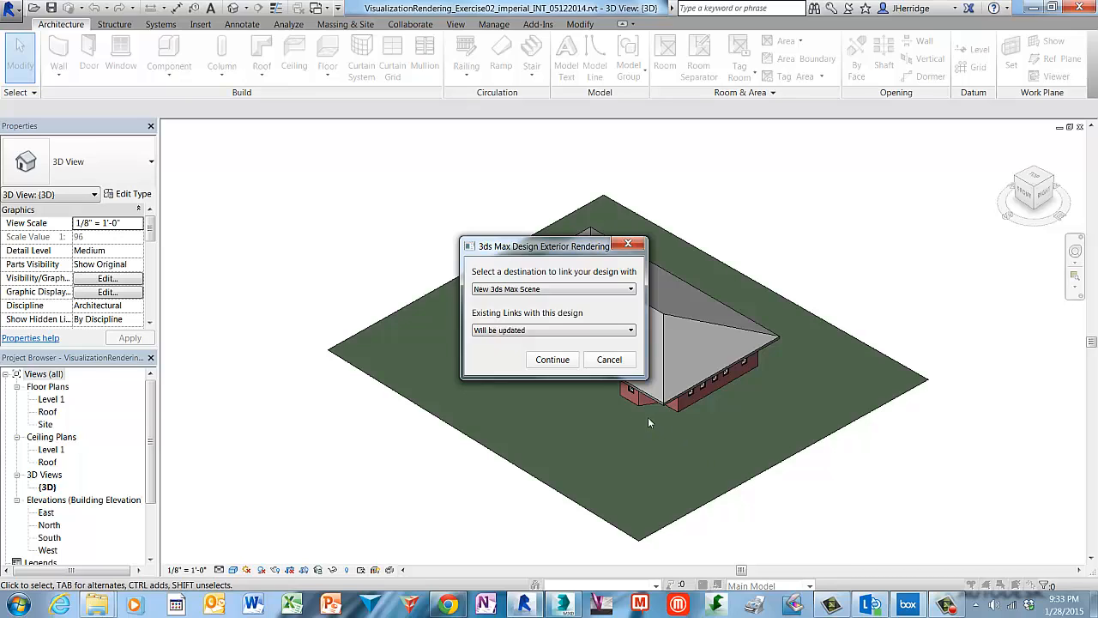
left_click(567, 360)
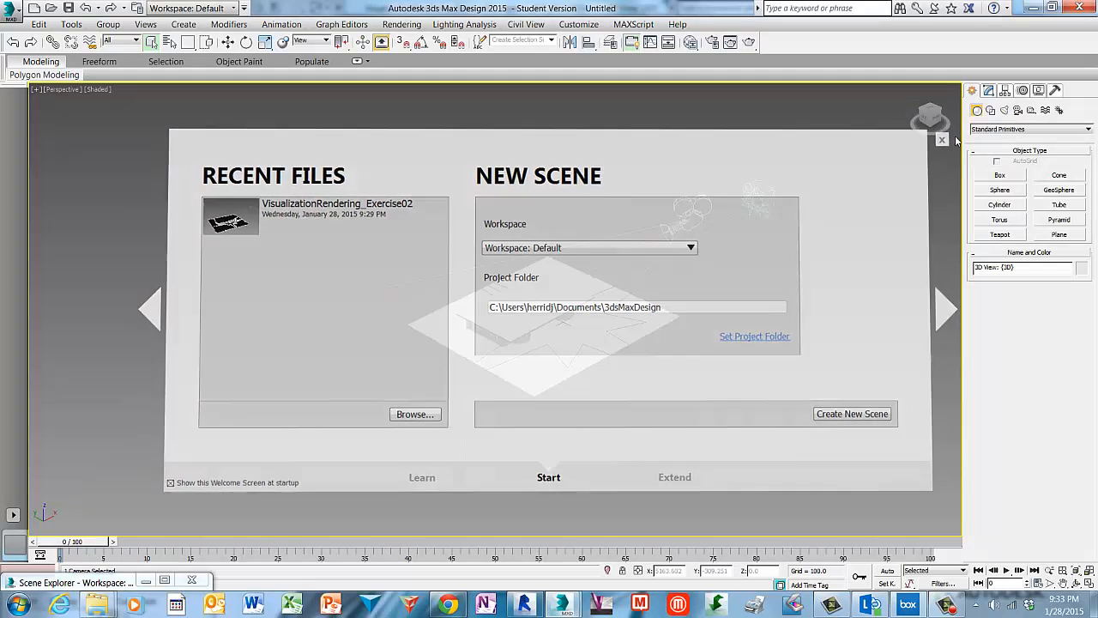
Close the welcome screen, deselect everything, and orbit around the linked house to inspect it.
left_click(955, 135)
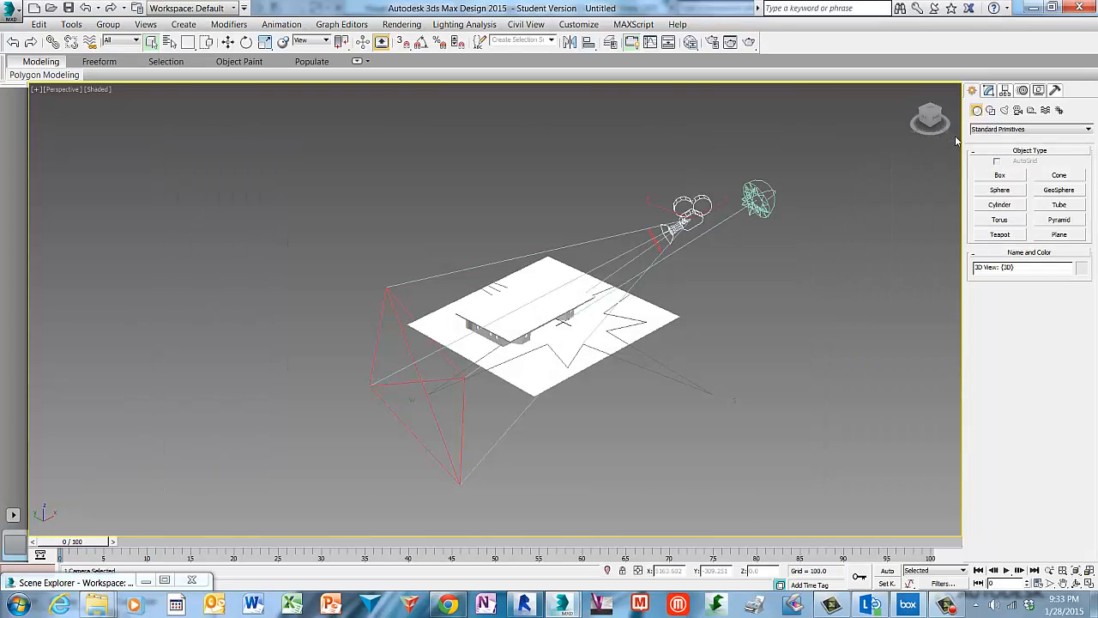
left_click(725, 324)
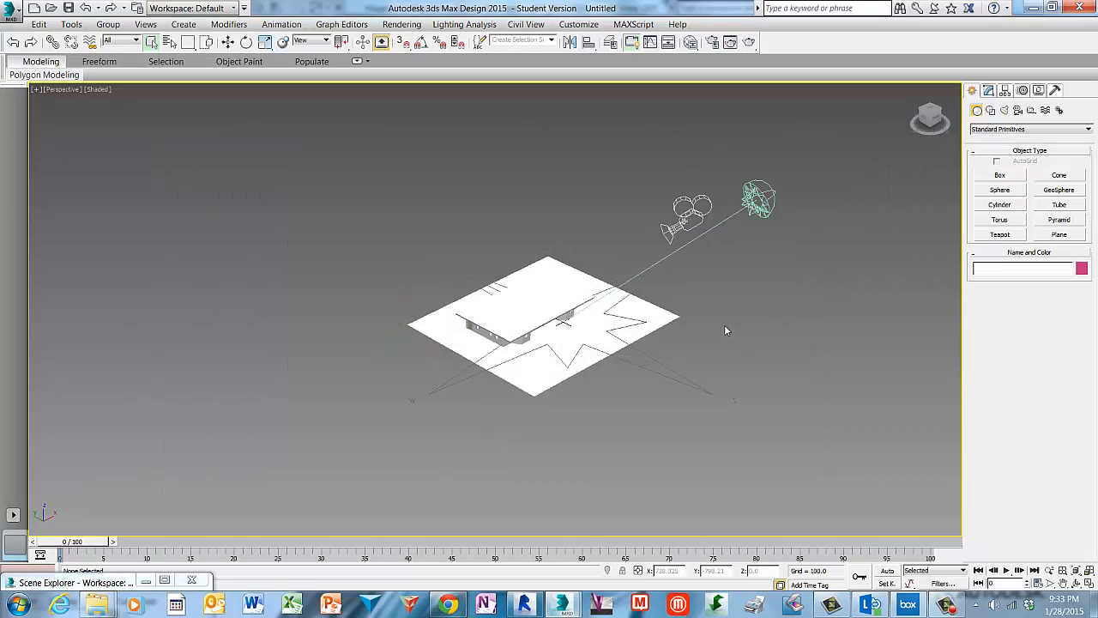
middle_click_drag(724, 324, 612, 311, "alt")
scroll(610, 313, "up", 3)
middle_click_drag(563, 206, 602, 253, "alt")
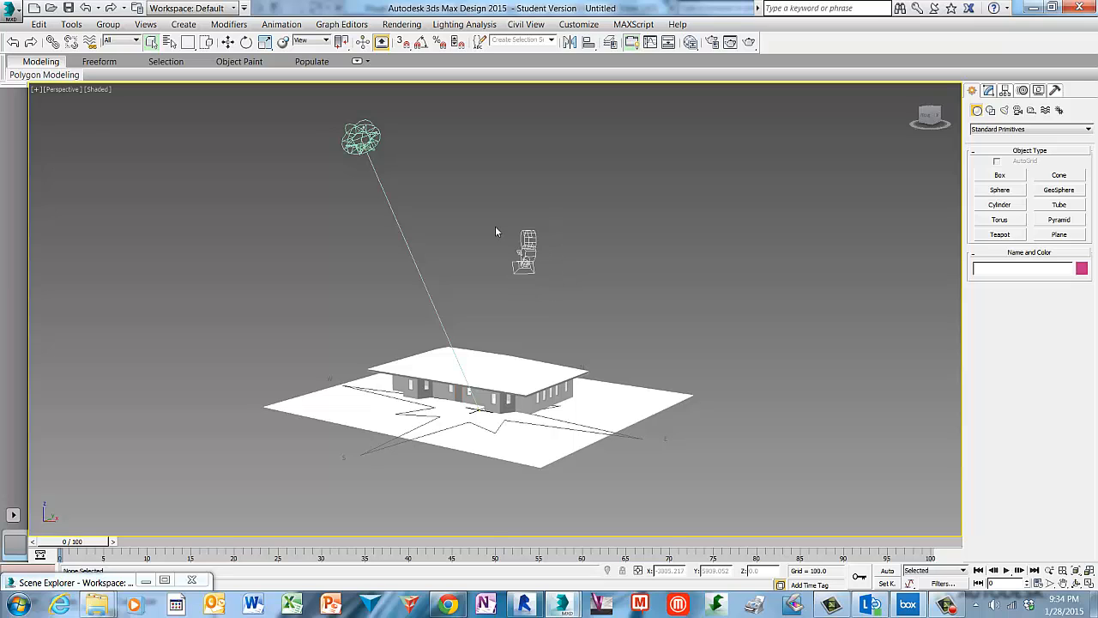
middle_click_drag(470, 239, 529, 246, "alt")
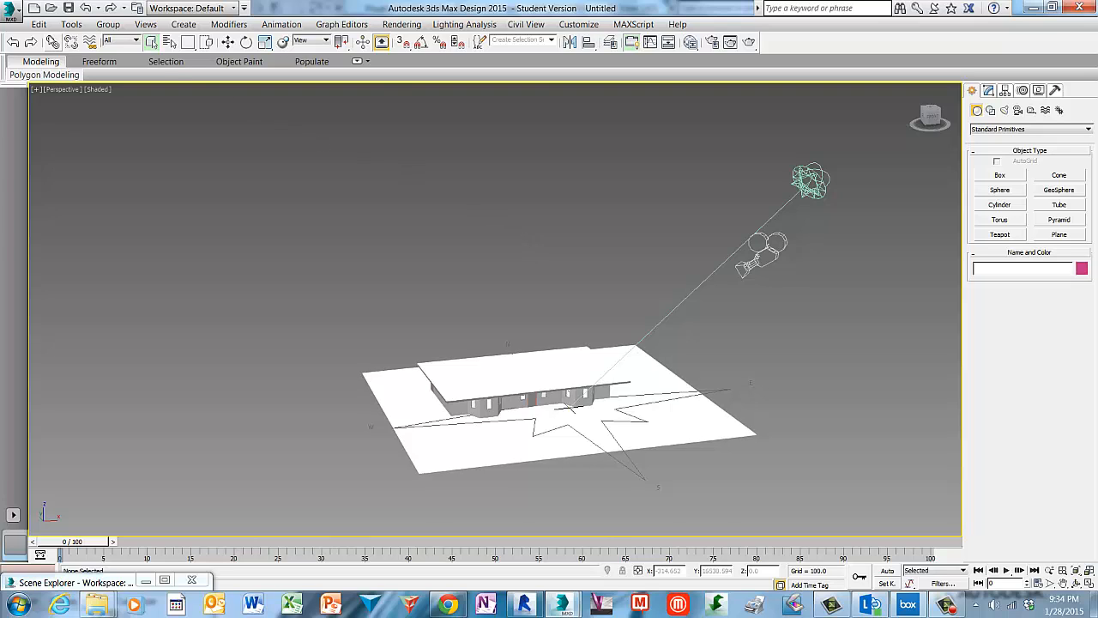
Save the scene as VisualizationRendering_Exercise02_v2 in the Revit Fundamentals\08_Visualization_Rendering folder.
left_click(14, 18)
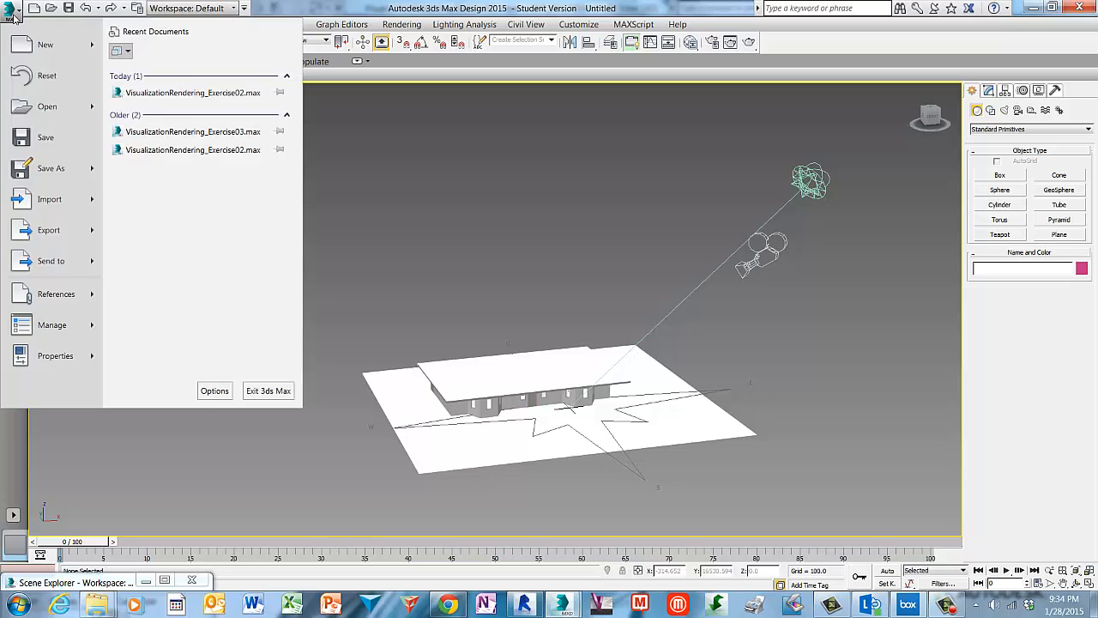
left_click(60, 147)
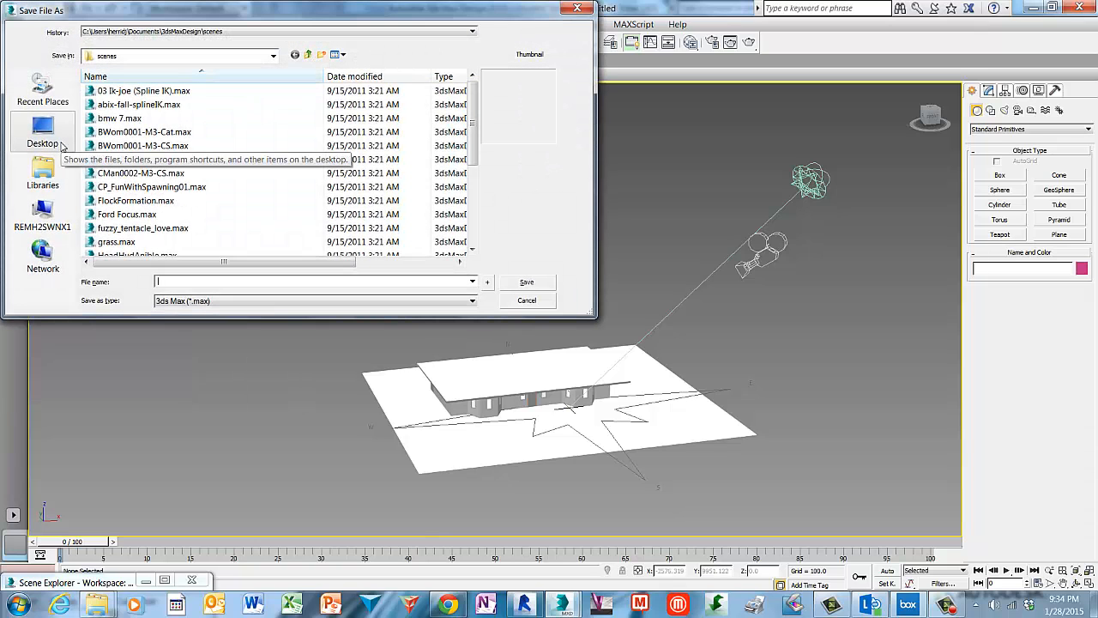
left_click(38, 127)
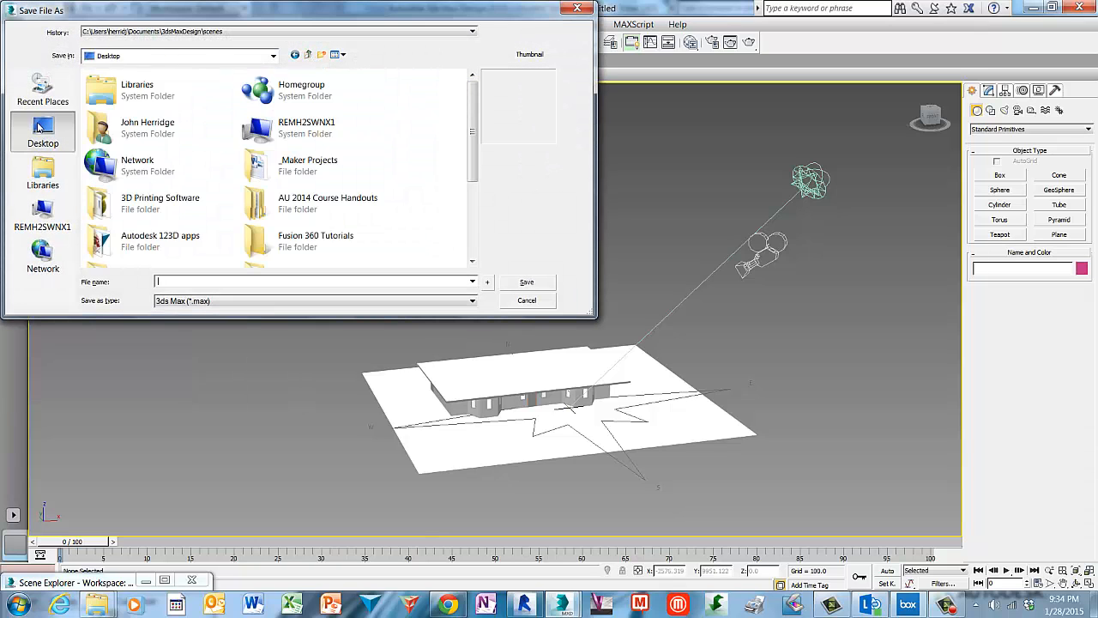
scroll(464, 182, "down", 3)
scroll(464, 182, "down", 1)
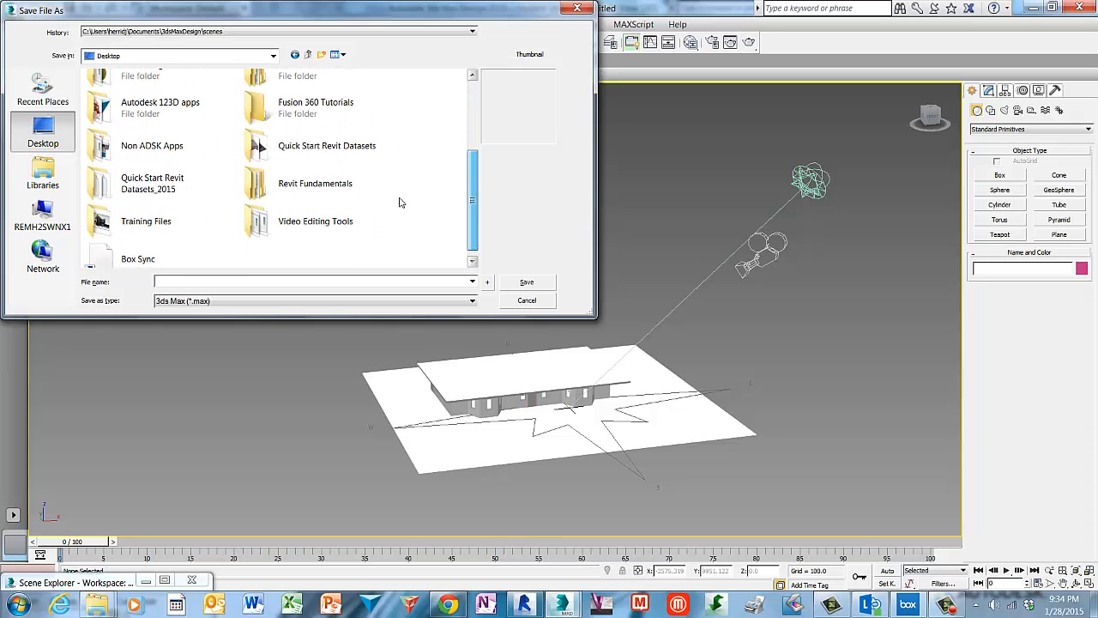
double_click(266, 183)
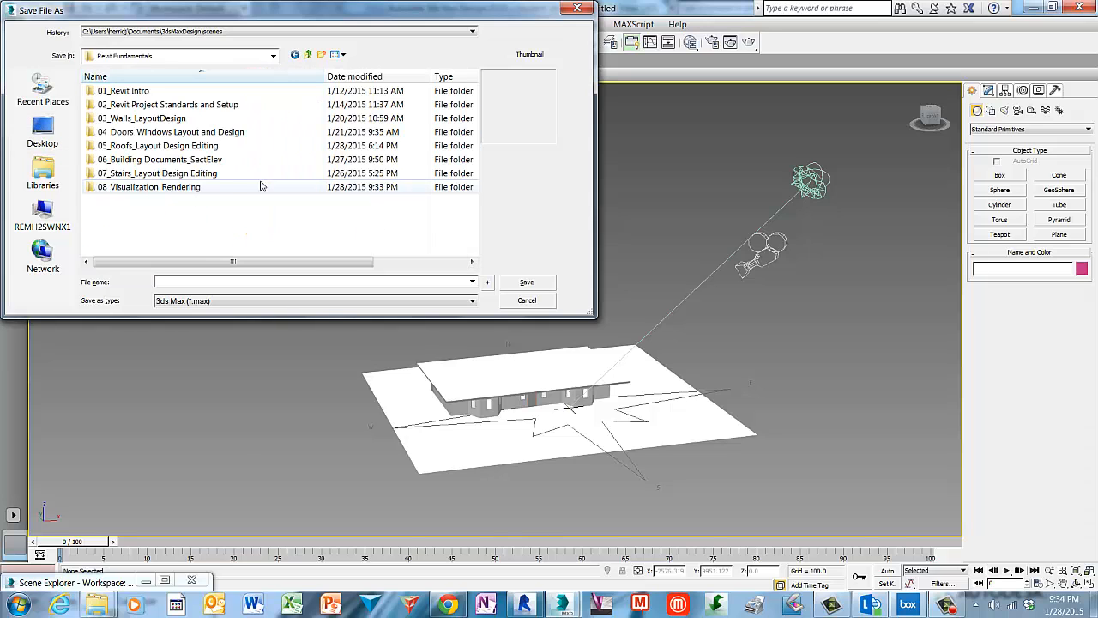
left_click(89, 189)
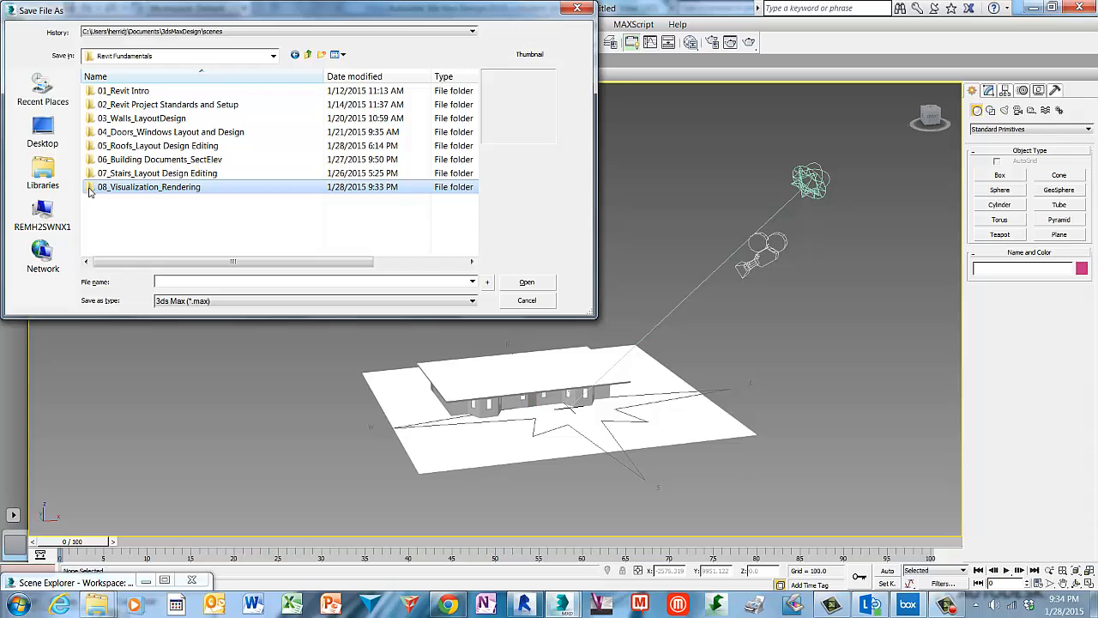
double_click(89, 189)
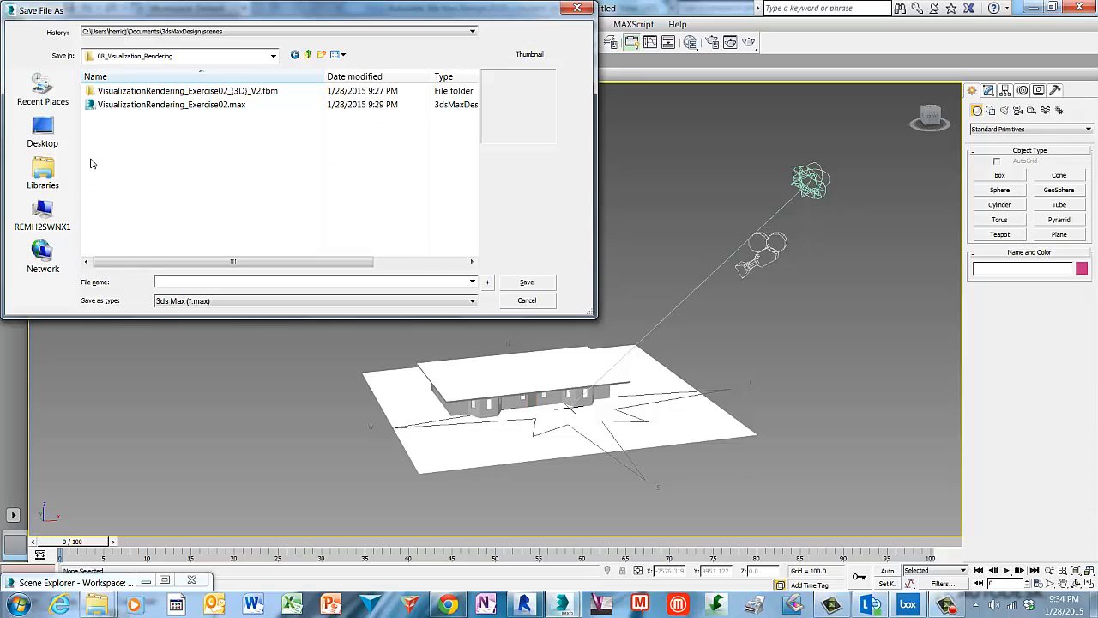
left_click(109, 108)
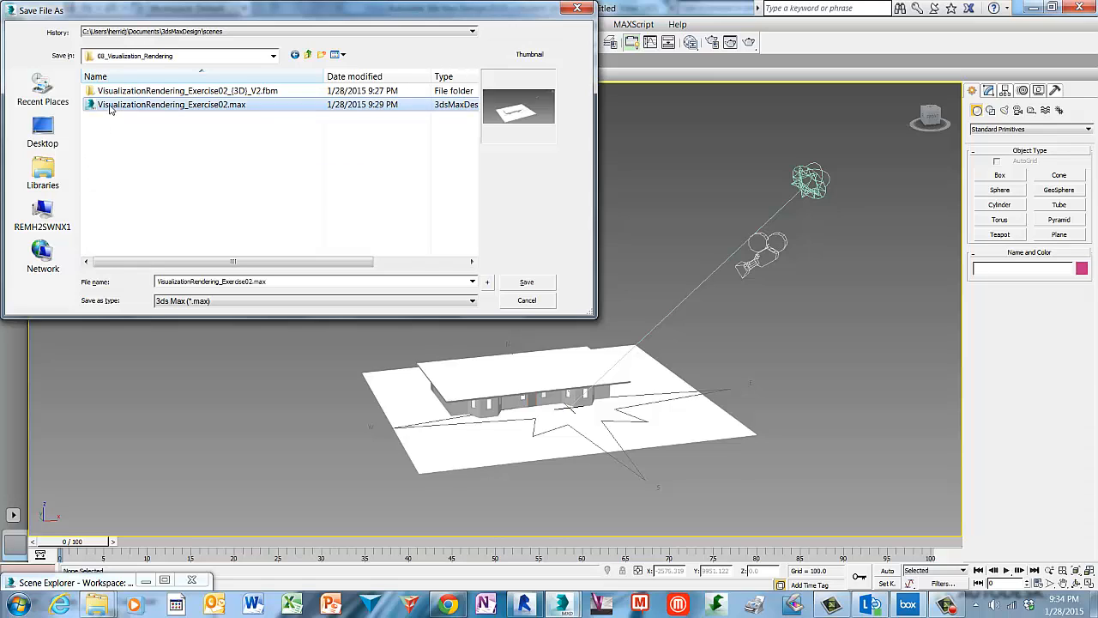
left_click(257, 281)
left_click(255, 282)
type("_v")
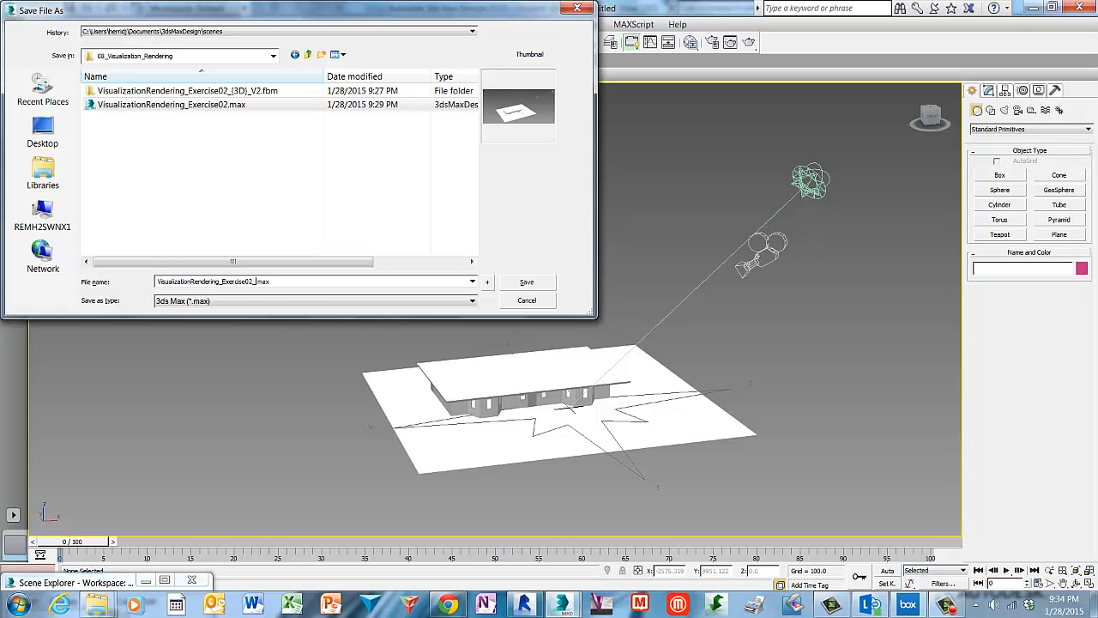
type("2")
left_click(527, 283)
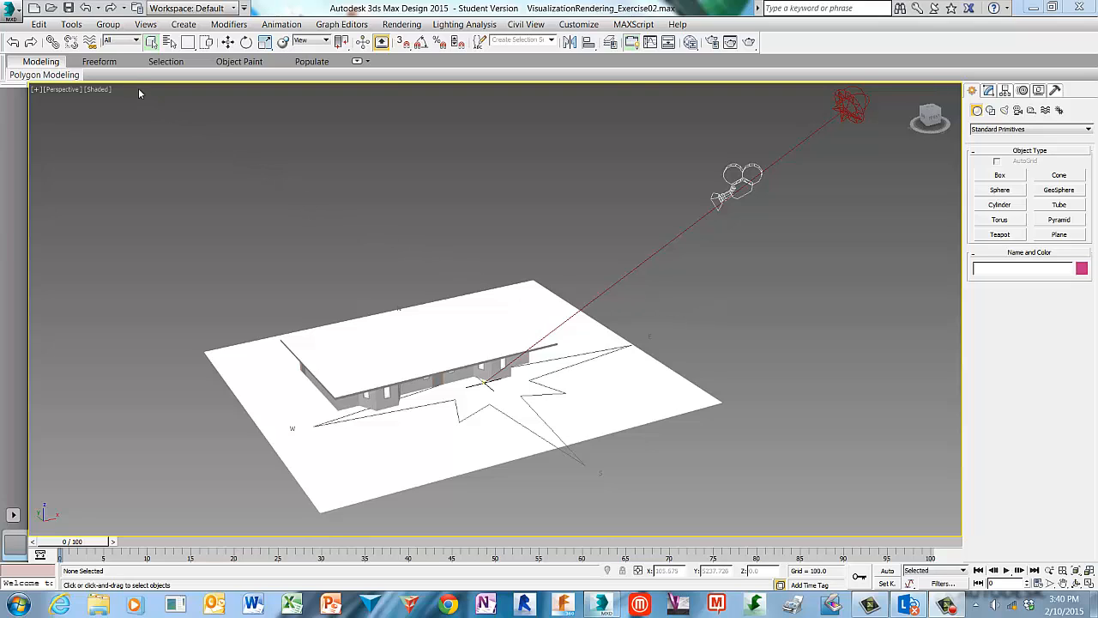
Open a new Scene Explorer, enlarge its window and widen its columns to show the Revit categories and types.
left_click(72, 24)
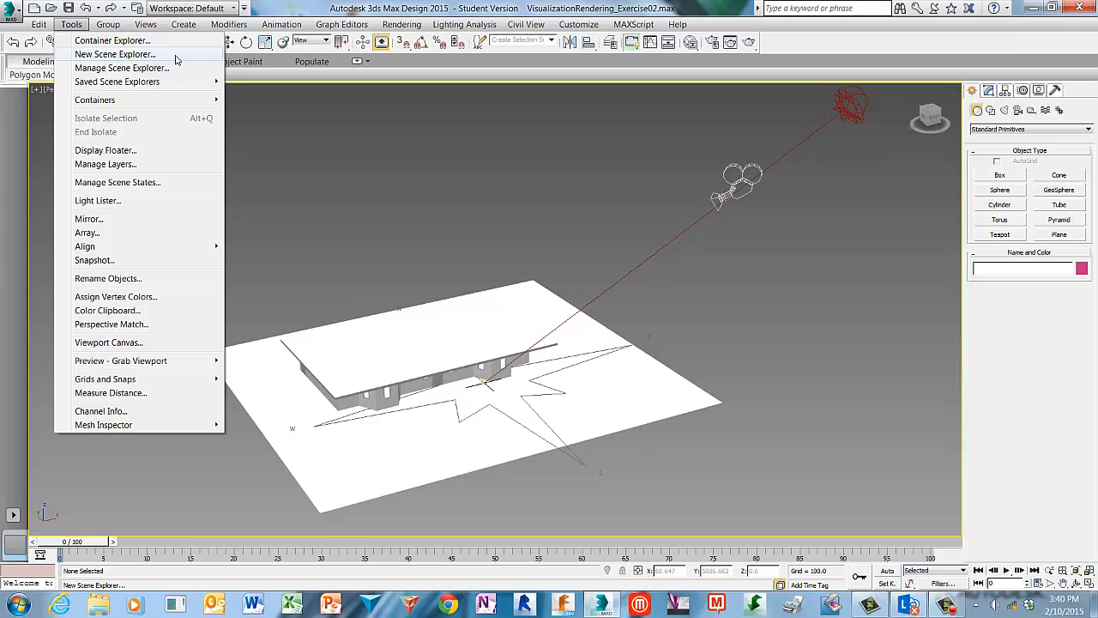
left_click(176, 57)
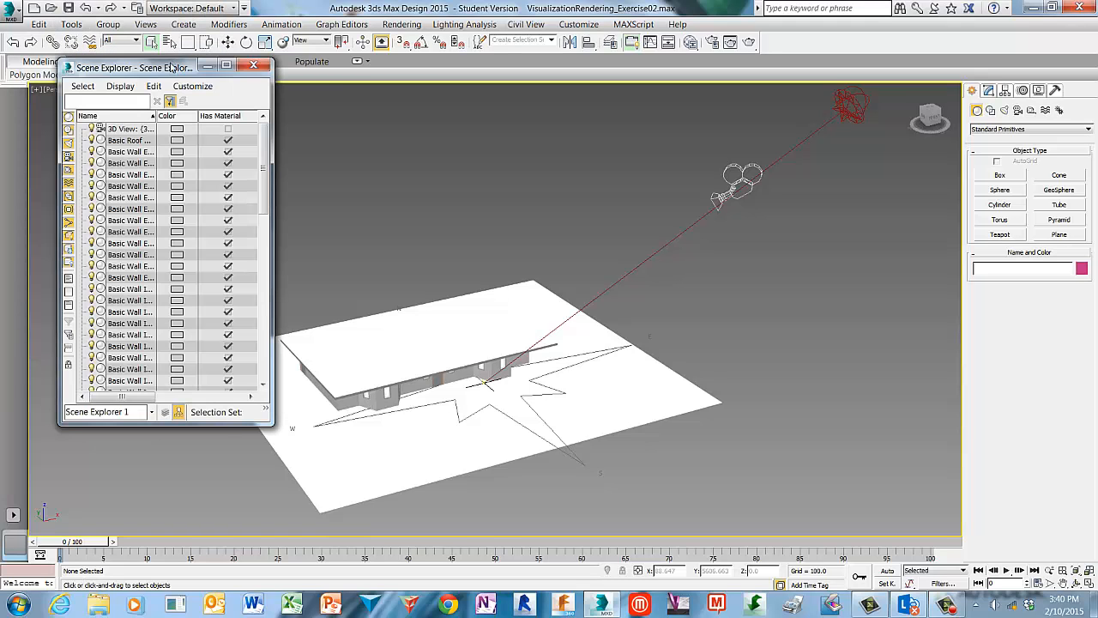
left_click_drag(172, 67, 314, 100)
left_click_drag(421, 217, 896, 219)
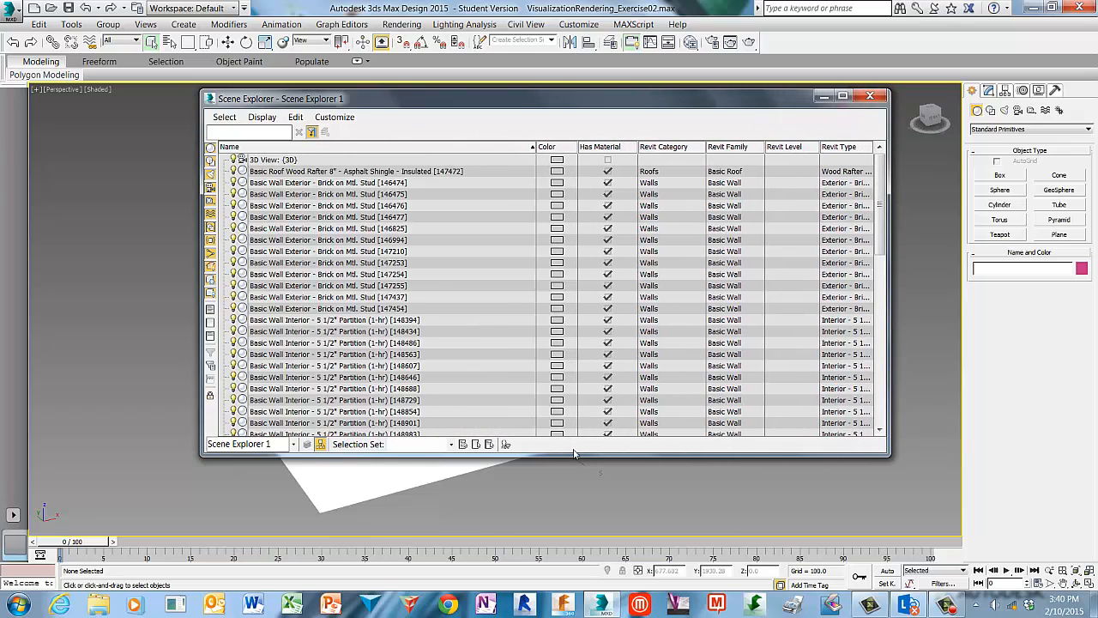
left_click_drag(576, 462, 595, 317)
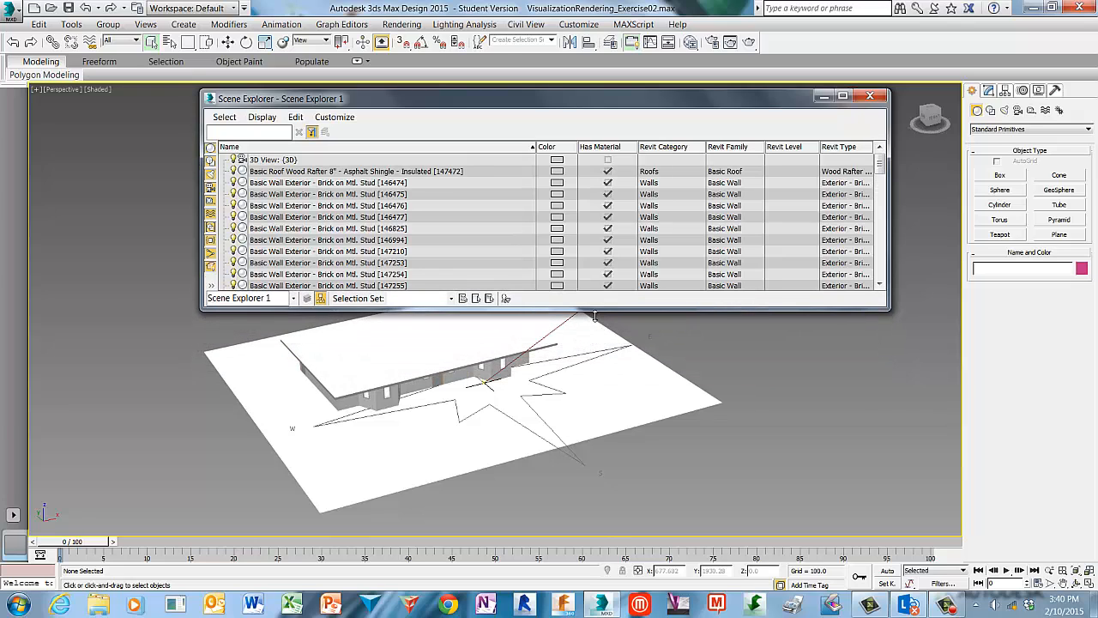
left_click_drag(589, 106, 579, 102)
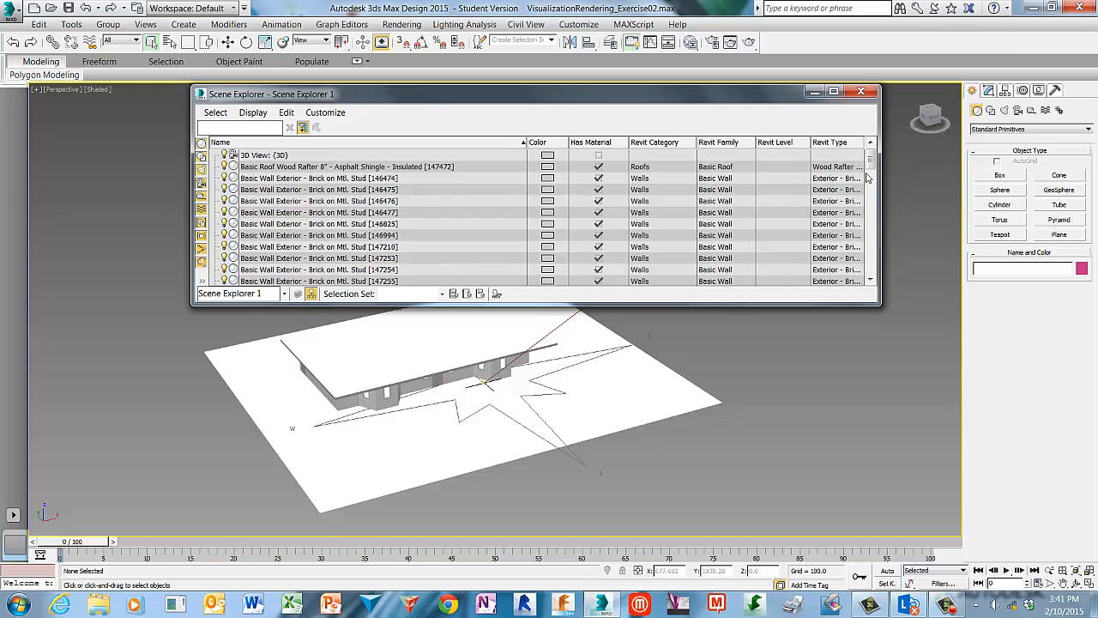
left_click_drag(883, 189, 949, 194)
left_click_drag(592, 145, 465, 144)
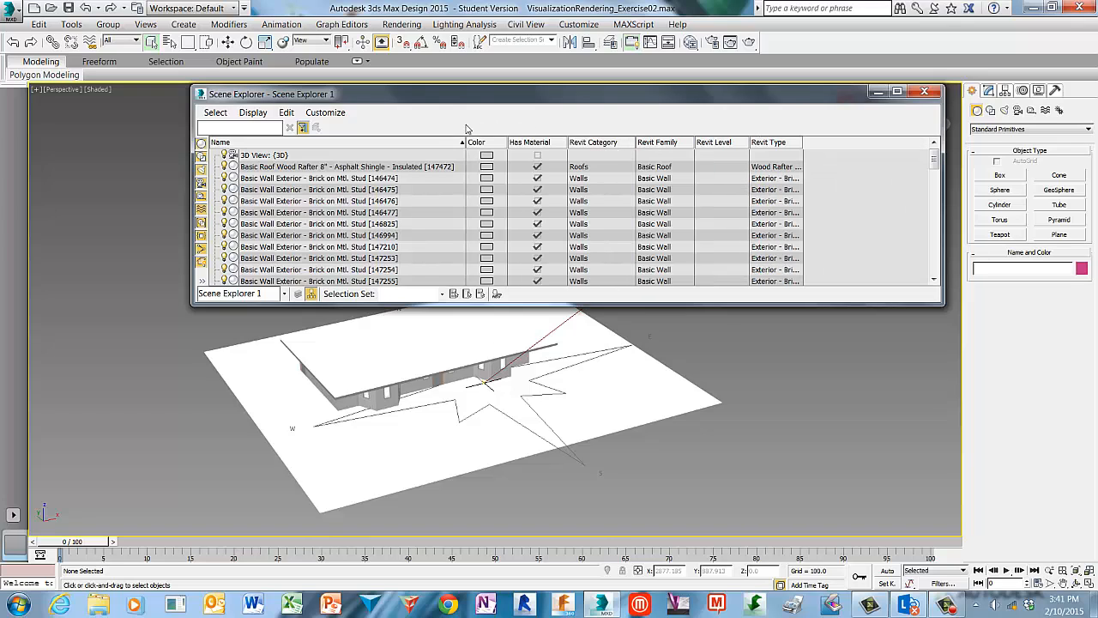
left_click_drag(808, 145, 912, 144)
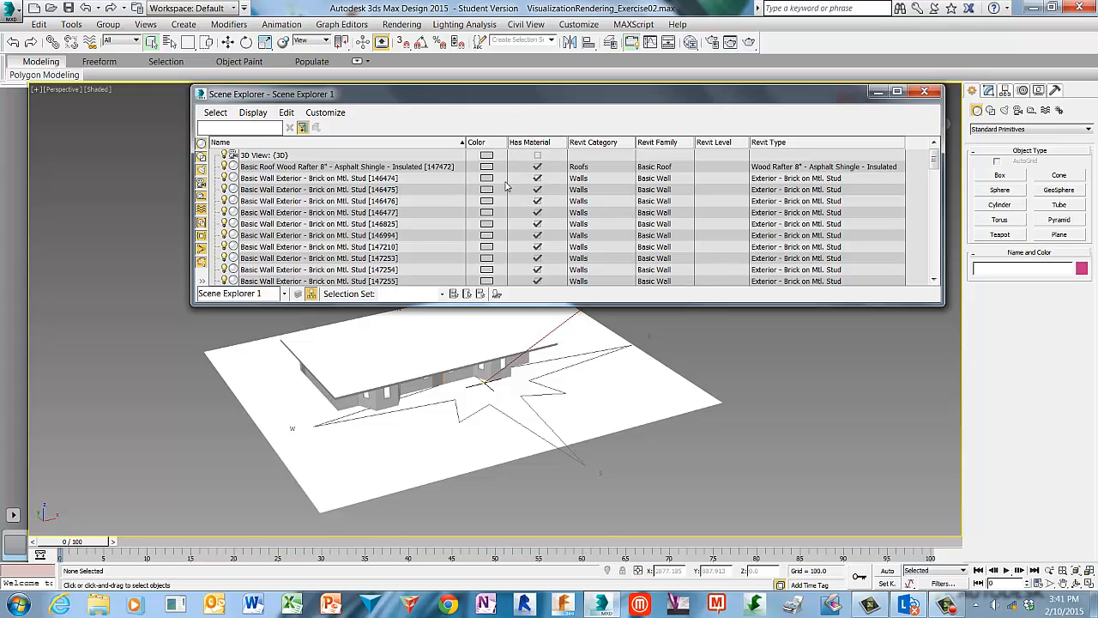
Select the roof object in the Scene Explorer, then hide and unhide it to check its visibility.
left_click(414, 167)
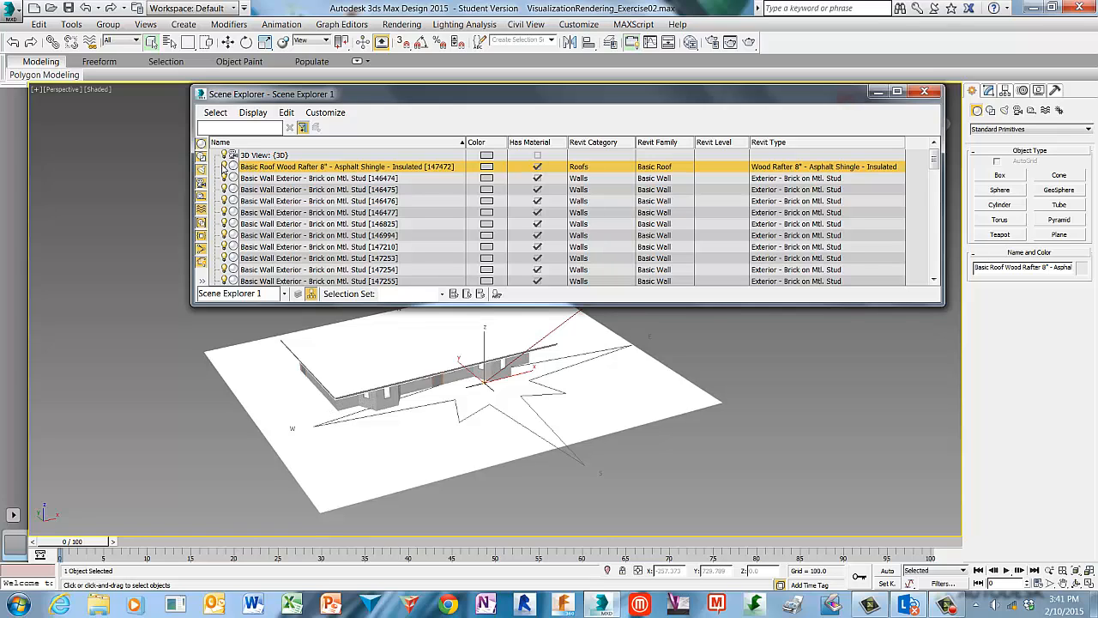
left_click(223, 167)
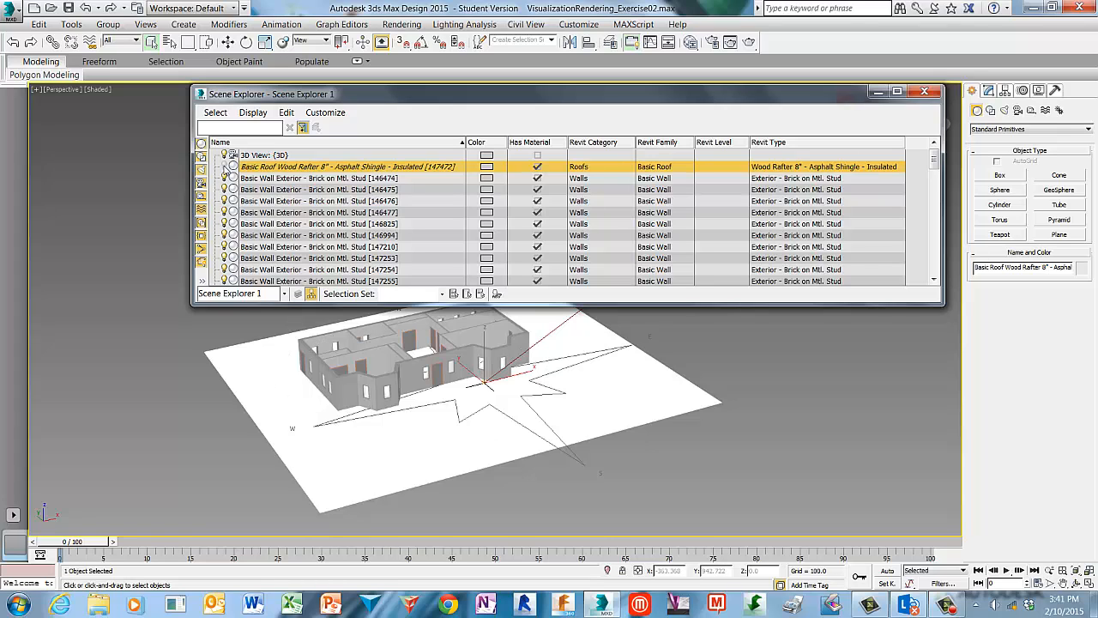
left_click(224, 167)
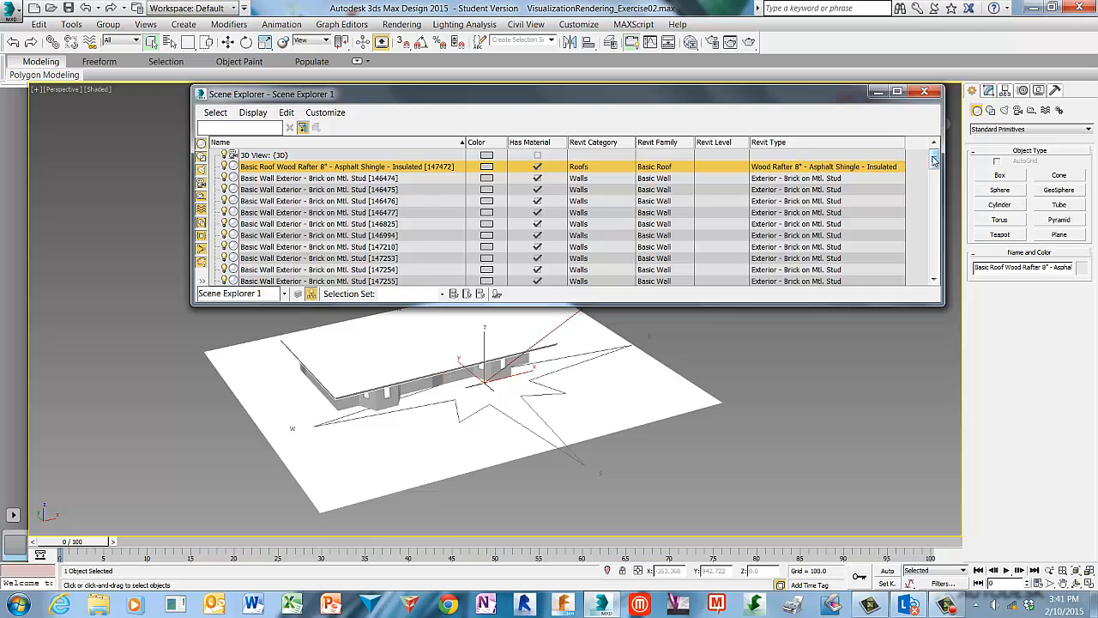
Scroll through the Scene Explorer list to review the imported Revit objects, then close the explorer.
left_click_drag(935, 160, 935, 182)
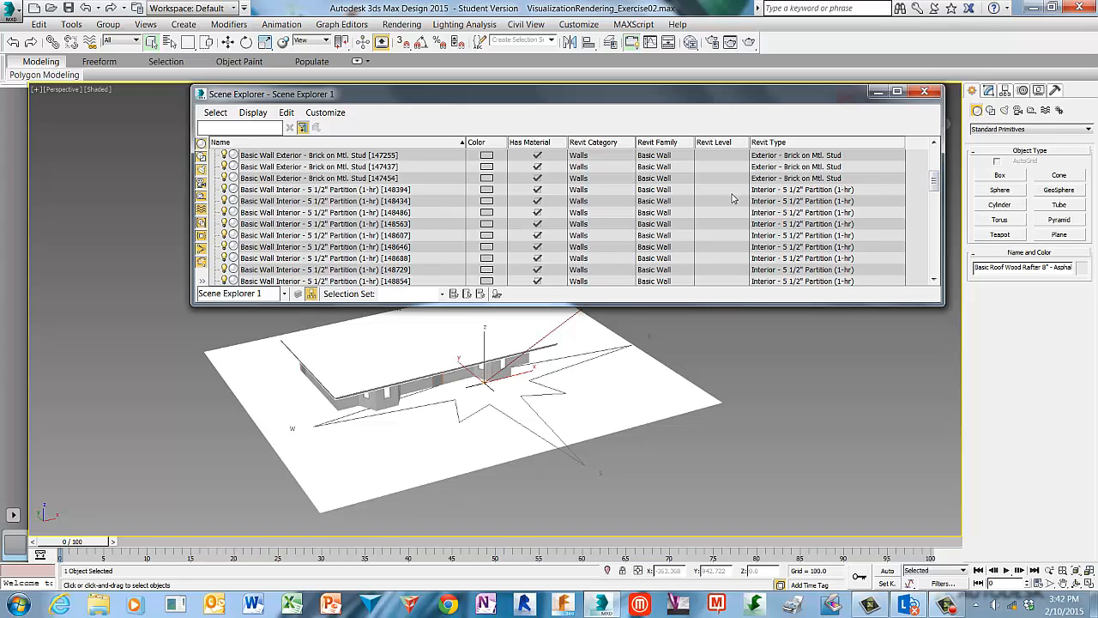
left_click_drag(935, 180, 935, 206)
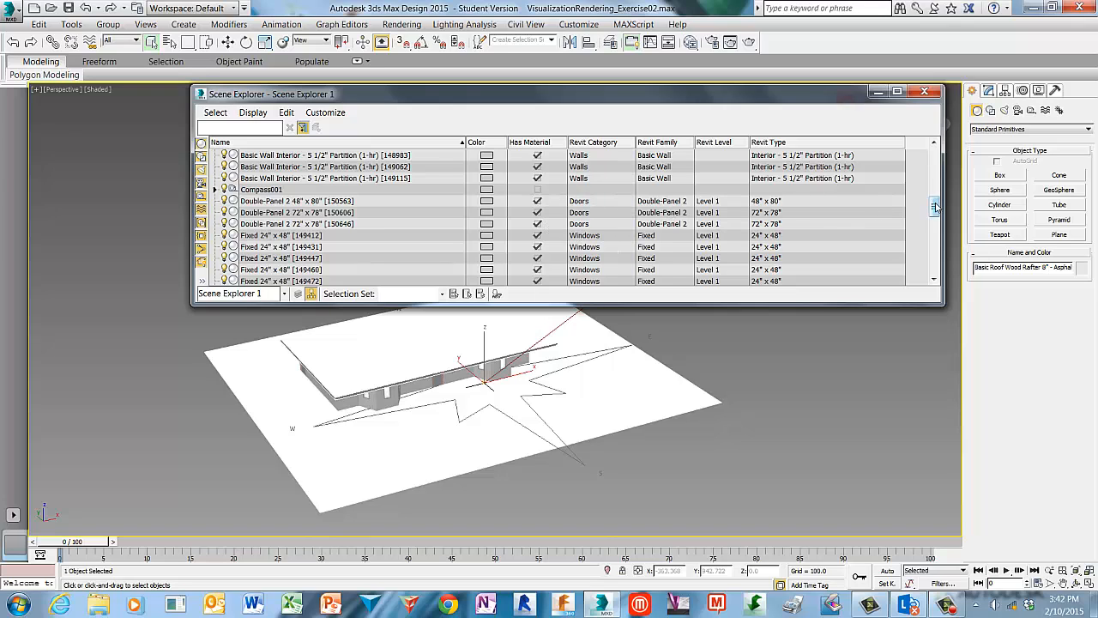
left_click_drag(933, 206, 933, 220)
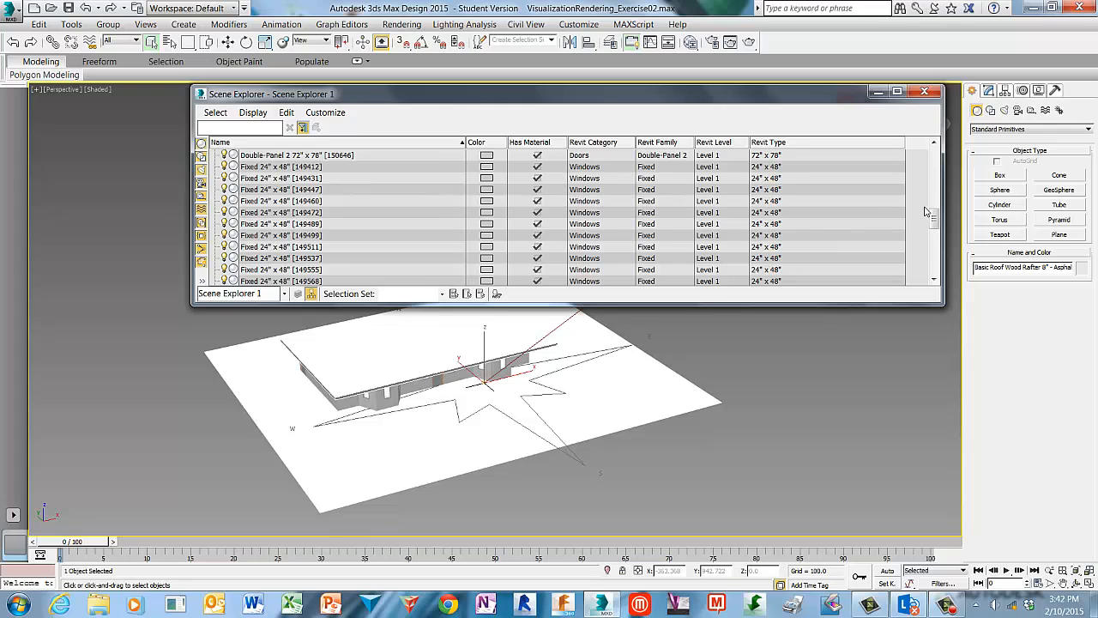
left_click_drag(935, 219, 934, 266)
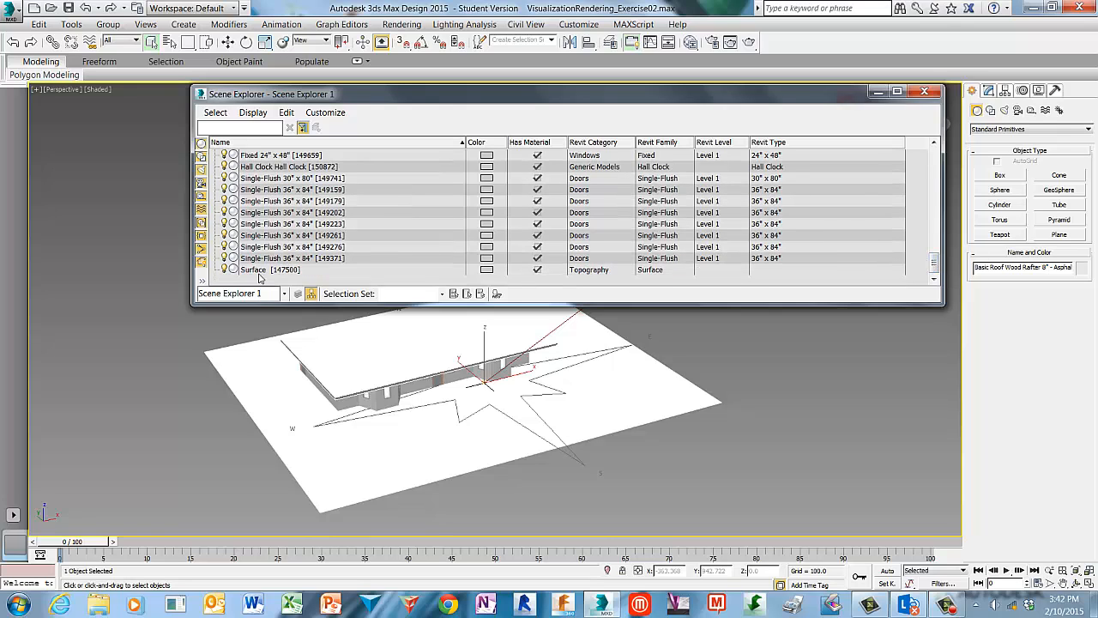
left_click_drag(934, 265, 902, 158)
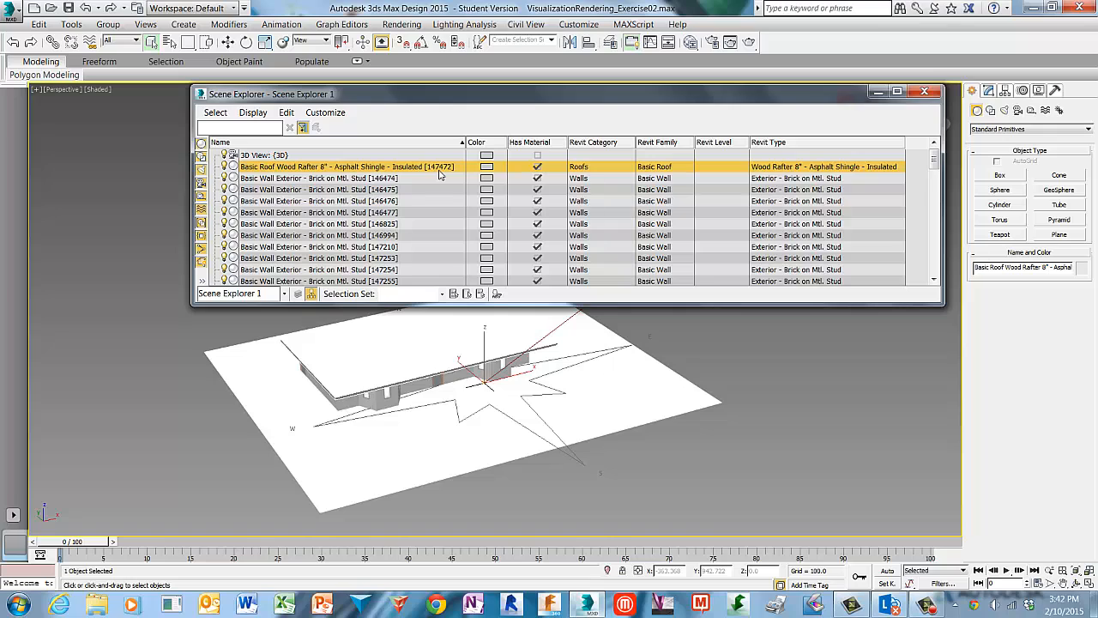
left_click(927, 91)
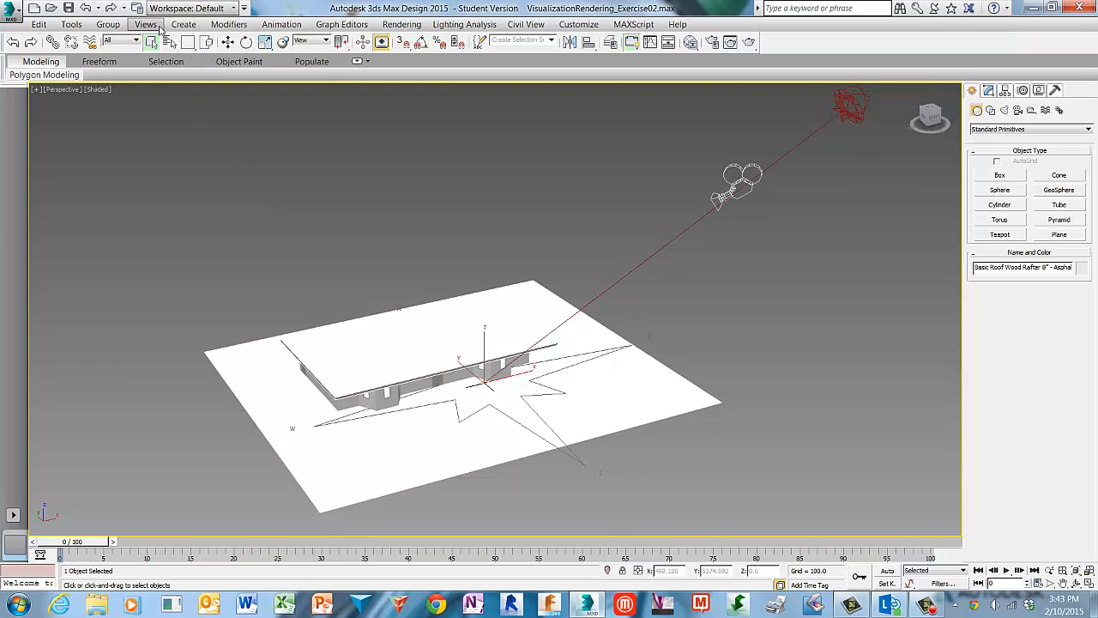
Set the viewport to show materials as Shaded Materials with Maps.
left_click(155, 26)
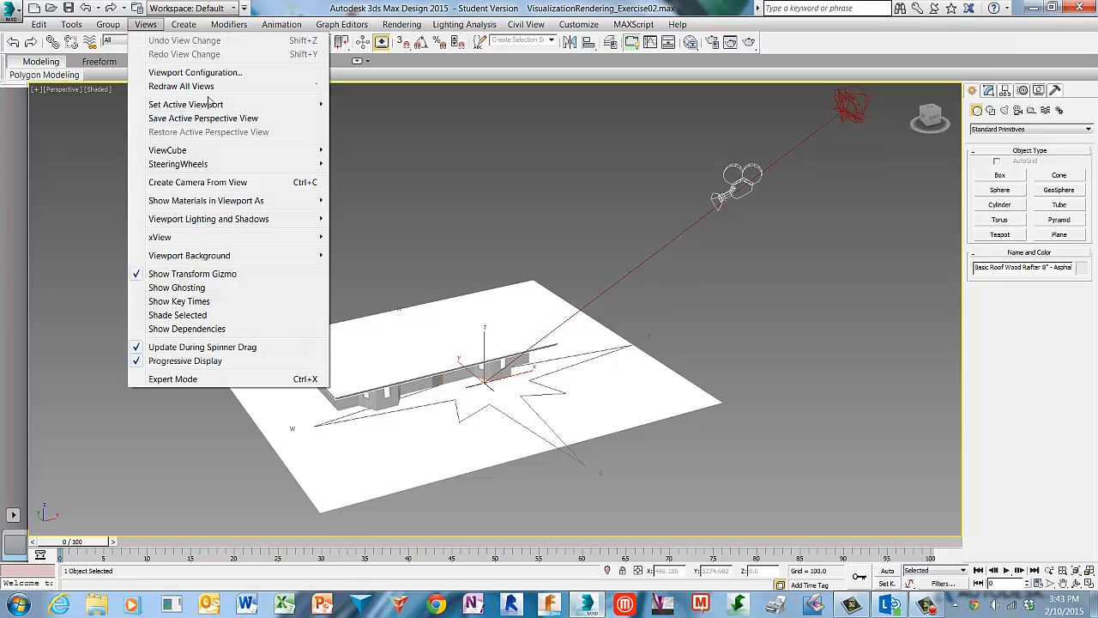
mouse_move(277, 206)
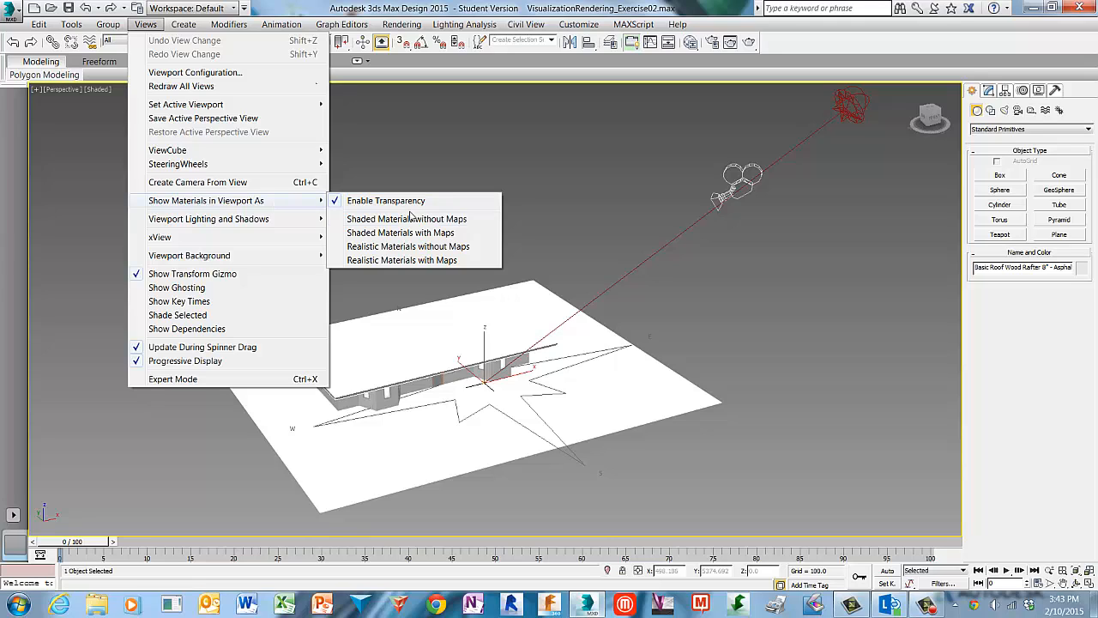
left_click(463, 235)
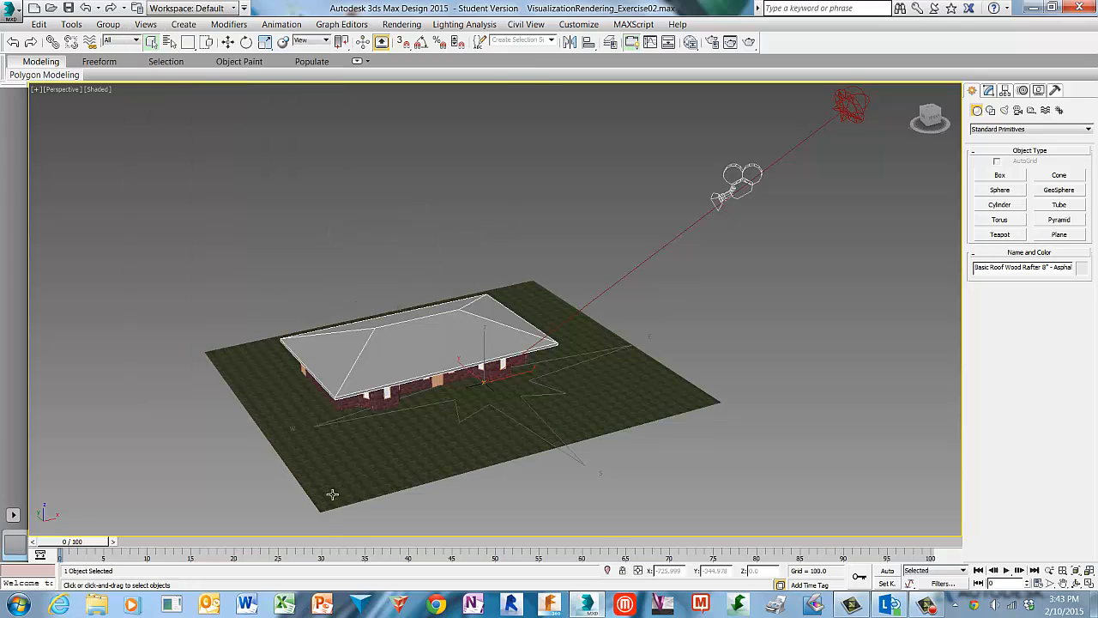
Switch the viewport to the 3D View: (3D) camera.
scroll(355, 468, "up", 3)
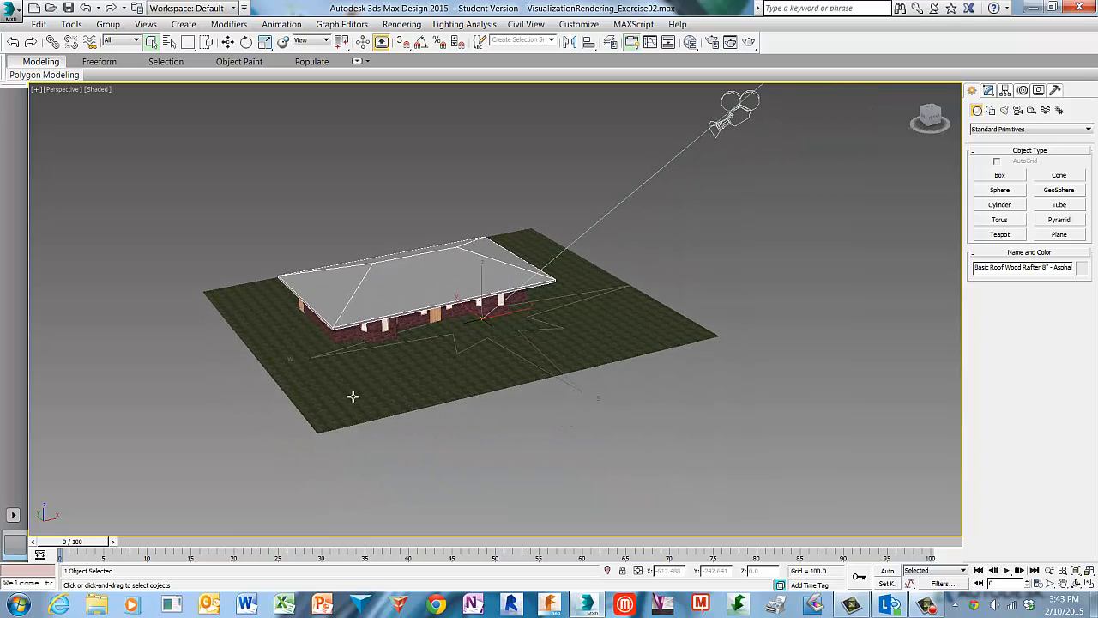
scroll(387, 368, "up", 3)
scroll(384, 369, "up", 2)
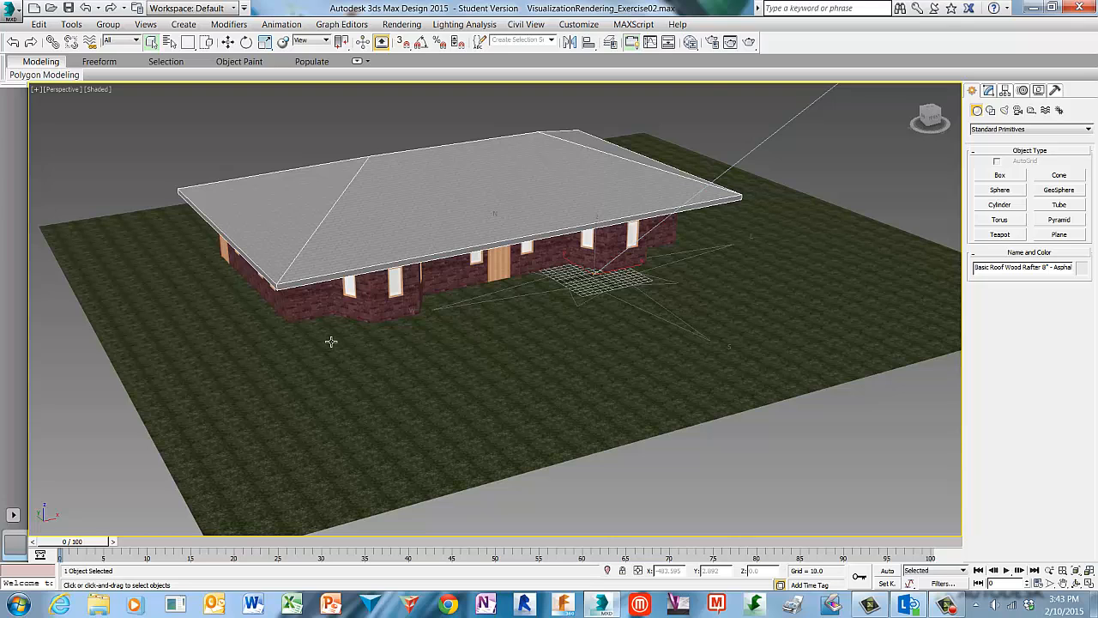
scroll(331, 342, "down", 6)
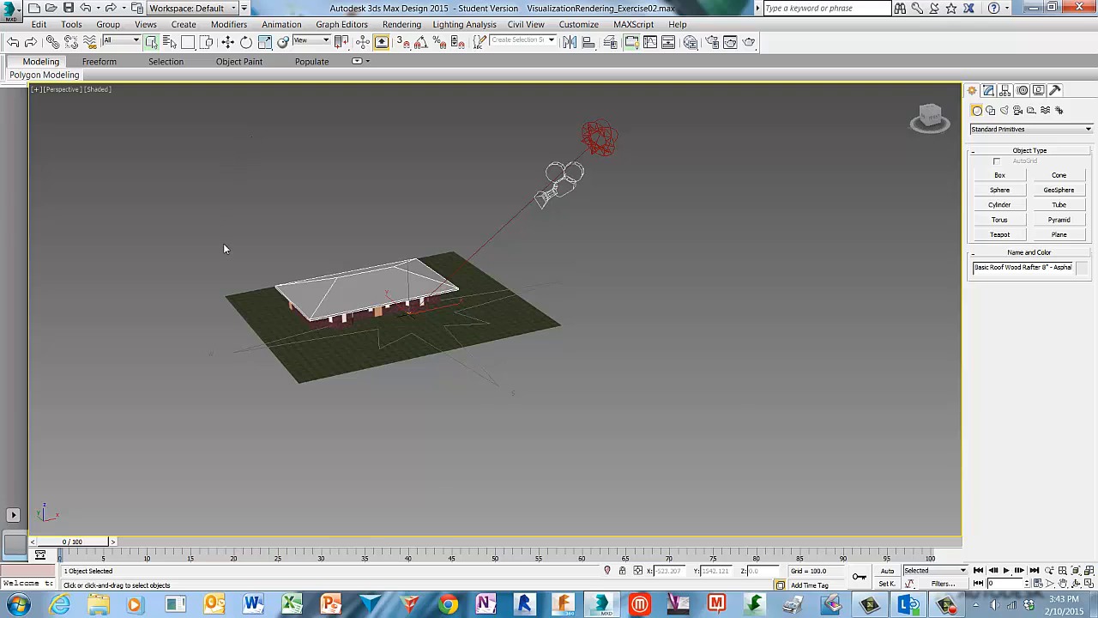
scroll(223, 243, "up", 3)
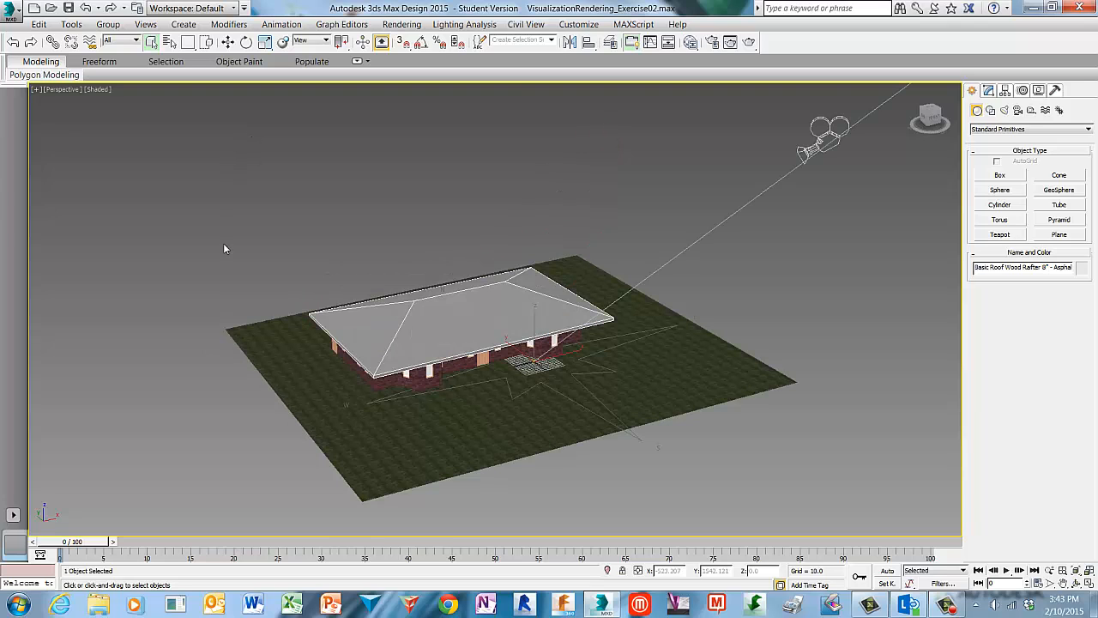
left_click(71, 90)
mouse_move(167, 109)
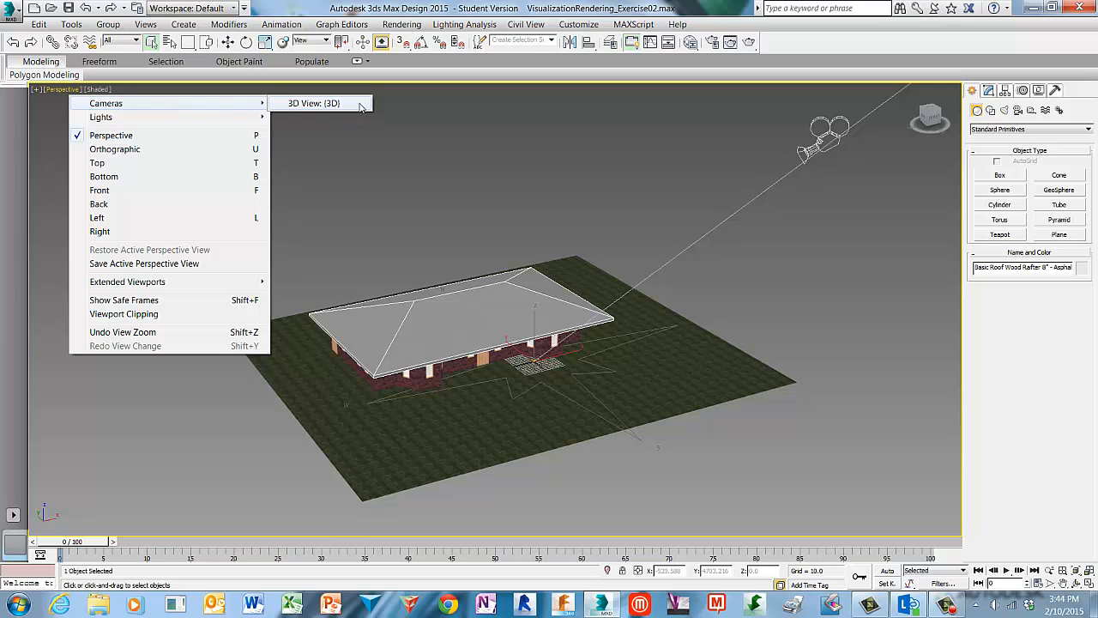
left_click(326, 103)
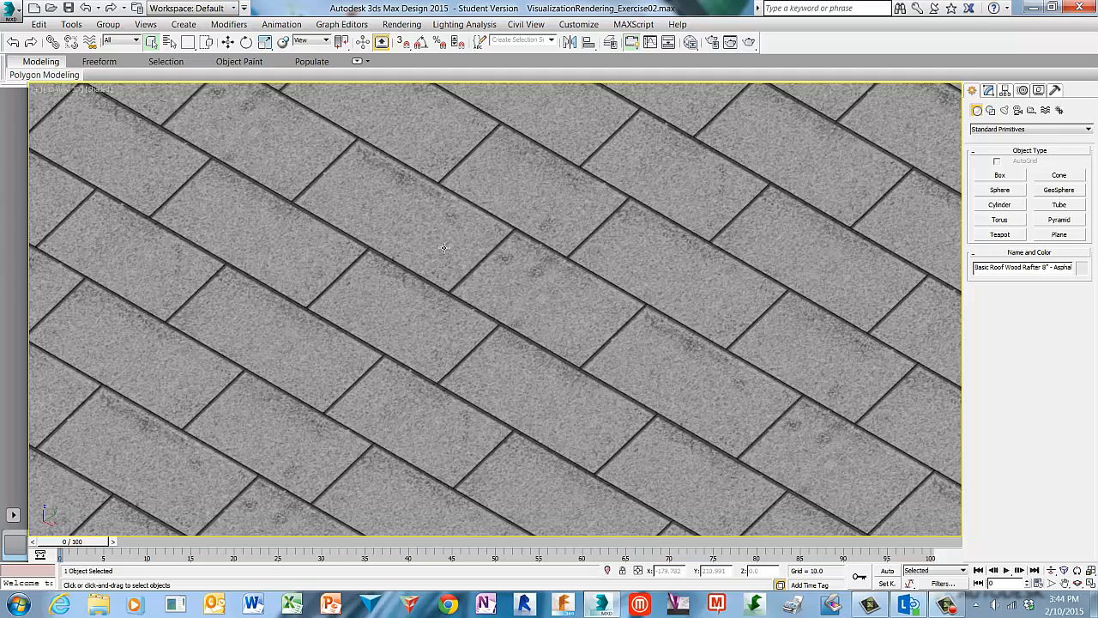
Select the 3D View camera and apply the 35mm and then the 15mm stock lens.
left_click(63, 92)
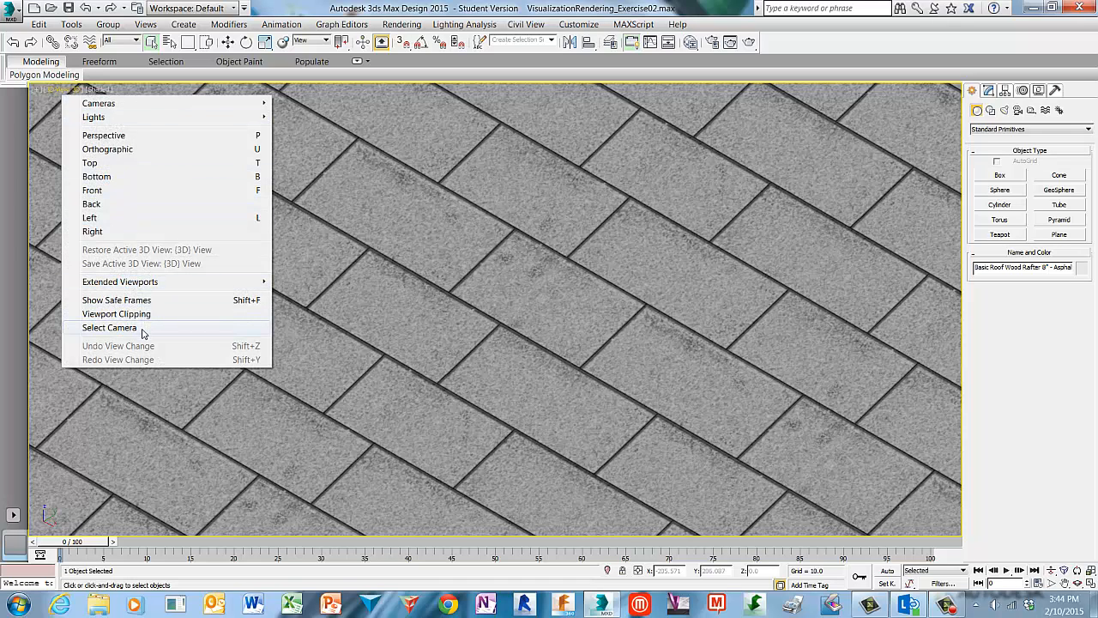
left_click(109, 328)
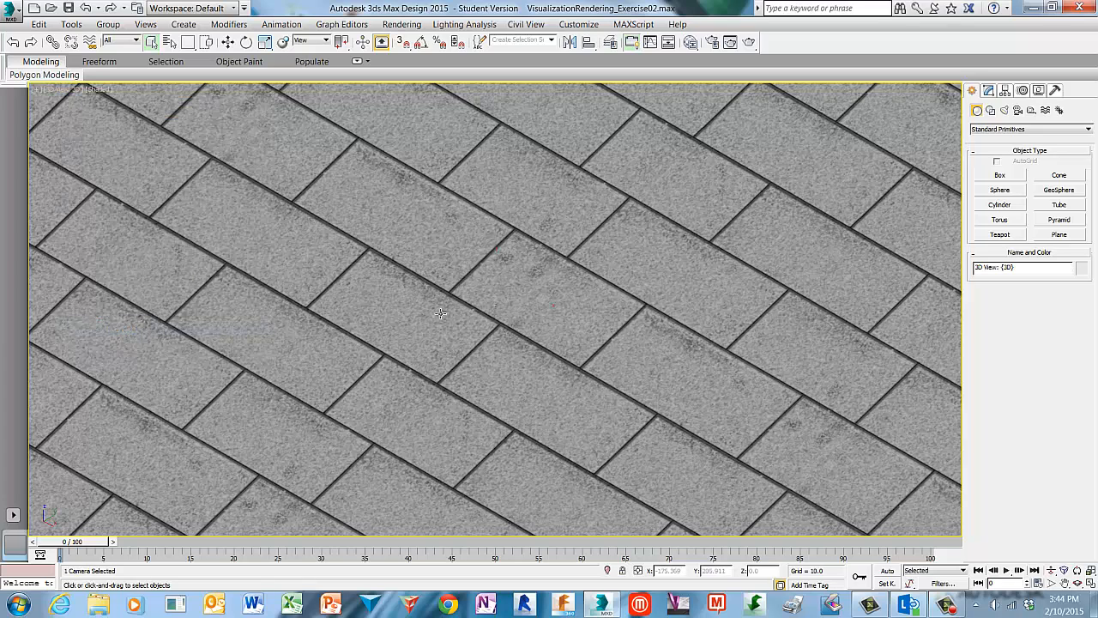
left_click(990, 91)
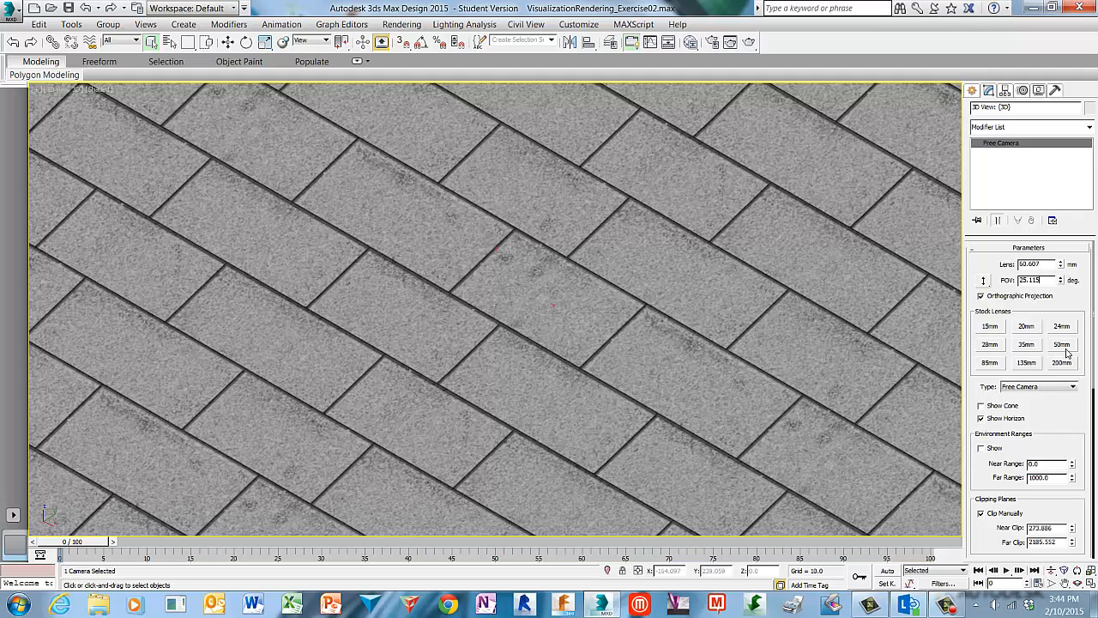
left_click(1027, 344)
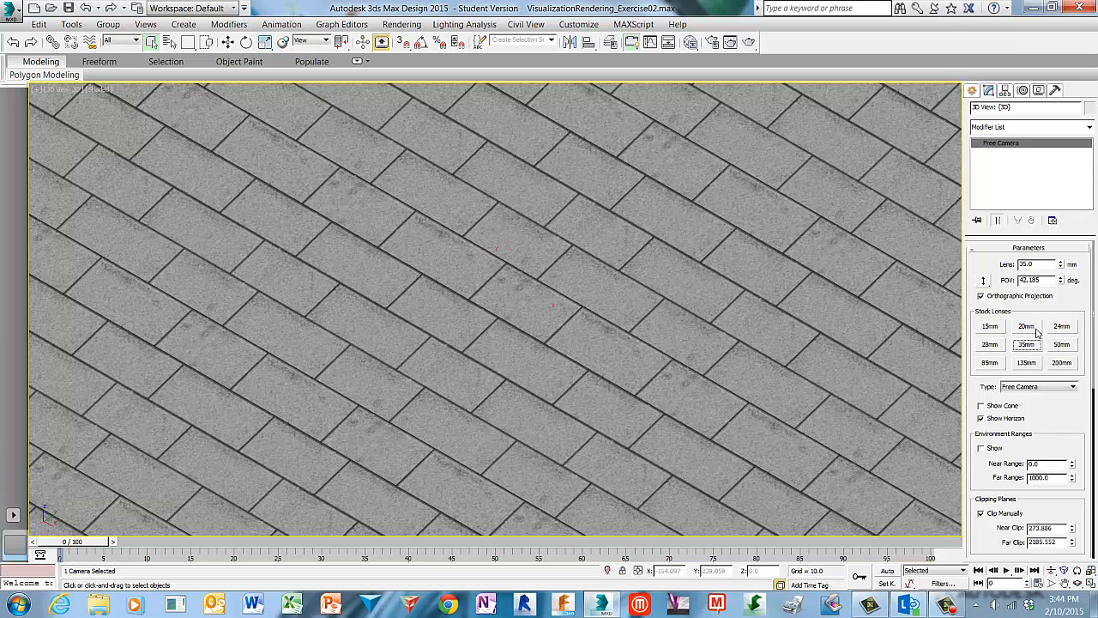
left_click(991, 327)
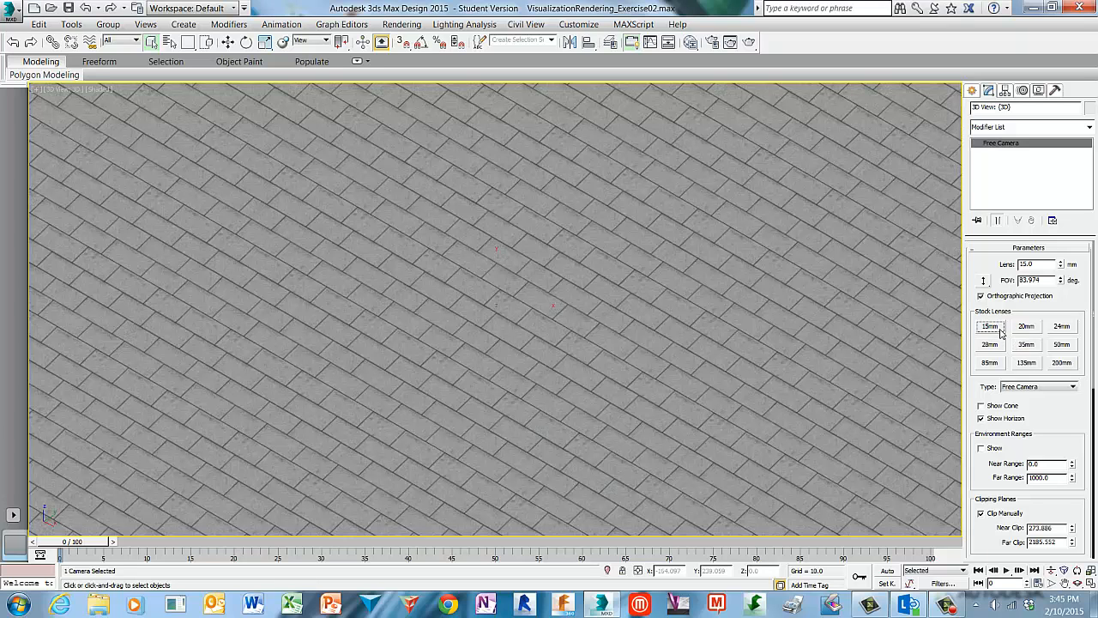
Widen the camera's field of view to 150 degrees.
left_click(1055, 281)
left_click_drag(1055, 283, 1017, 284)
left_click(1055, 283)
double_click(1035, 281)
left_click_drag(1061, 282, 1062, 241)
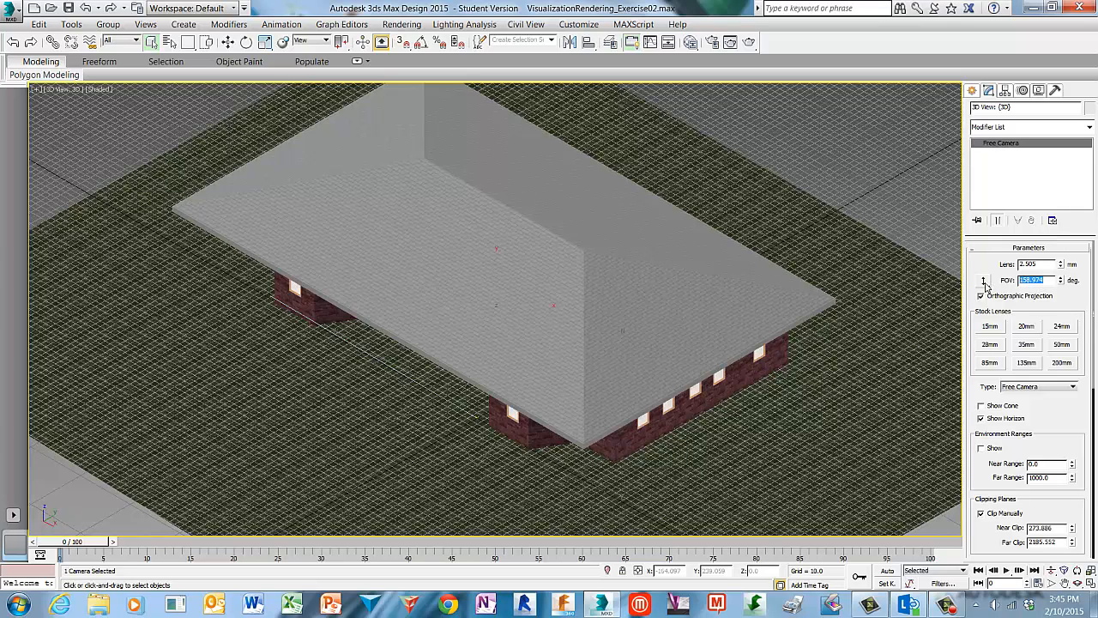
type("160")
key("Return")
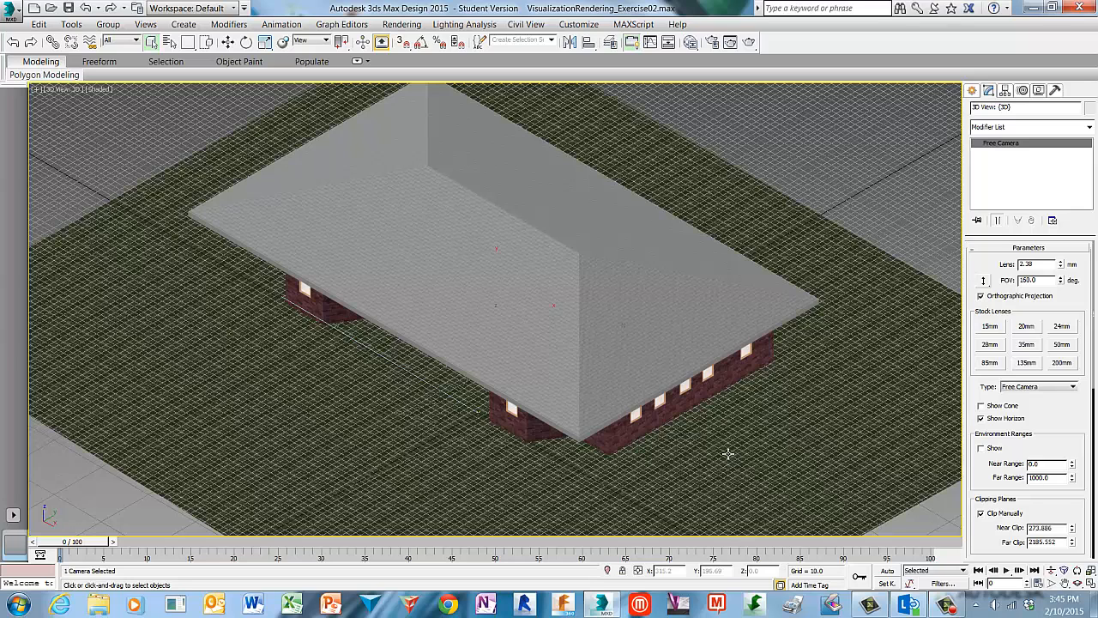
Hide the grid and switch the viewport to Perspective view.
key("g")
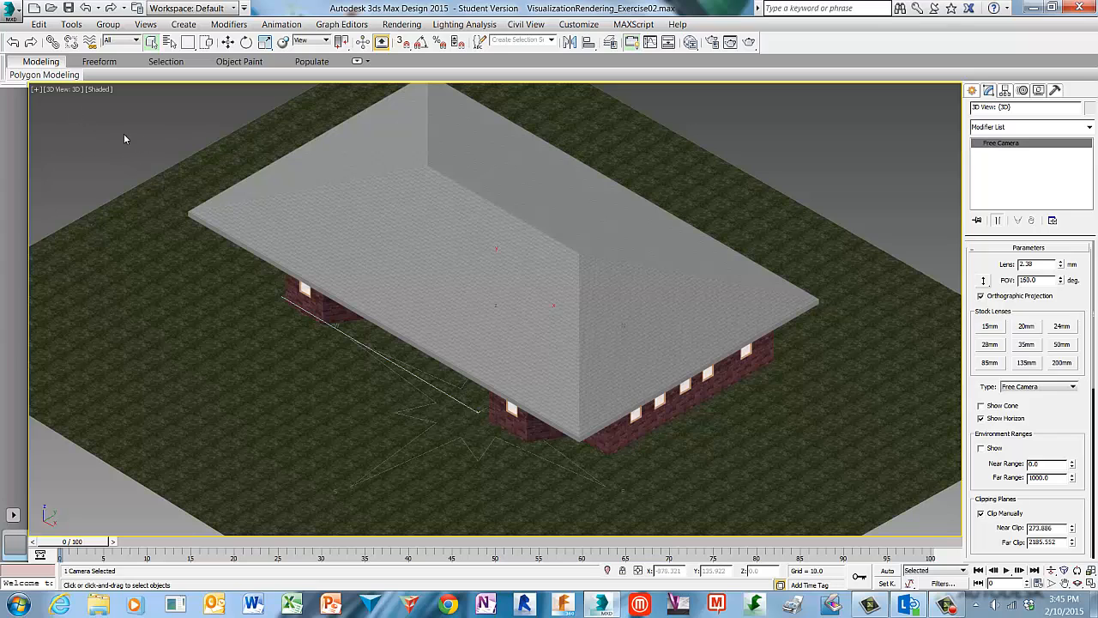
left_click(67, 91)
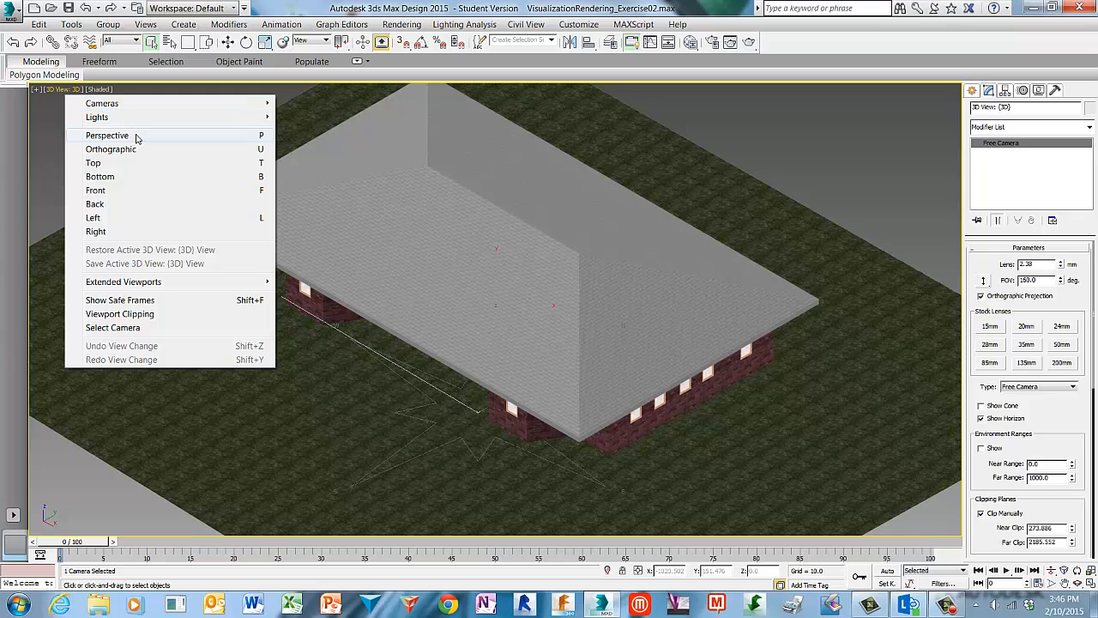
left_click(107, 136)
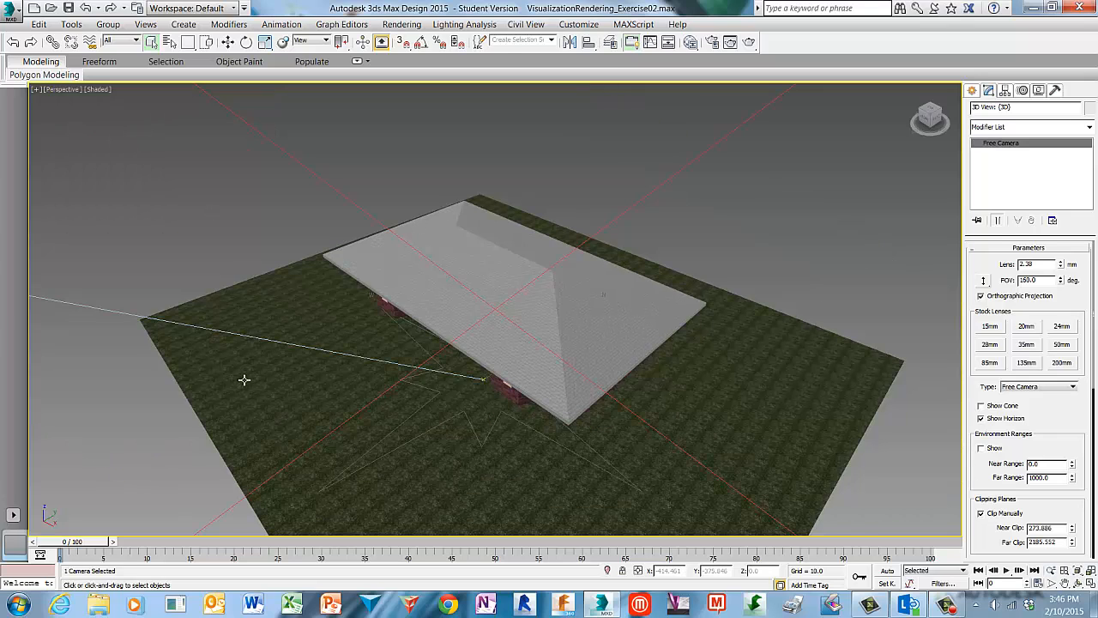
Examine the house from several angles in the Perspective view.
middle_click_drag(244, 379, 268, 377, "alt")
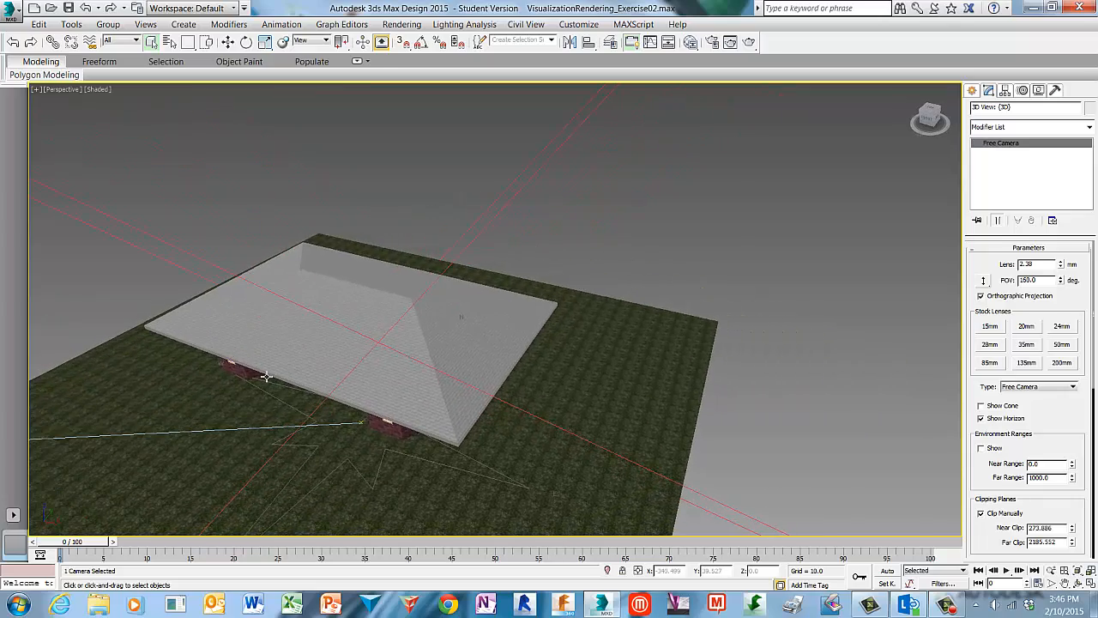
middle_click_drag(314, 424, 459, 358, "alt")
middle_click_drag(383, 416, 826, 223, "alt")
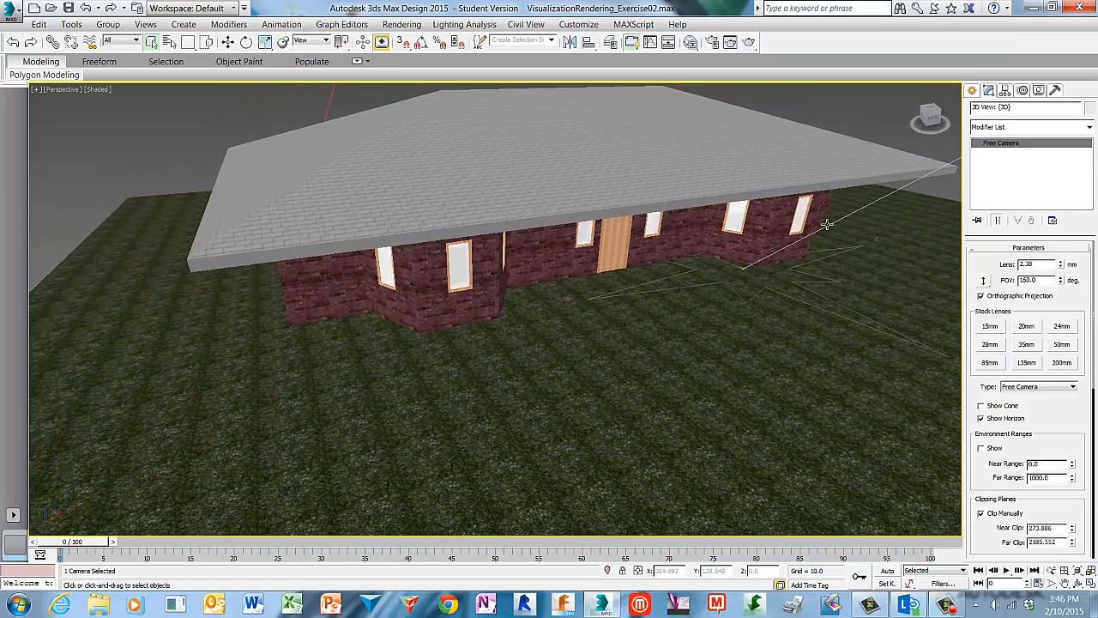
middle_click_drag(741, 316, 682, 359, "alt")
scroll(706, 407, "down", 2)
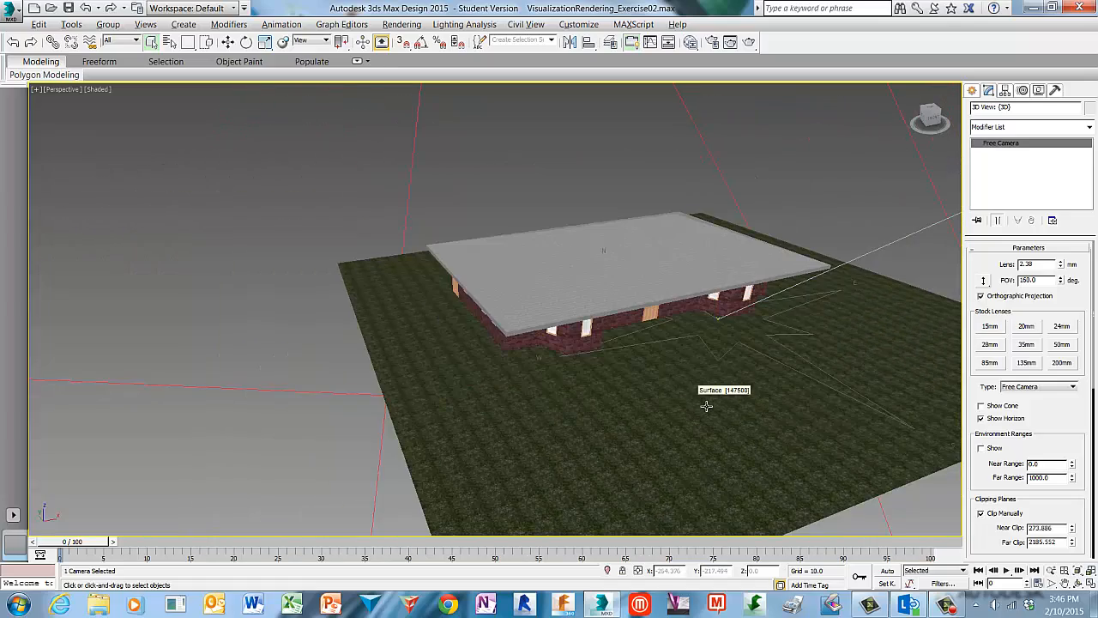
middle_click_drag(706, 406, 707, 370, "alt")
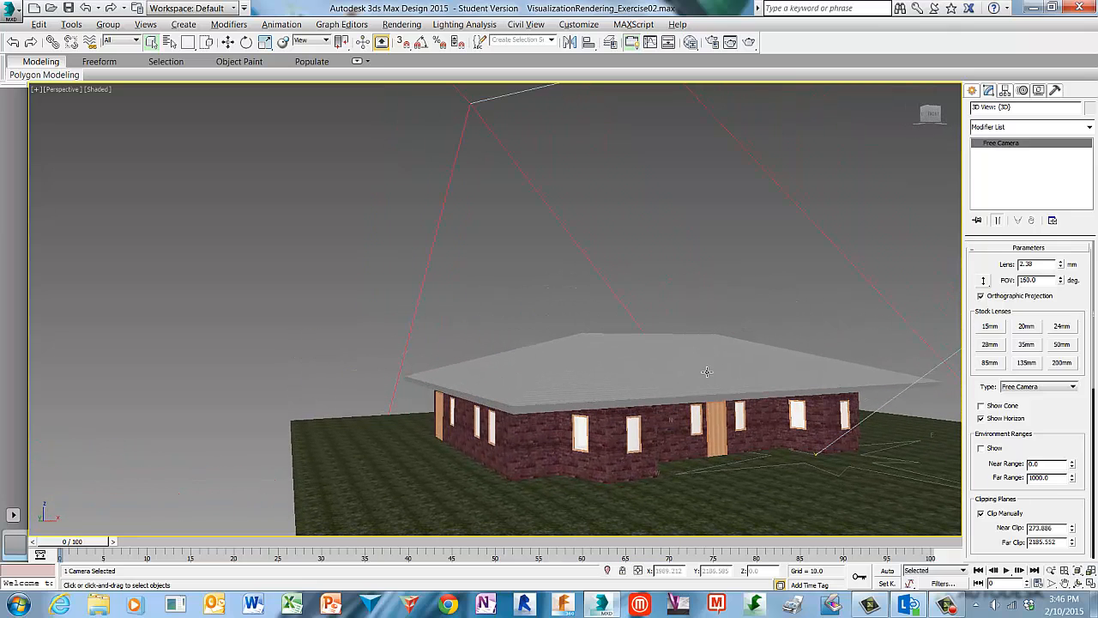
middle_click_drag(749, 495, 724, 475)
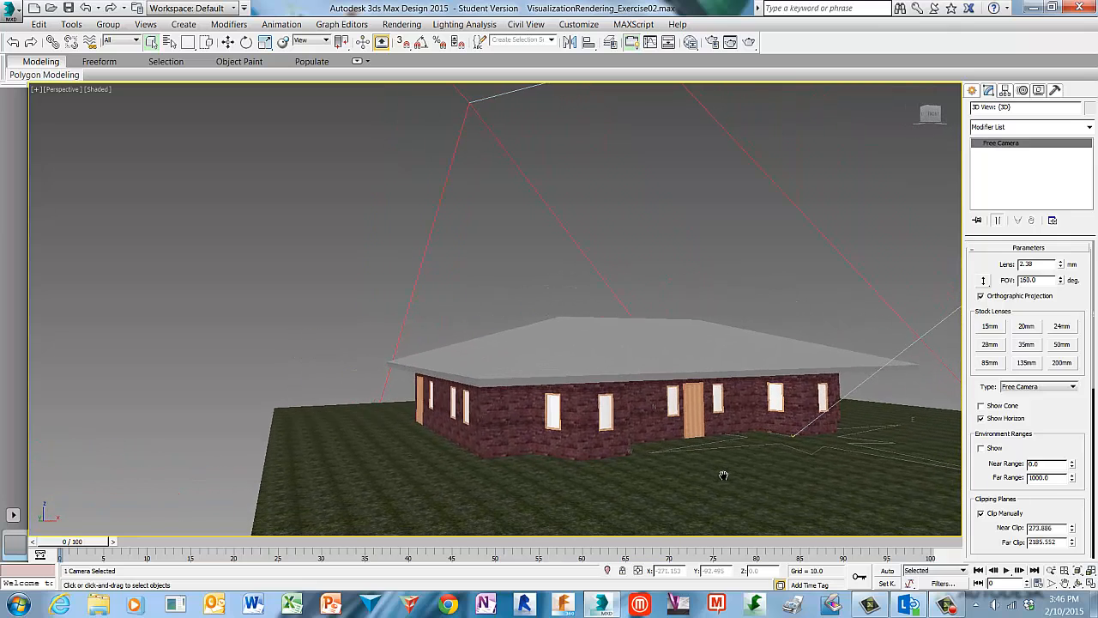
left_click(671, 247)
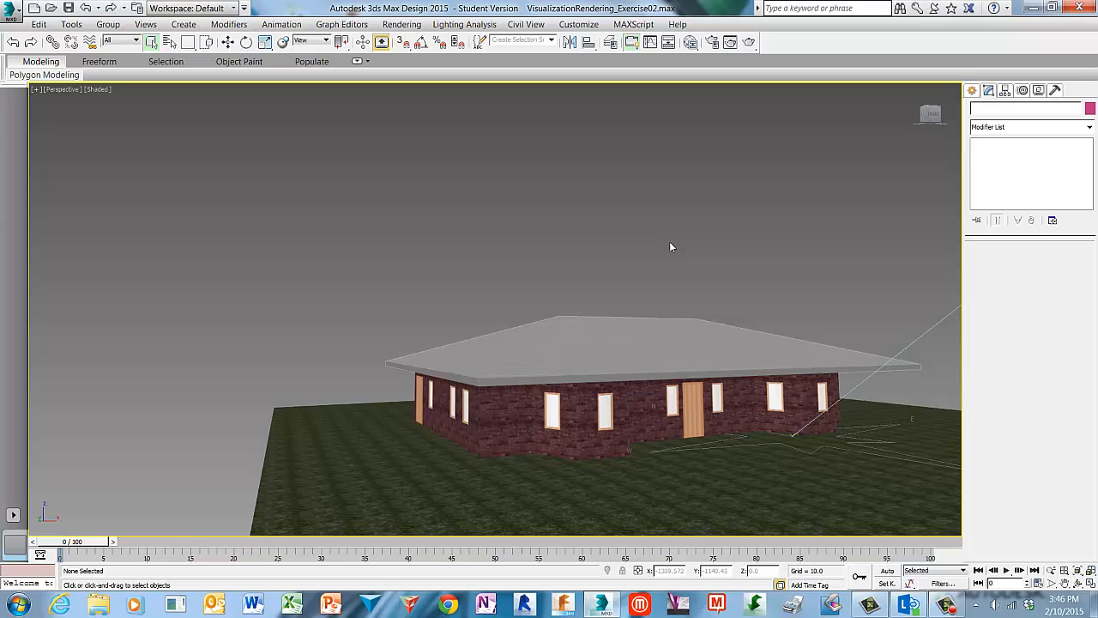
Select the SunAndSky-002 daylight system by name and set its position mode to Date, Time and Location.
left_click(169, 42)
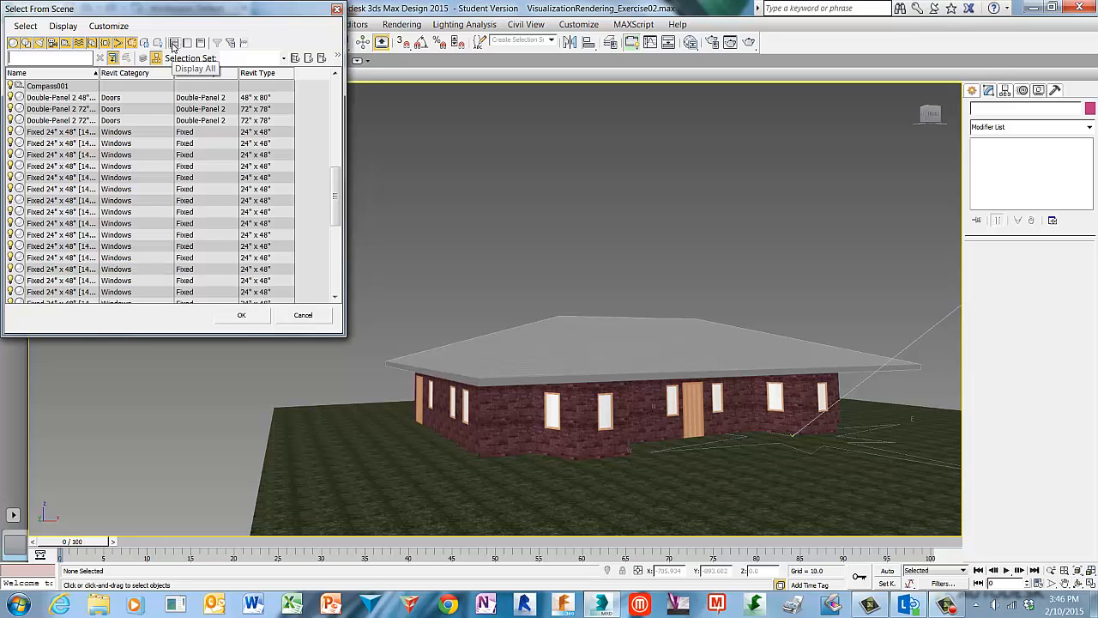
left_click_drag(336, 193, 329, 267)
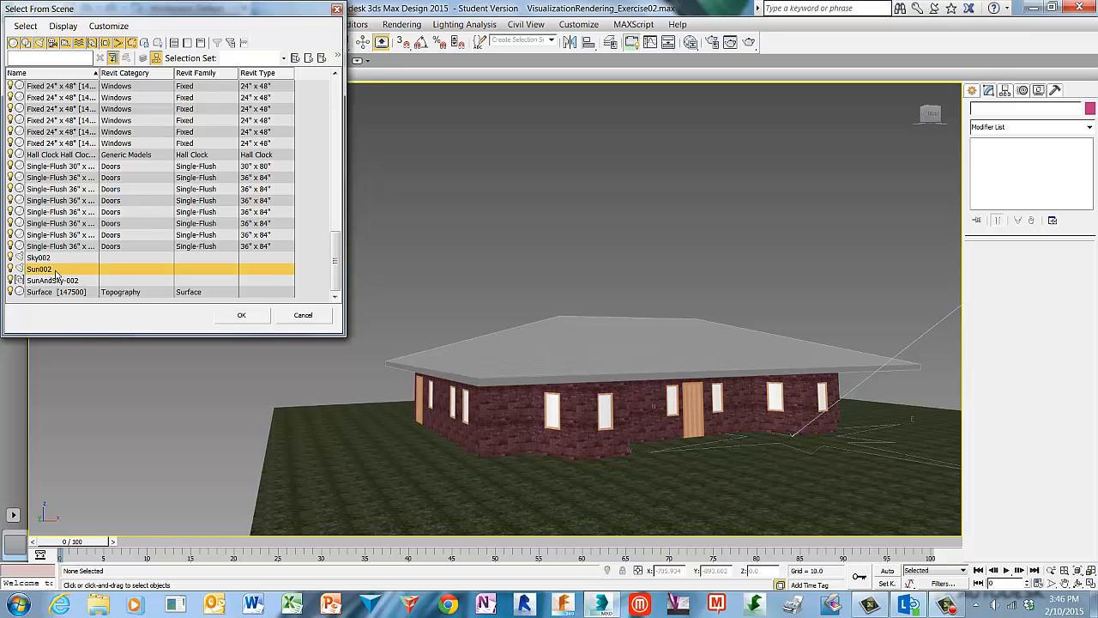
left_click(266, 319)
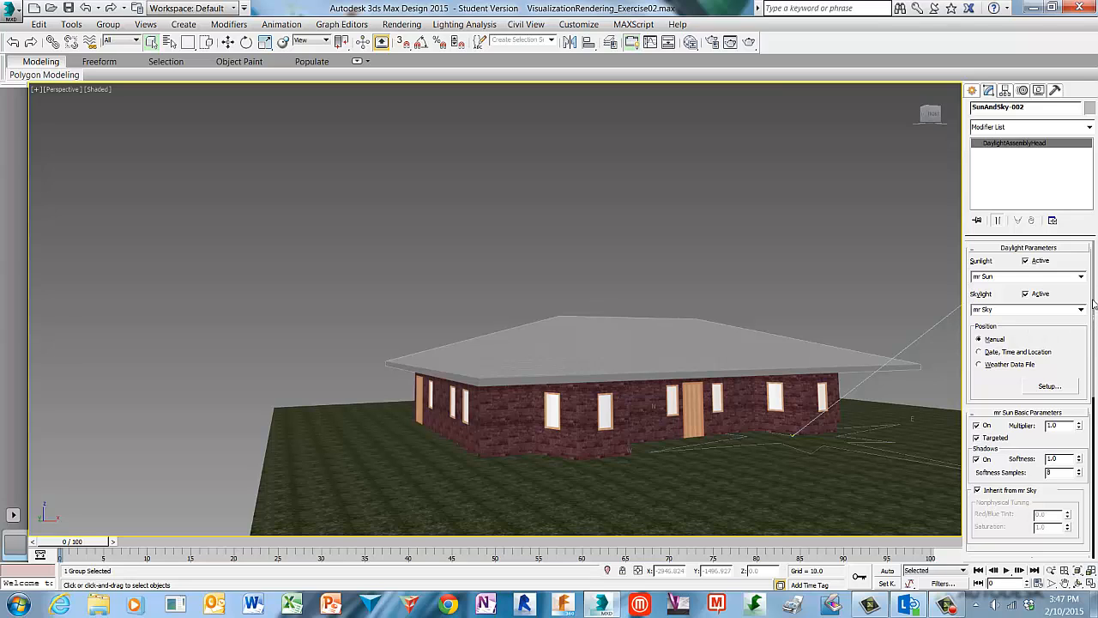
left_click_drag(1094, 304, 1096, 338)
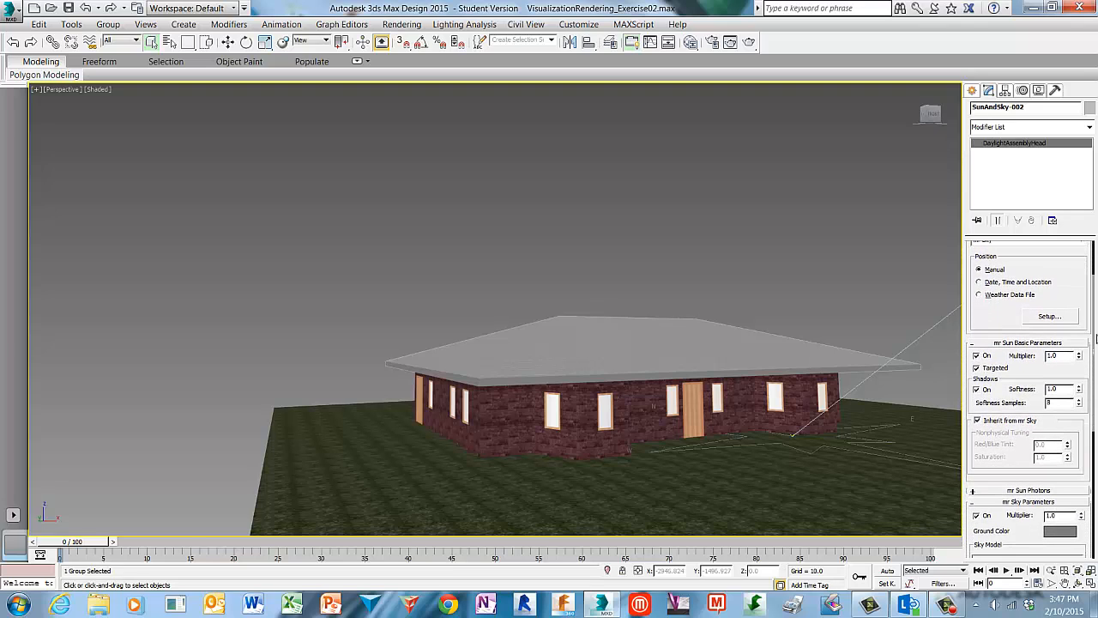
left_click(979, 282)
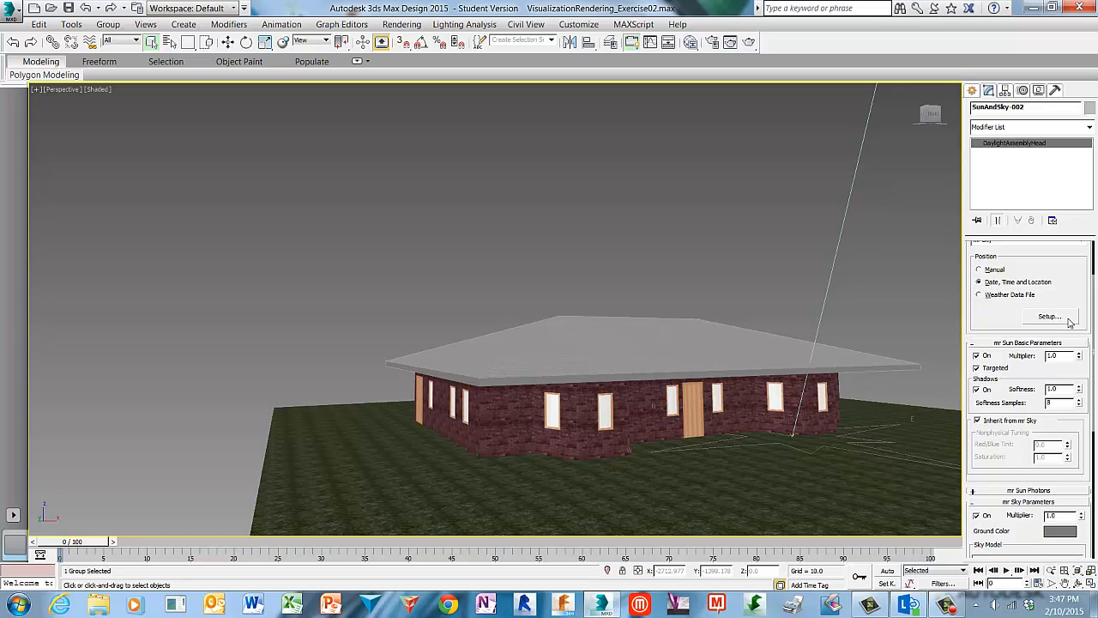
Set the daylight system's location to San Francisco, CA.
left_click(1050, 316)
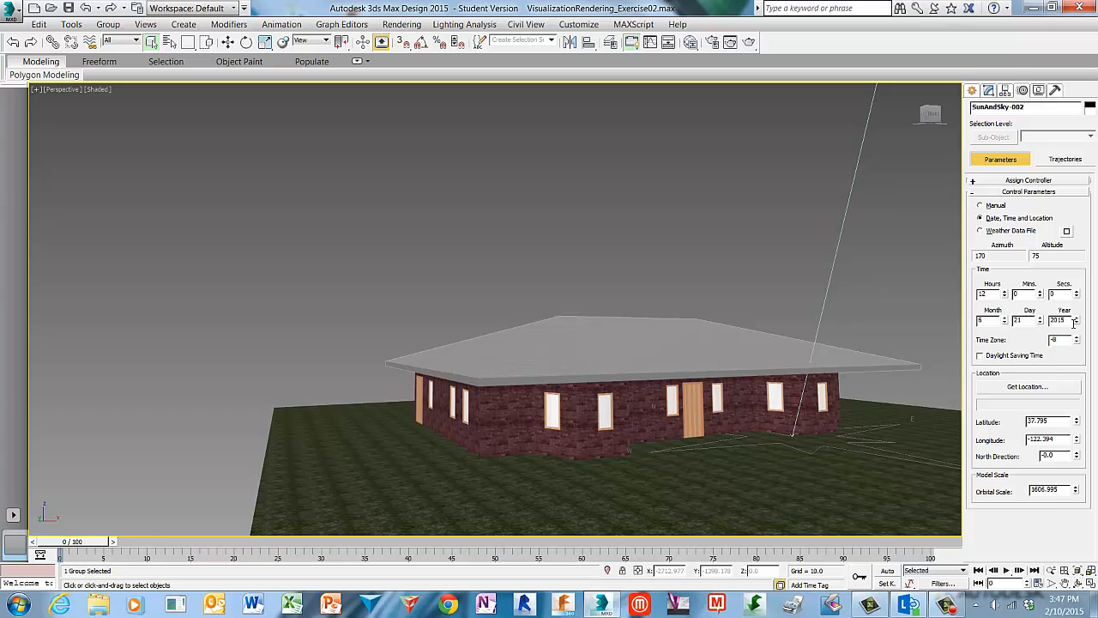
left_click(1057, 392)
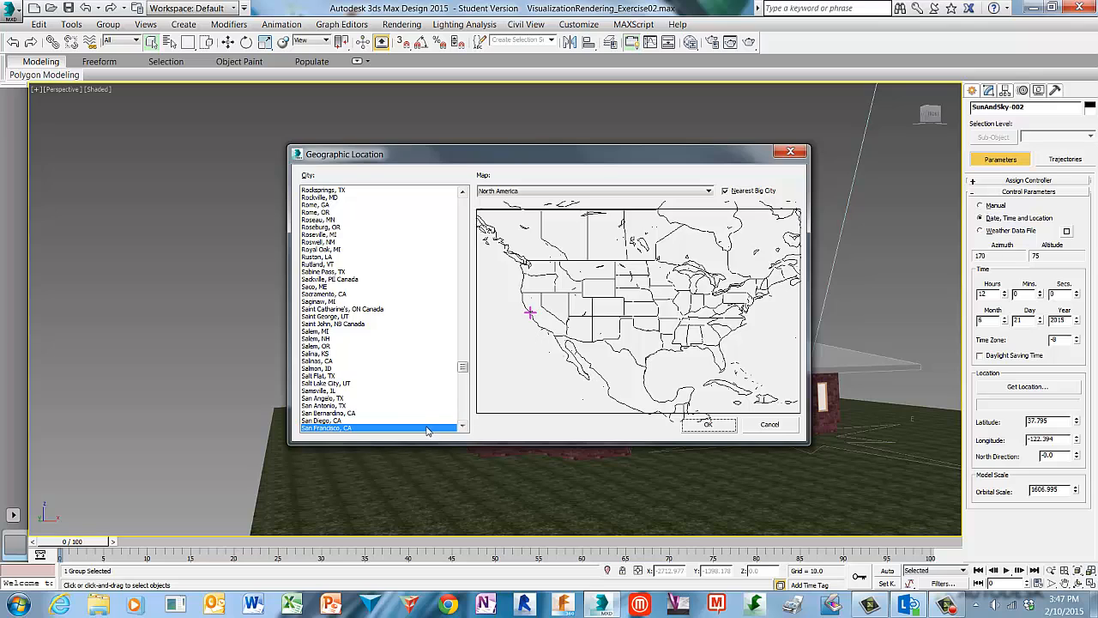
left_click(709, 426)
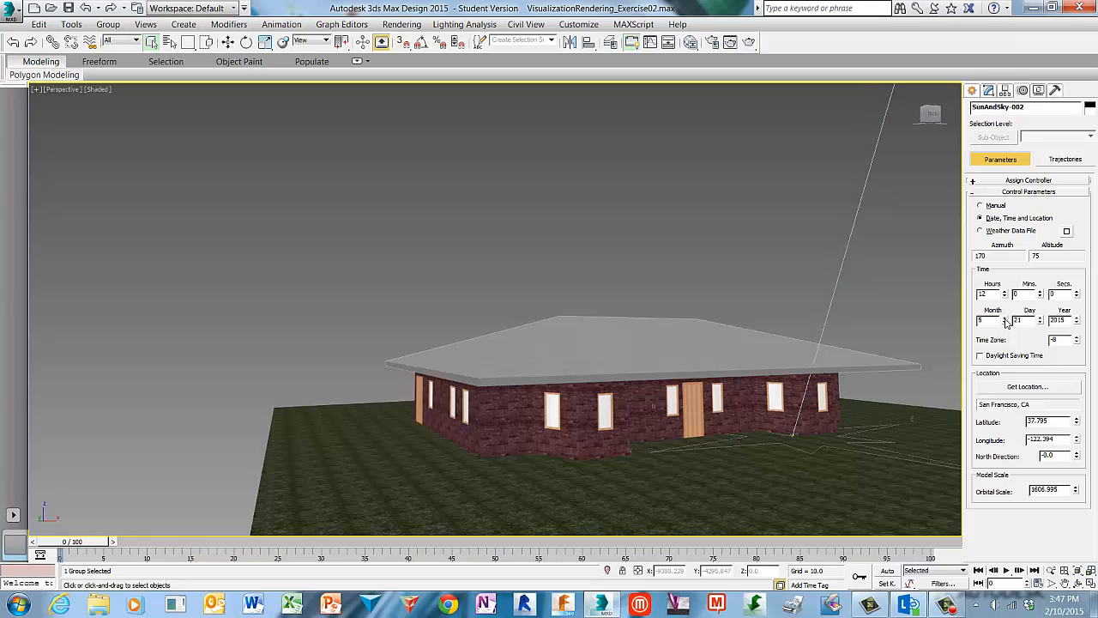
Set the sun's hour to 10 and step the month down.
left_click(1004, 296)
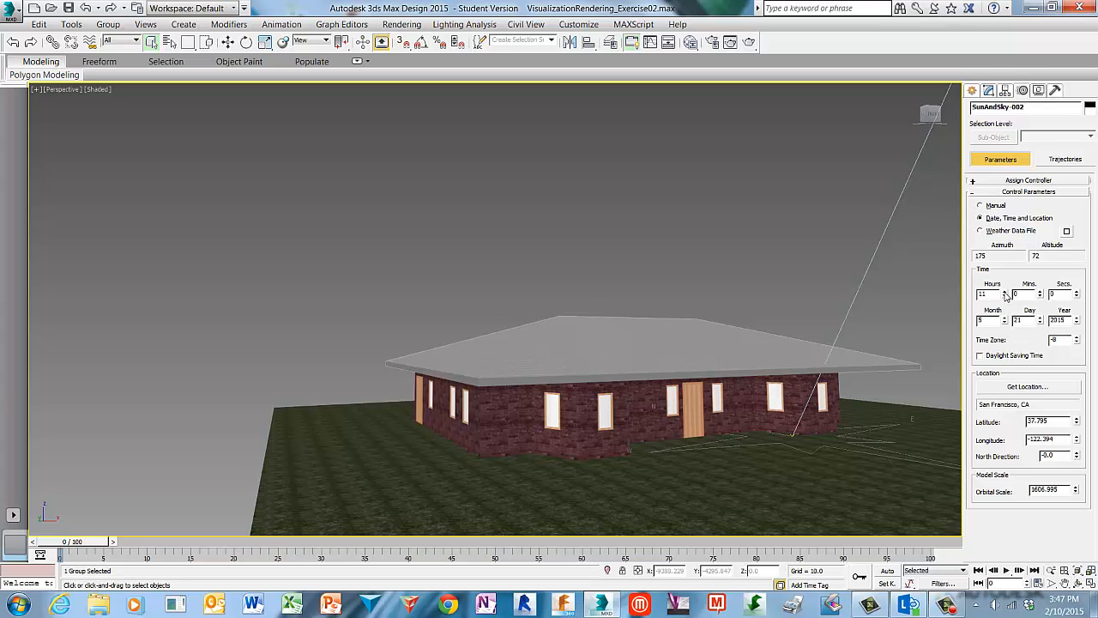
left_click(1005, 297)
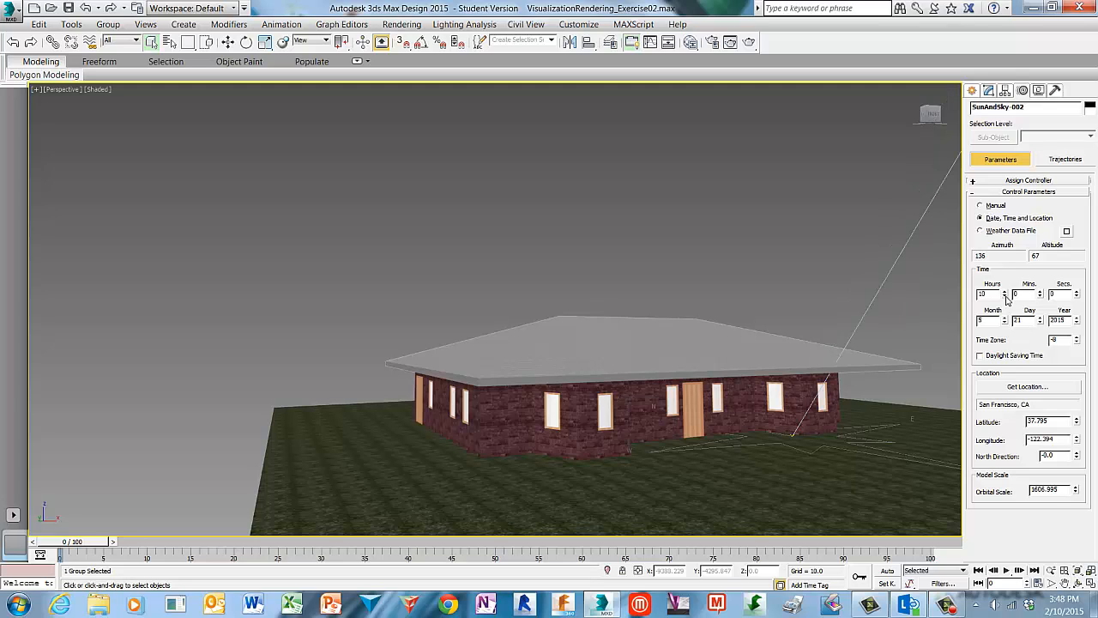
left_click(1004, 322)
left_click(1005, 323)
left_click(669, 233)
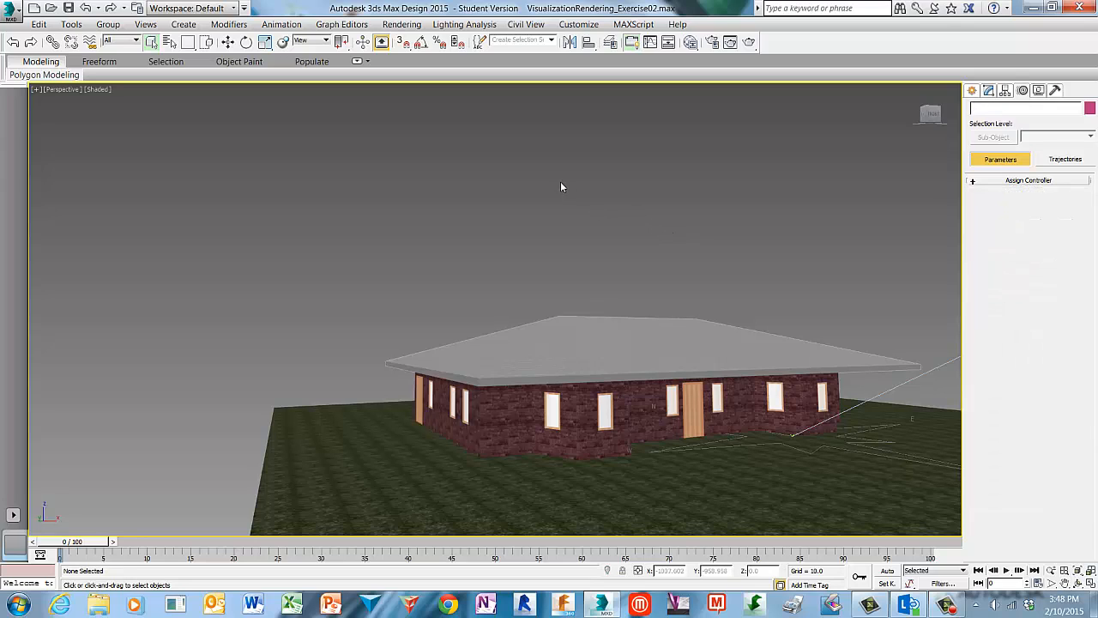
Open Render Setup and review the Common parameters and the Assign Renderer settings.
left_click(418, 27)
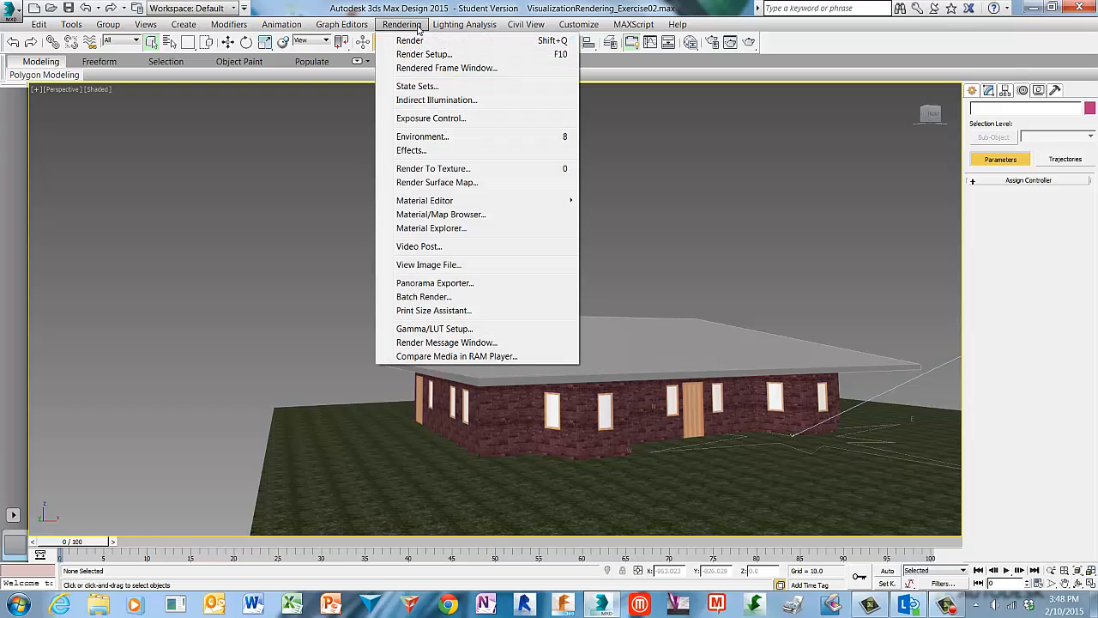
left_click(470, 55)
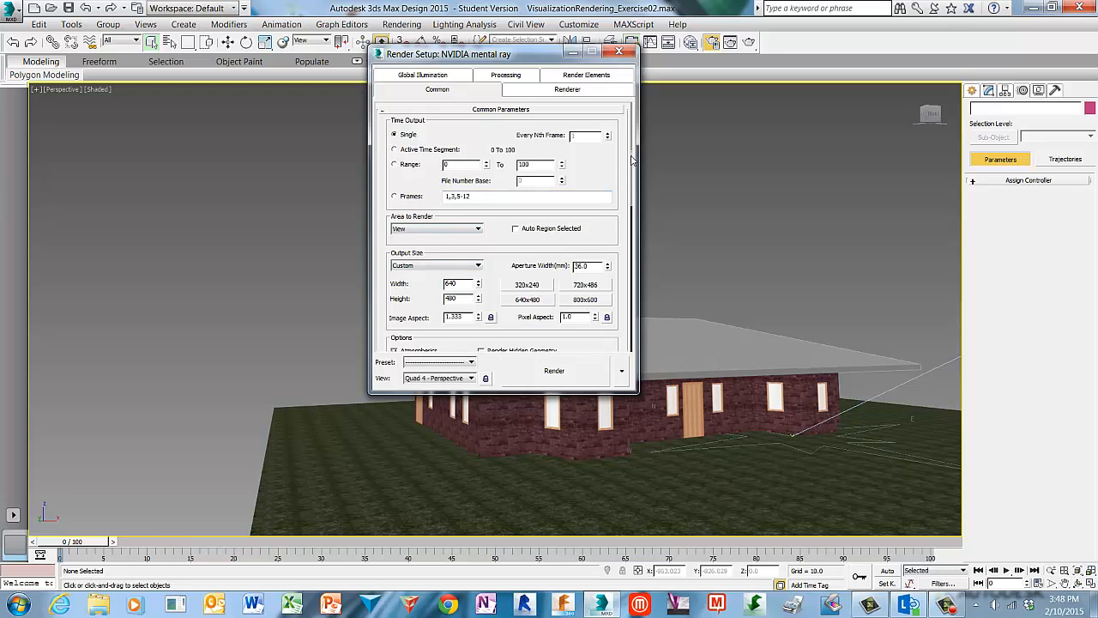
left_click_drag(632, 159, 626, 260)
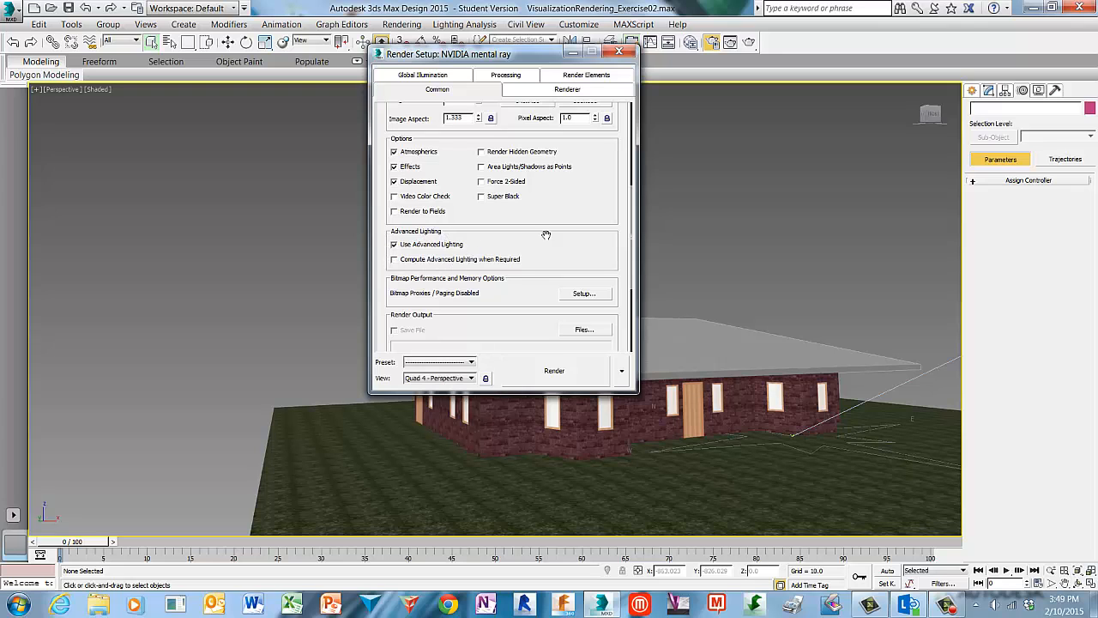
left_click_drag(631, 198, 626, 272)
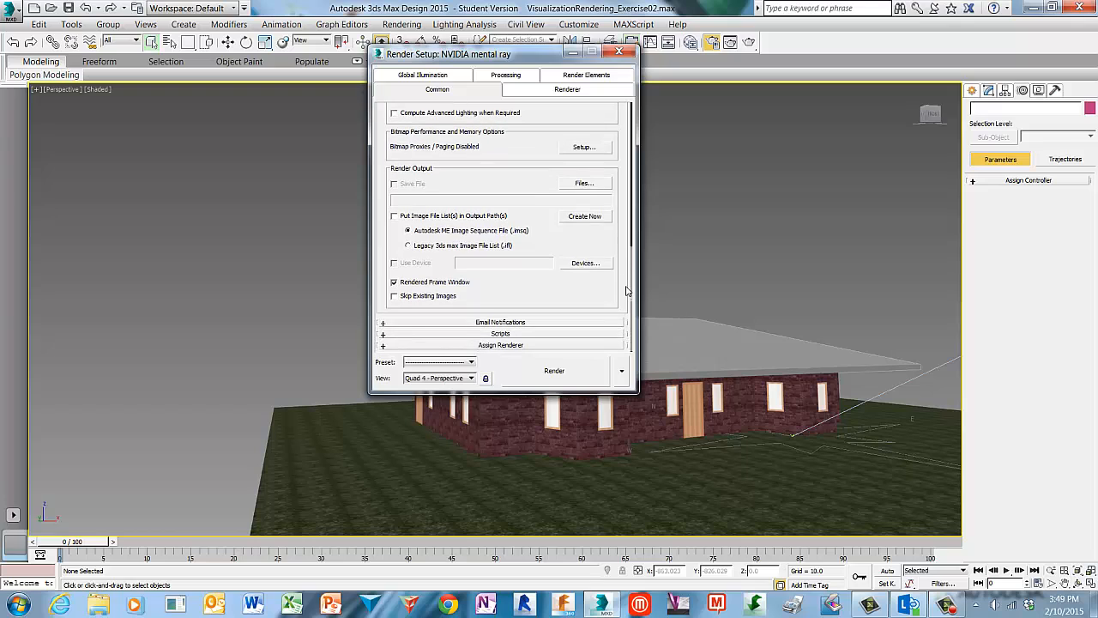
left_click(537, 347)
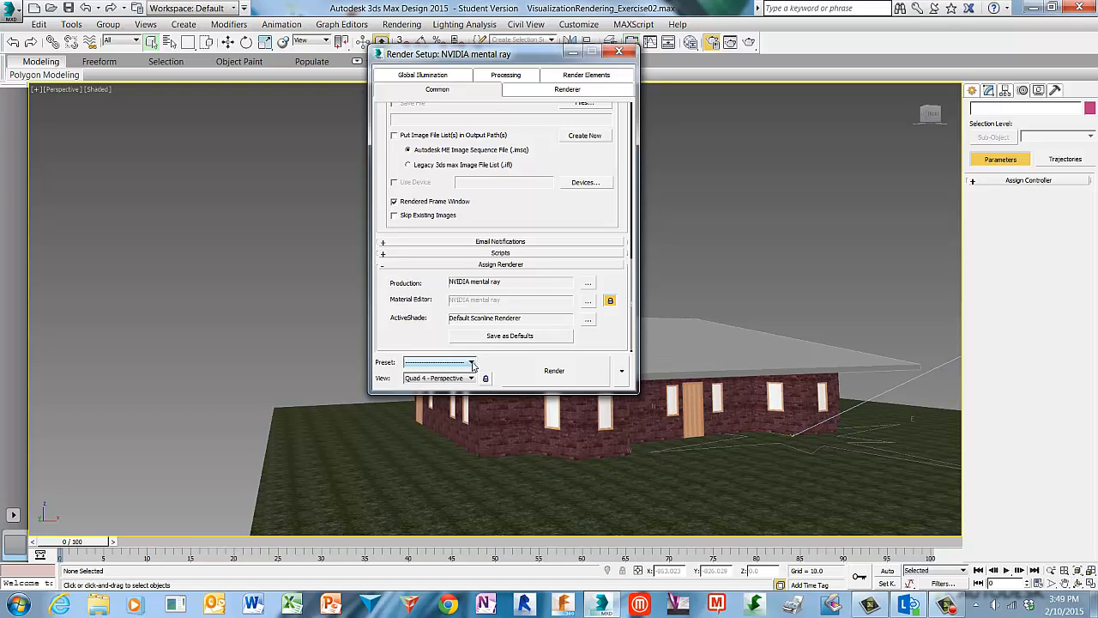
Load the mental.ray.daylighting render preset with all its categories.
left_click(471, 363)
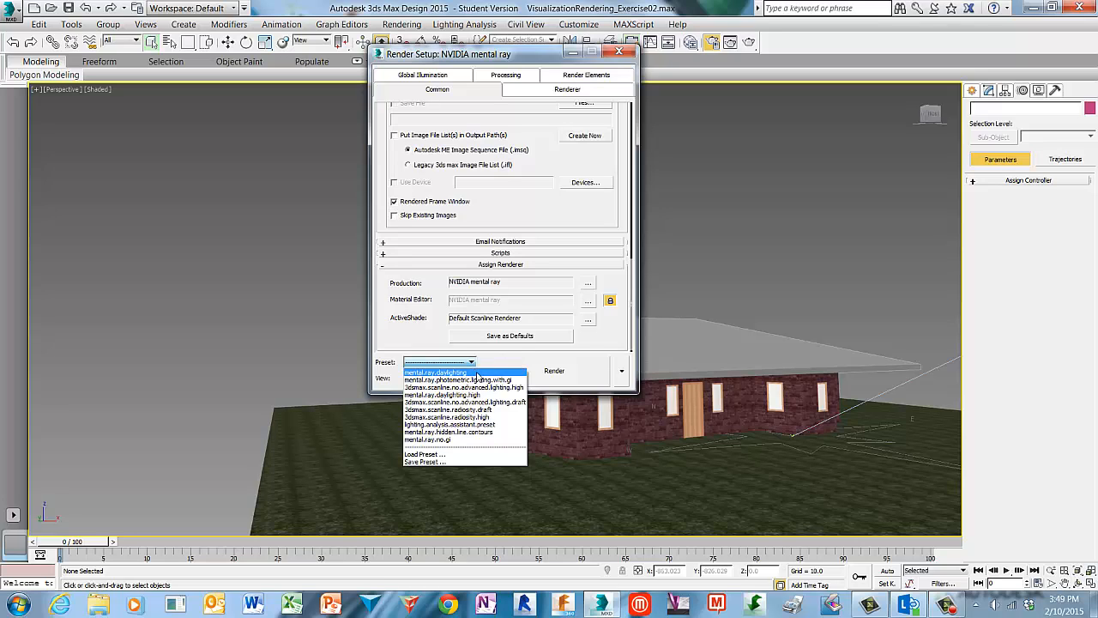
left_click(477, 374)
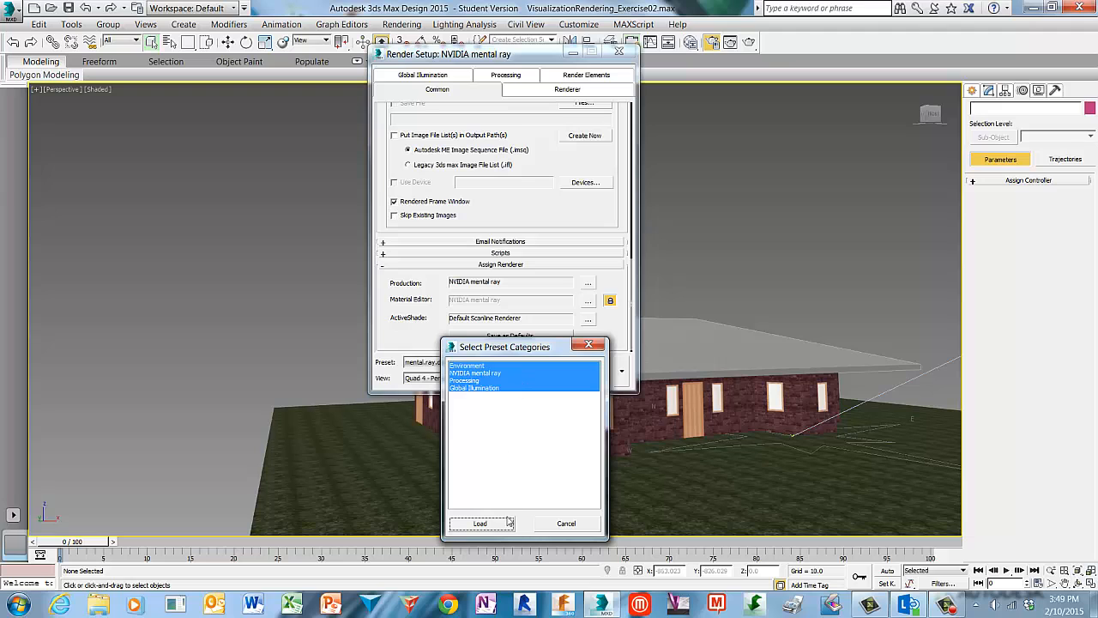
left_click(480, 523)
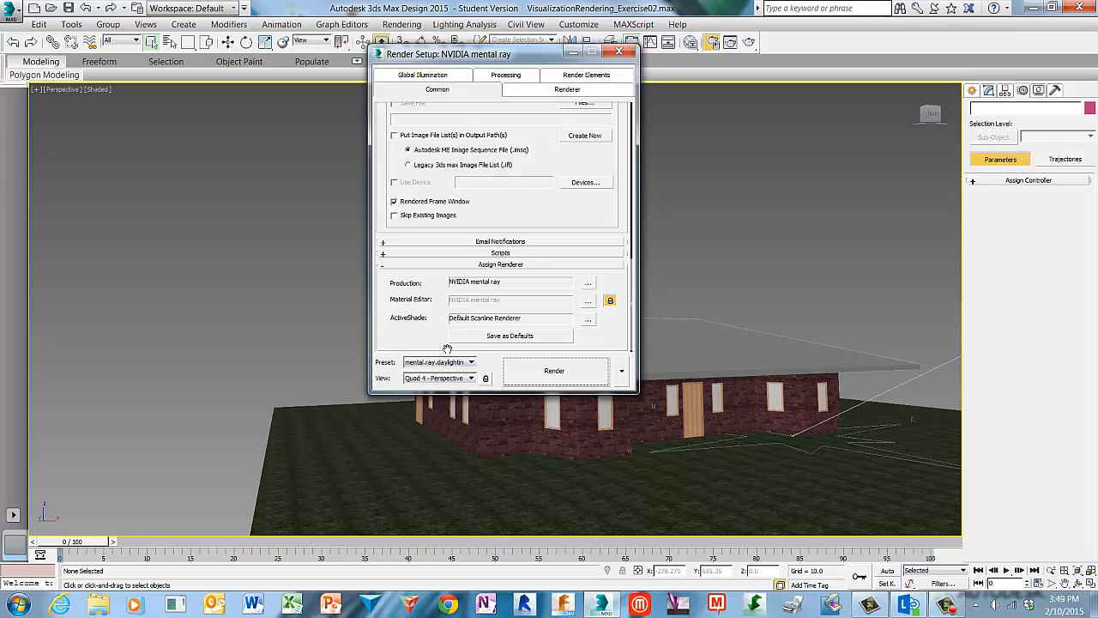
Render the perspective view, then clone the rendered frame window and move the clone aside for comparison.
left_click(593, 378)
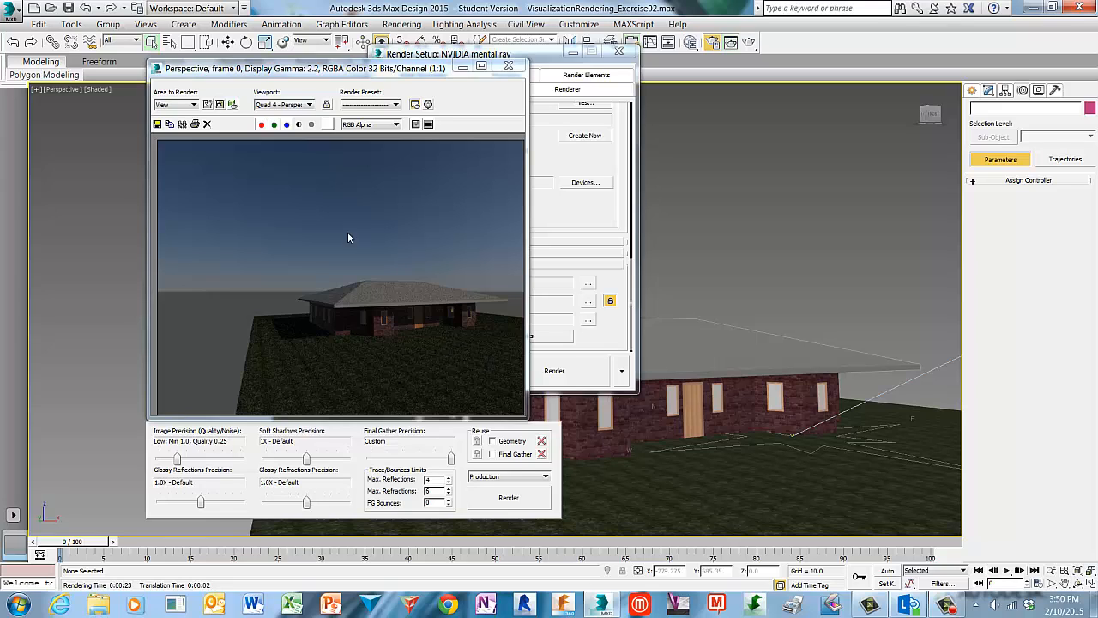
left_click(182, 125)
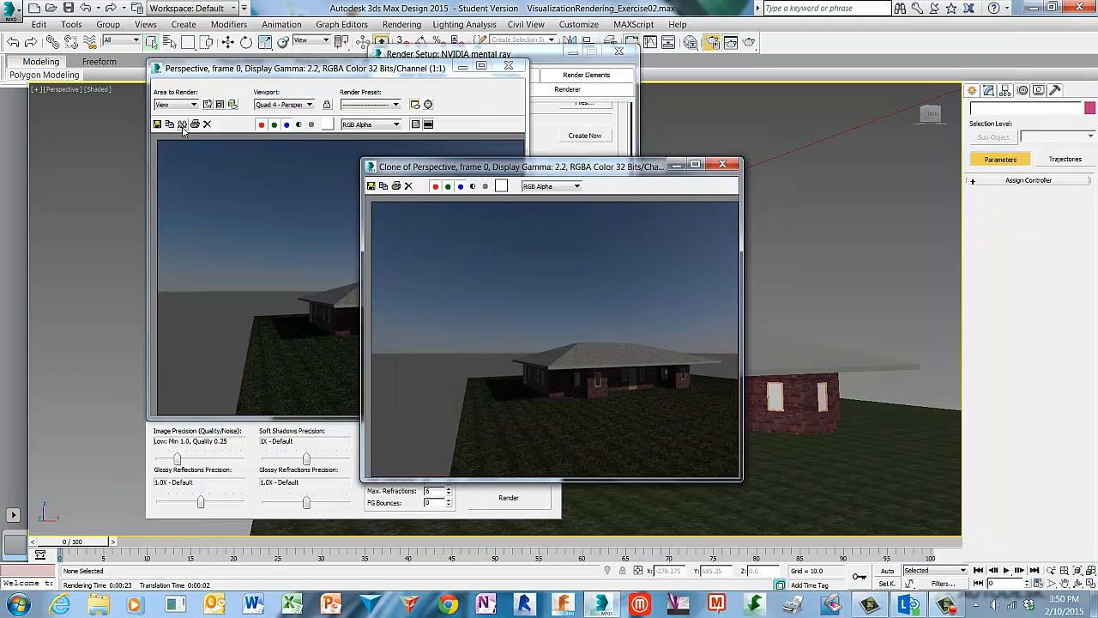
left_click_drag(624, 167, 399, 162)
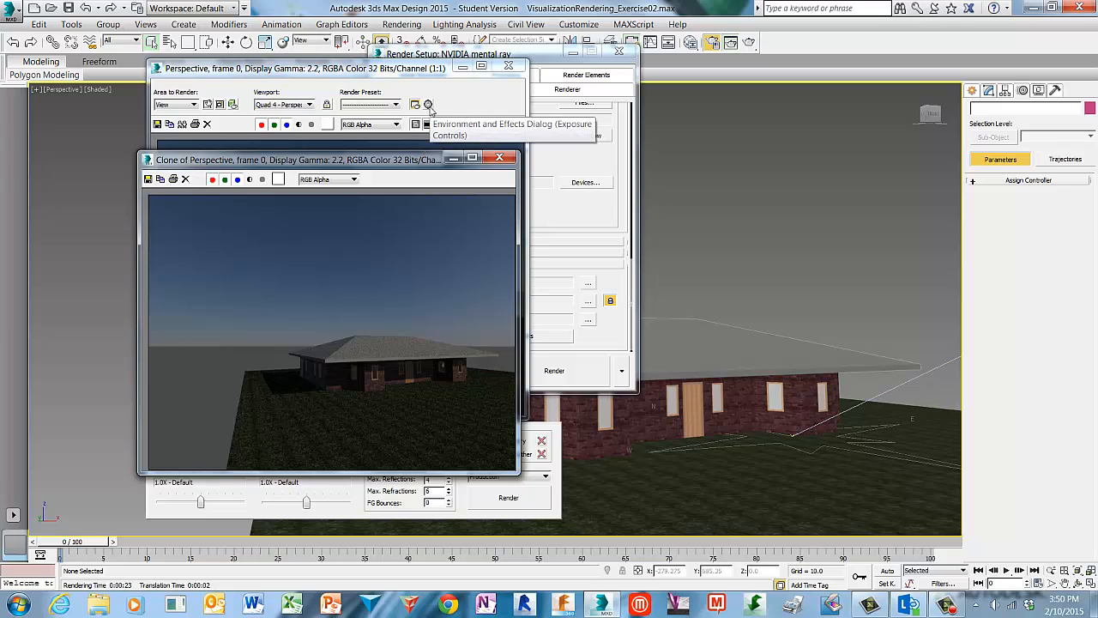
Open the exposure controls and set the mr Photographic Exposure shutter speed to 250.
left_click(429, 105)
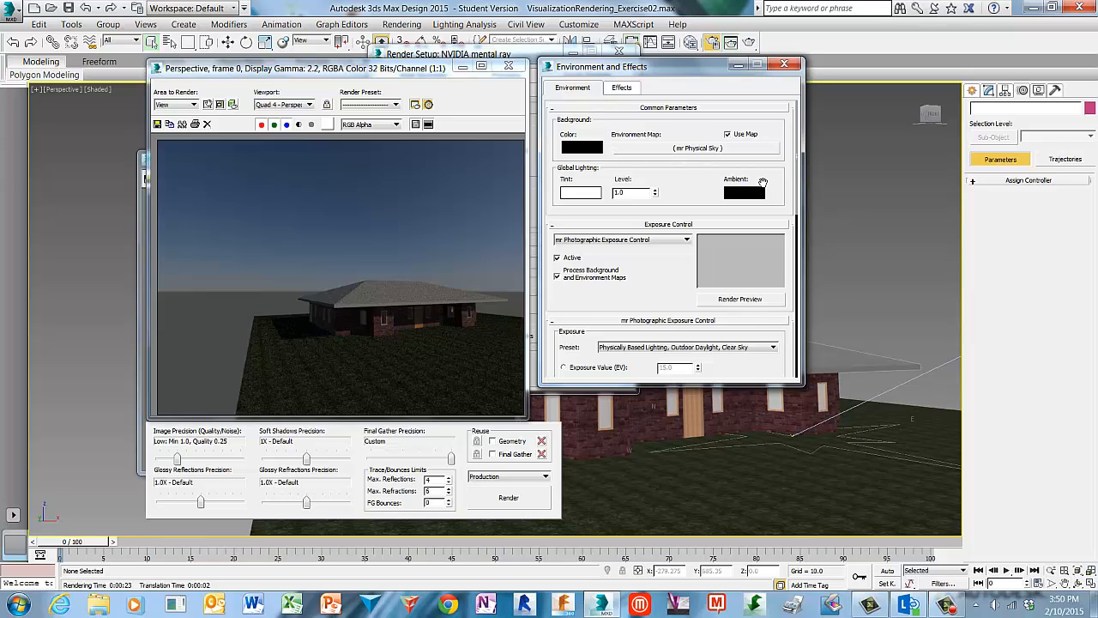
left_click_drag(801, 164, 804, 221)
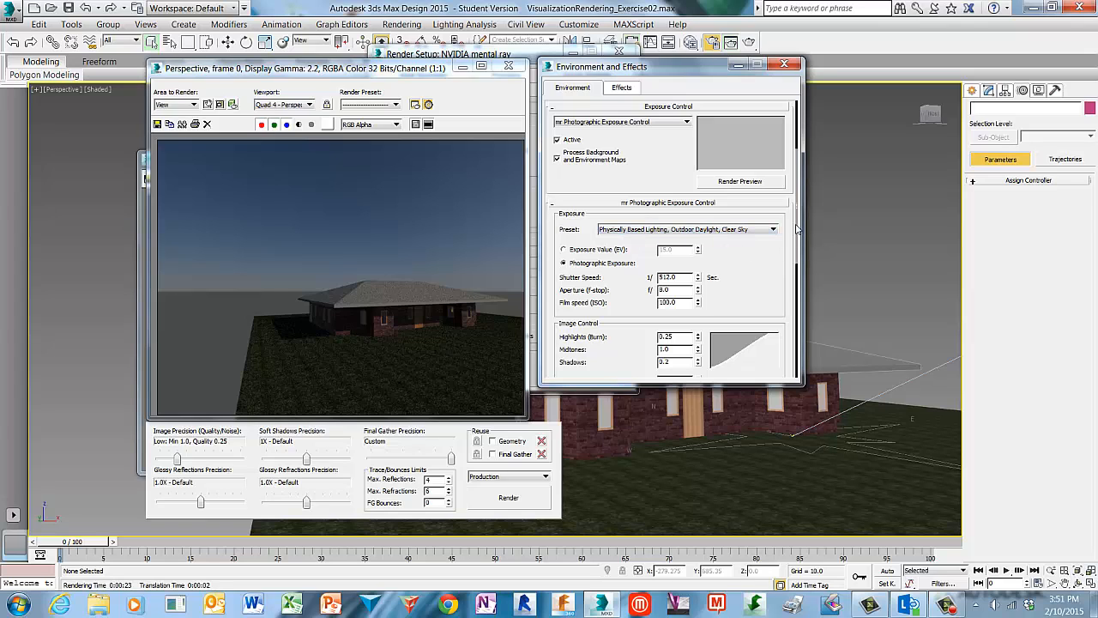
left_click_drag(797, 232, 796, 281)
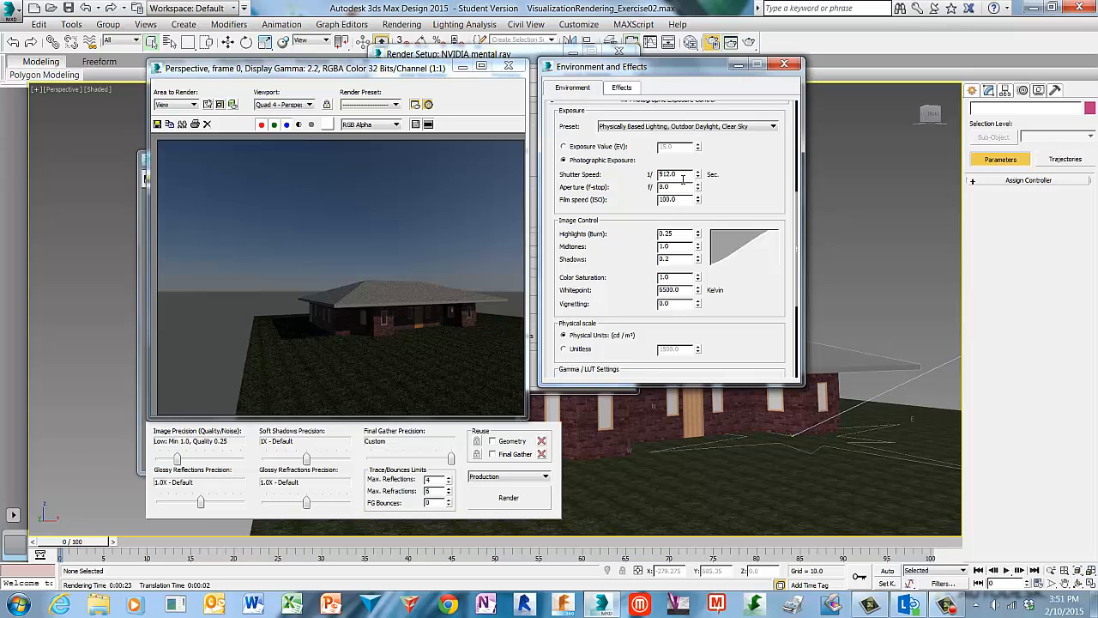
left_click_drag(684, 175, 638, 195)
type("250")
key("Tab")
left_click(637, 197)
Enable reuse of Geometry and Final Gather, re-render, and move the new render beside the clone.
left_click(492, 442)
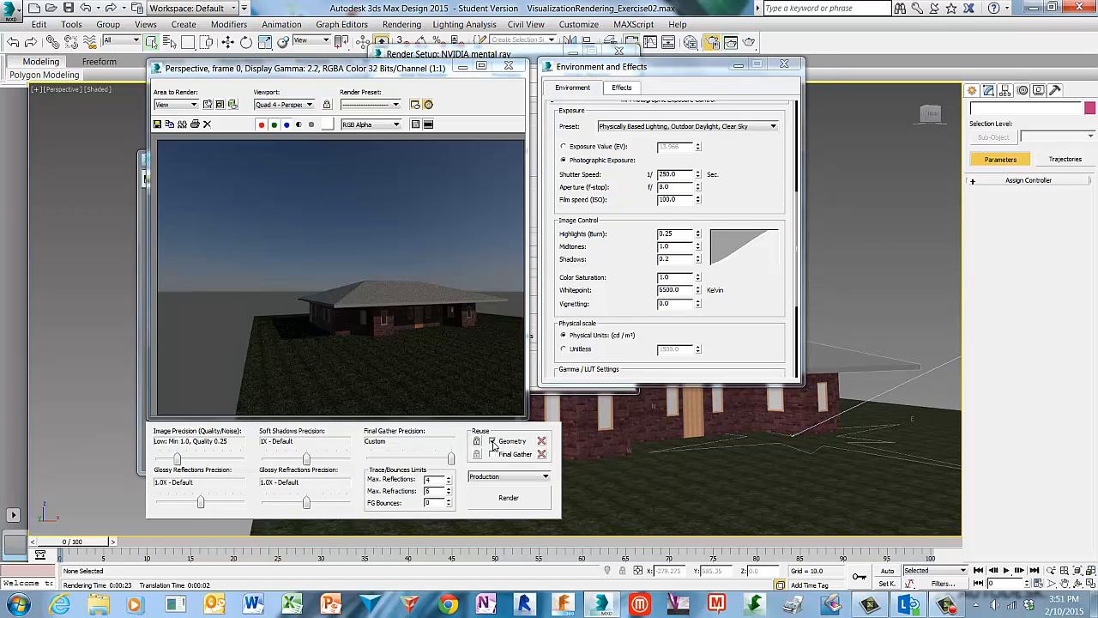
left_click(492, 455)
left_click(529, 505)
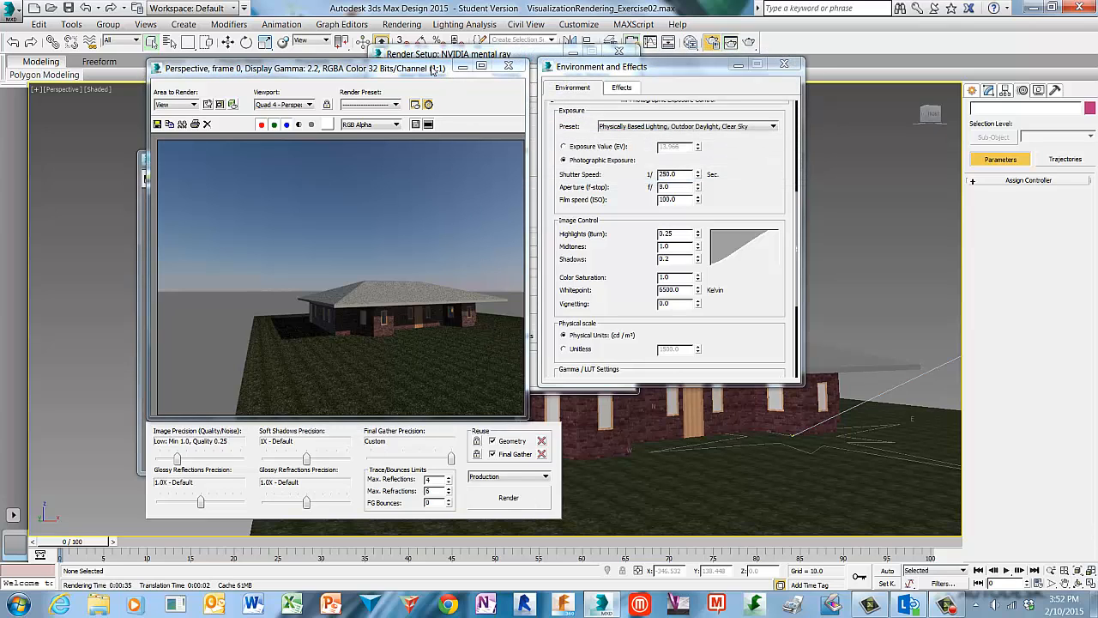
mouse_move(433, 69)
left_mouse_down()
mouse_move(473, 87)
mouse_move(739, 101)
mouse_move(815, 118)
mouse_move(808, 127)
left_mouse_up()
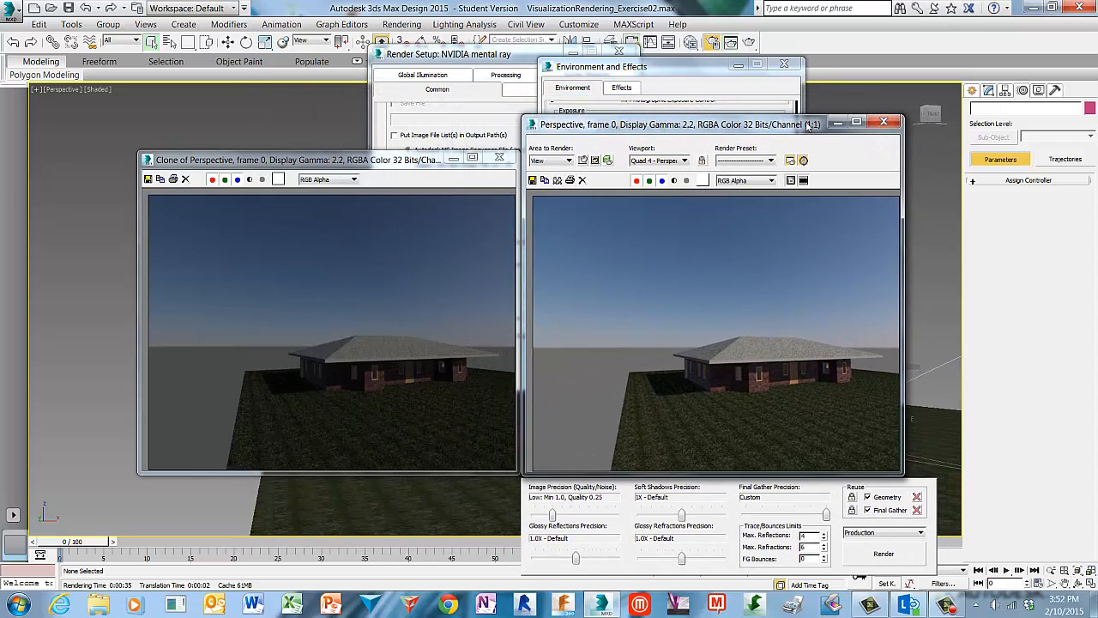